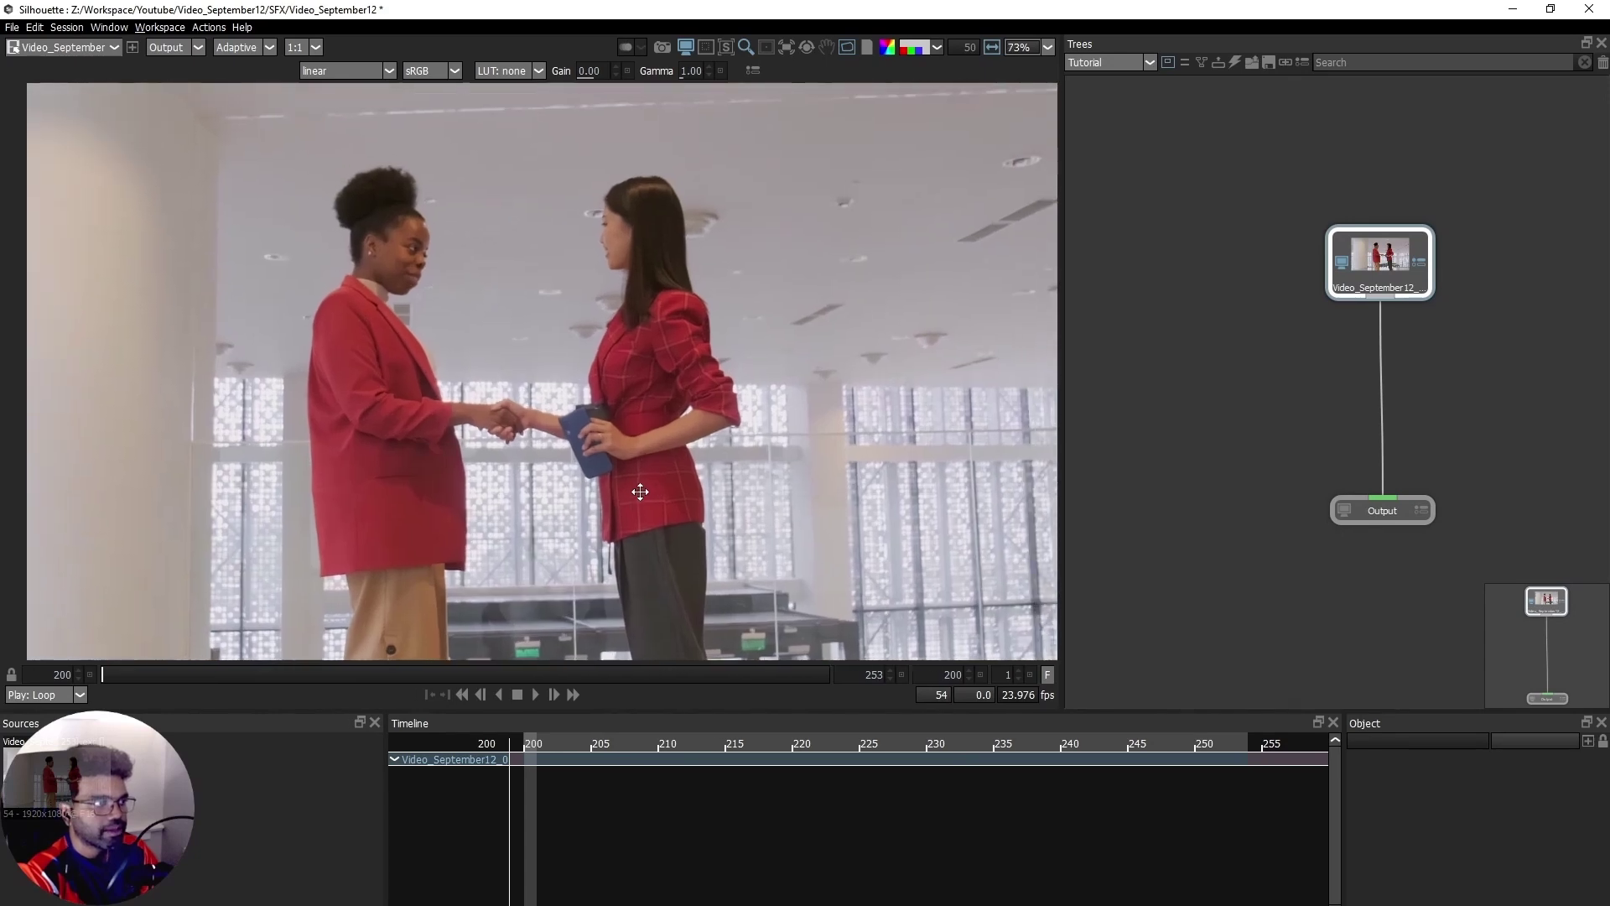
- Play the handshake clip, examine both women's hair edges and clothing up close, and return to frame 200
{"action": "left_click", "coordinate": [534, 695]}
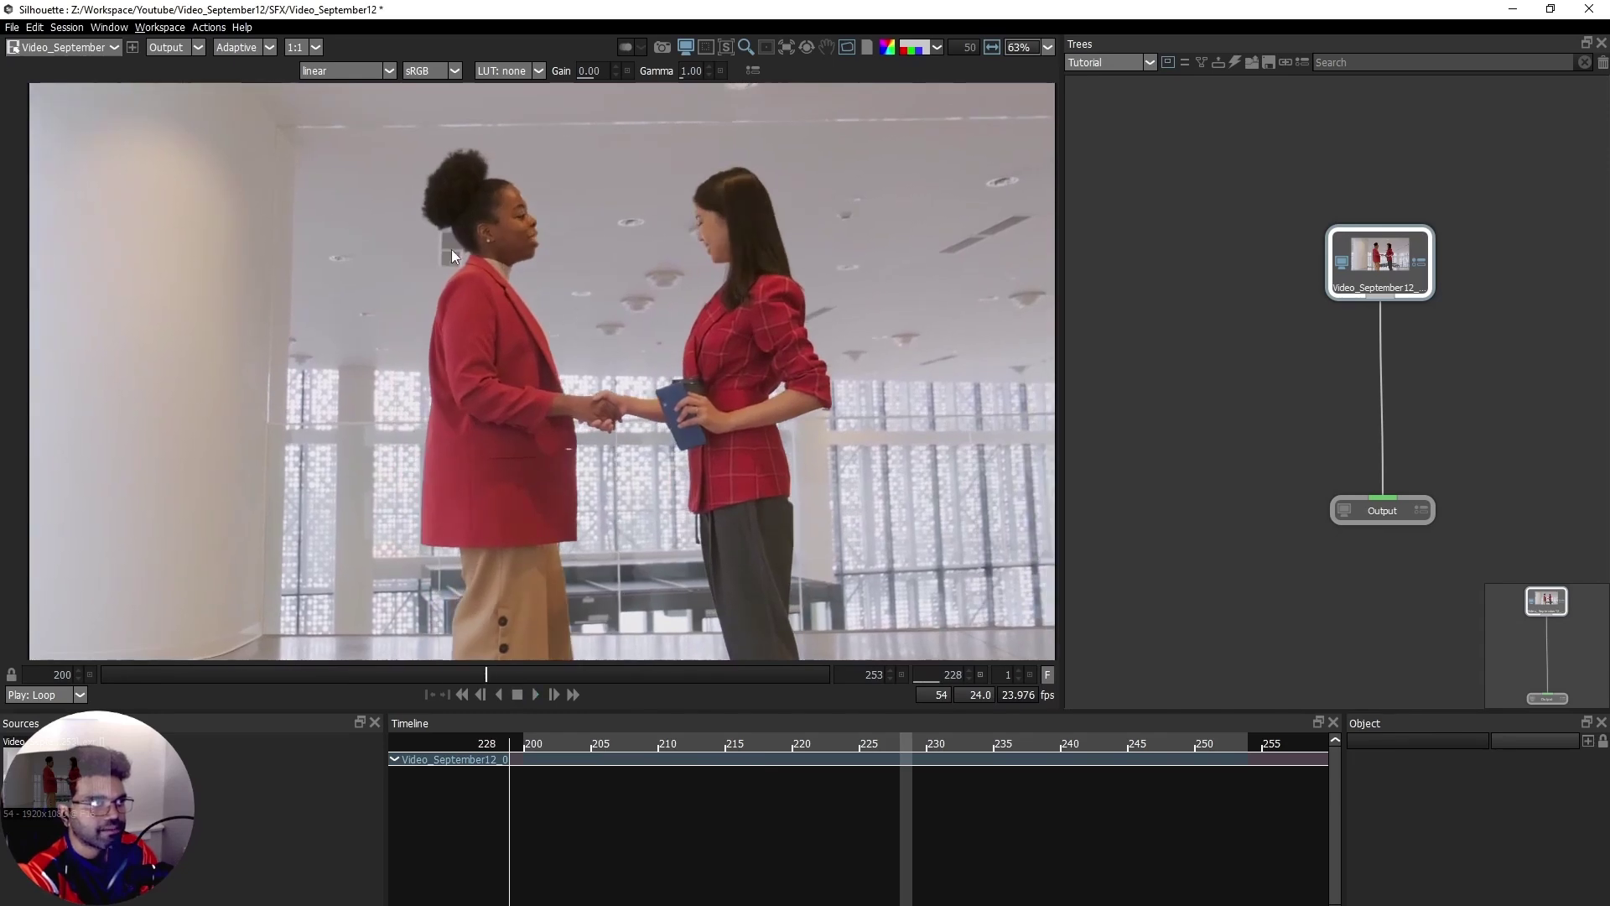
{"action": "scroll", "coordinate": [506, 275], "scroll_direction": "up", "scroll_amount": 5}
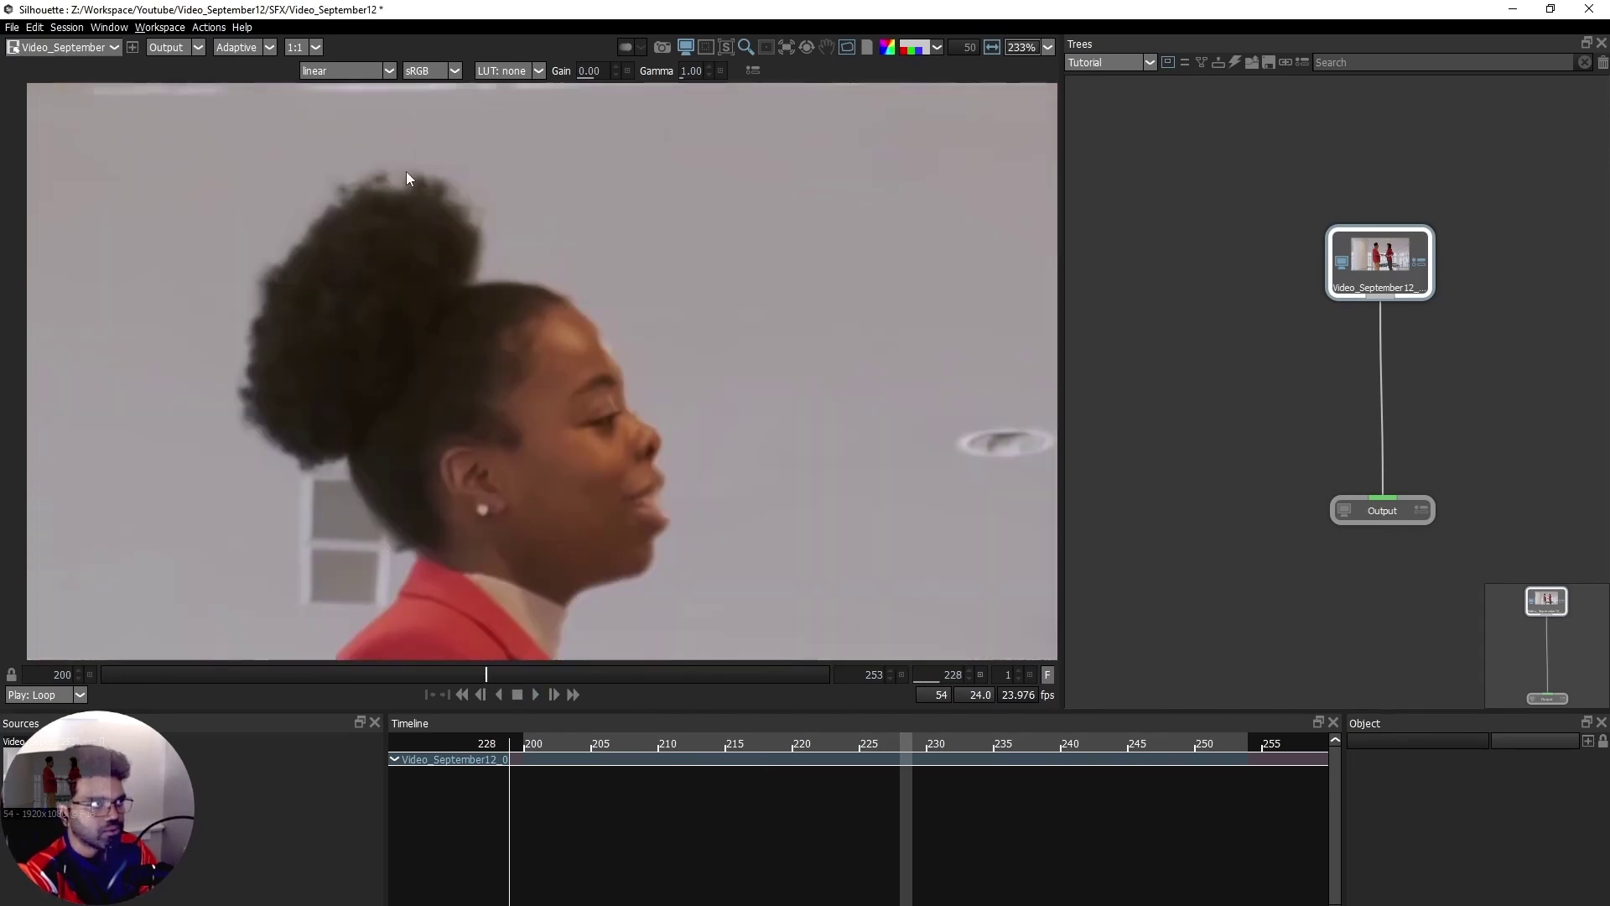
{"action": "scroll", "coordinate": [458, 305], "scroll_direction": "down", "scroll_amount": 1}
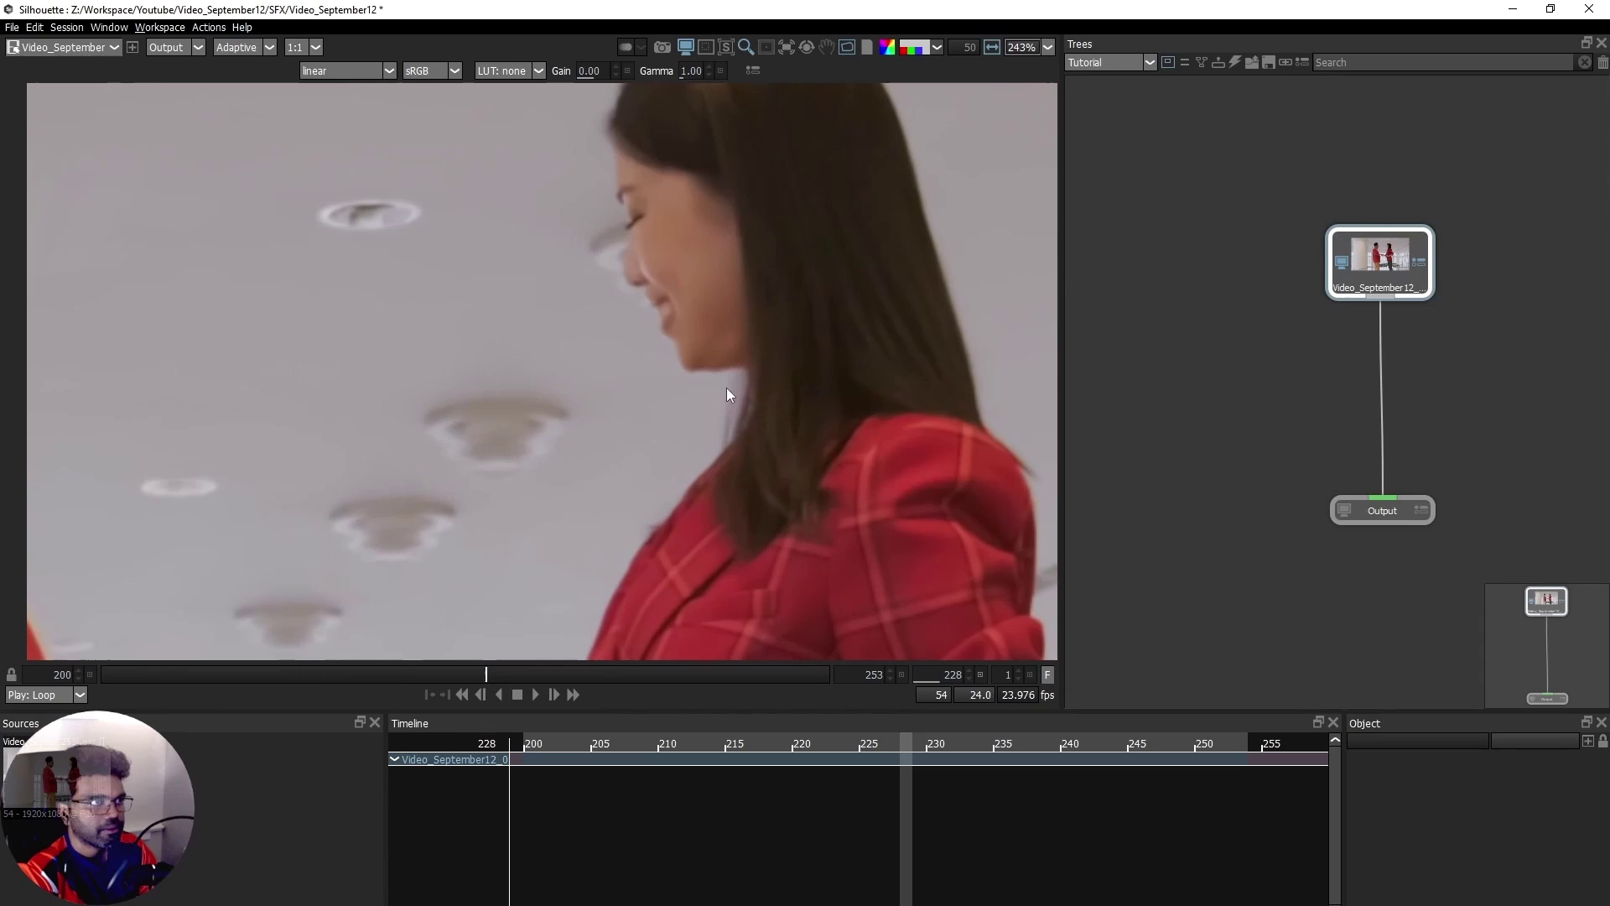
{"action": "scroll", "coordinate": [720, 404], "scroll_direction": "down", "scroll_amount": 5}
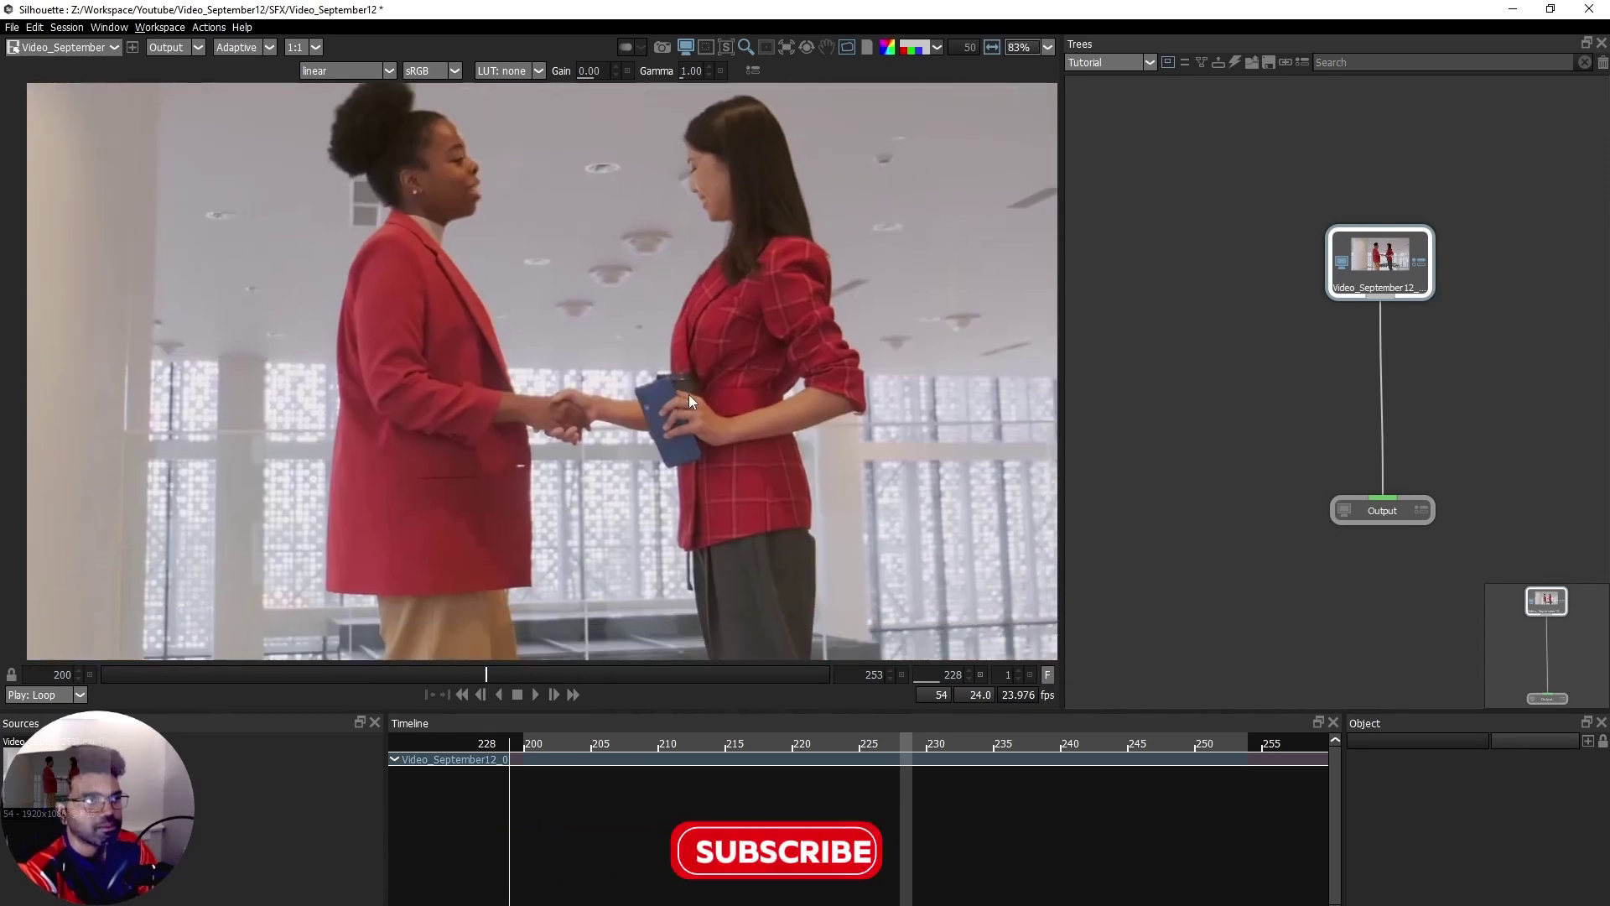
{"action": "left_click_drag", "start_coordinate": [688, 394], "coordinate": [639, 423]}
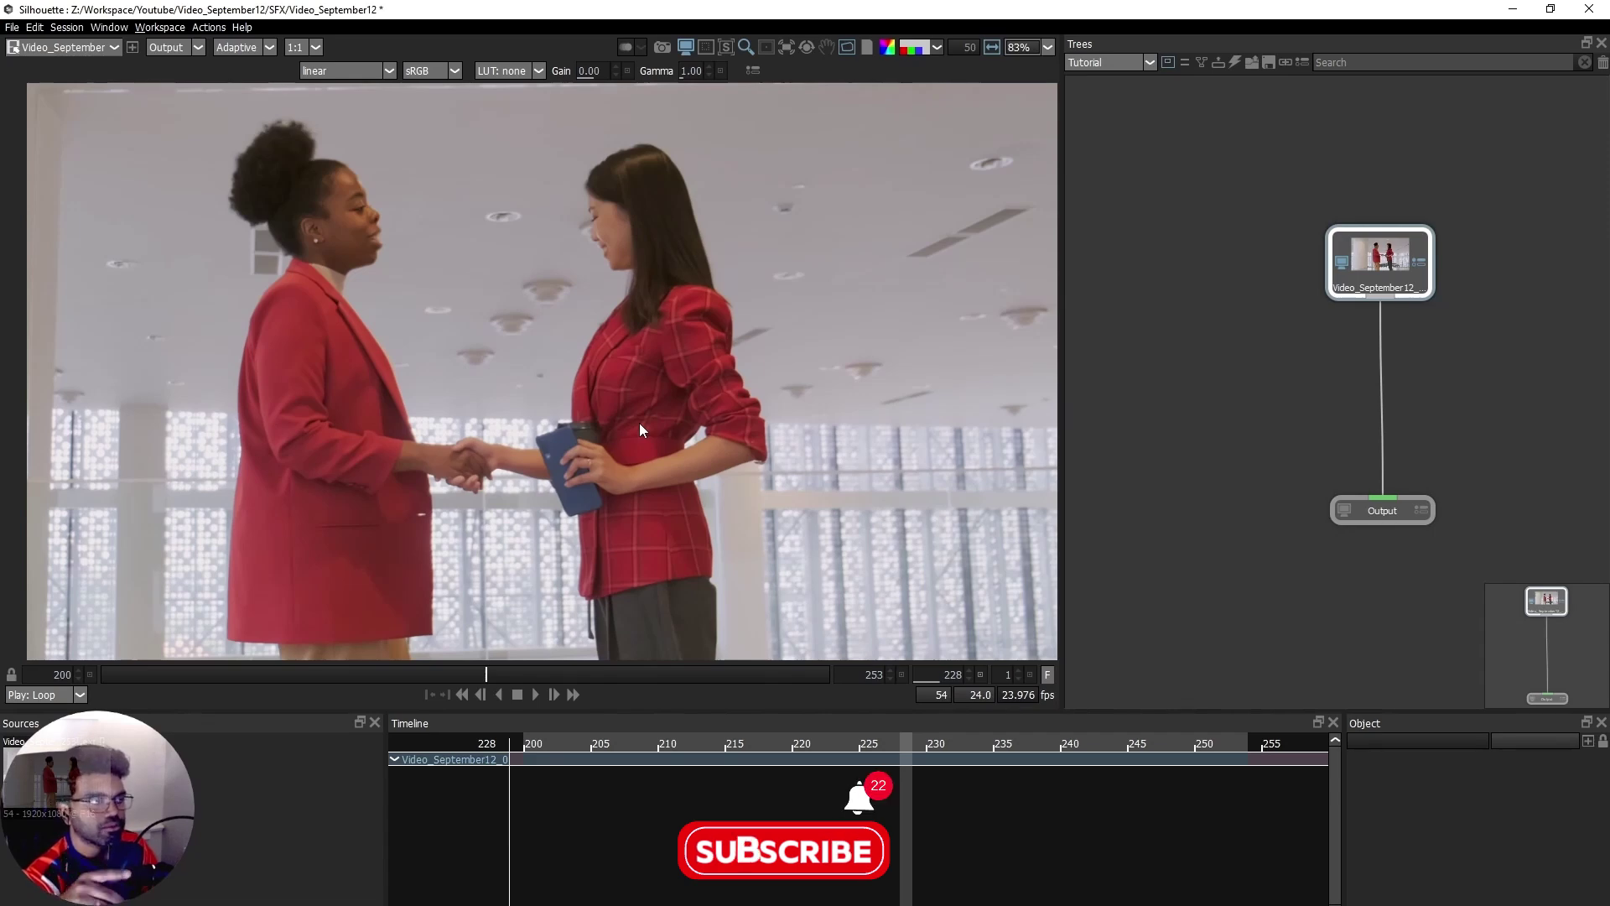
{"action": "scroll", "coordinate": [592, 457], "scroll_direction": "down", "scroll_amount": 2}
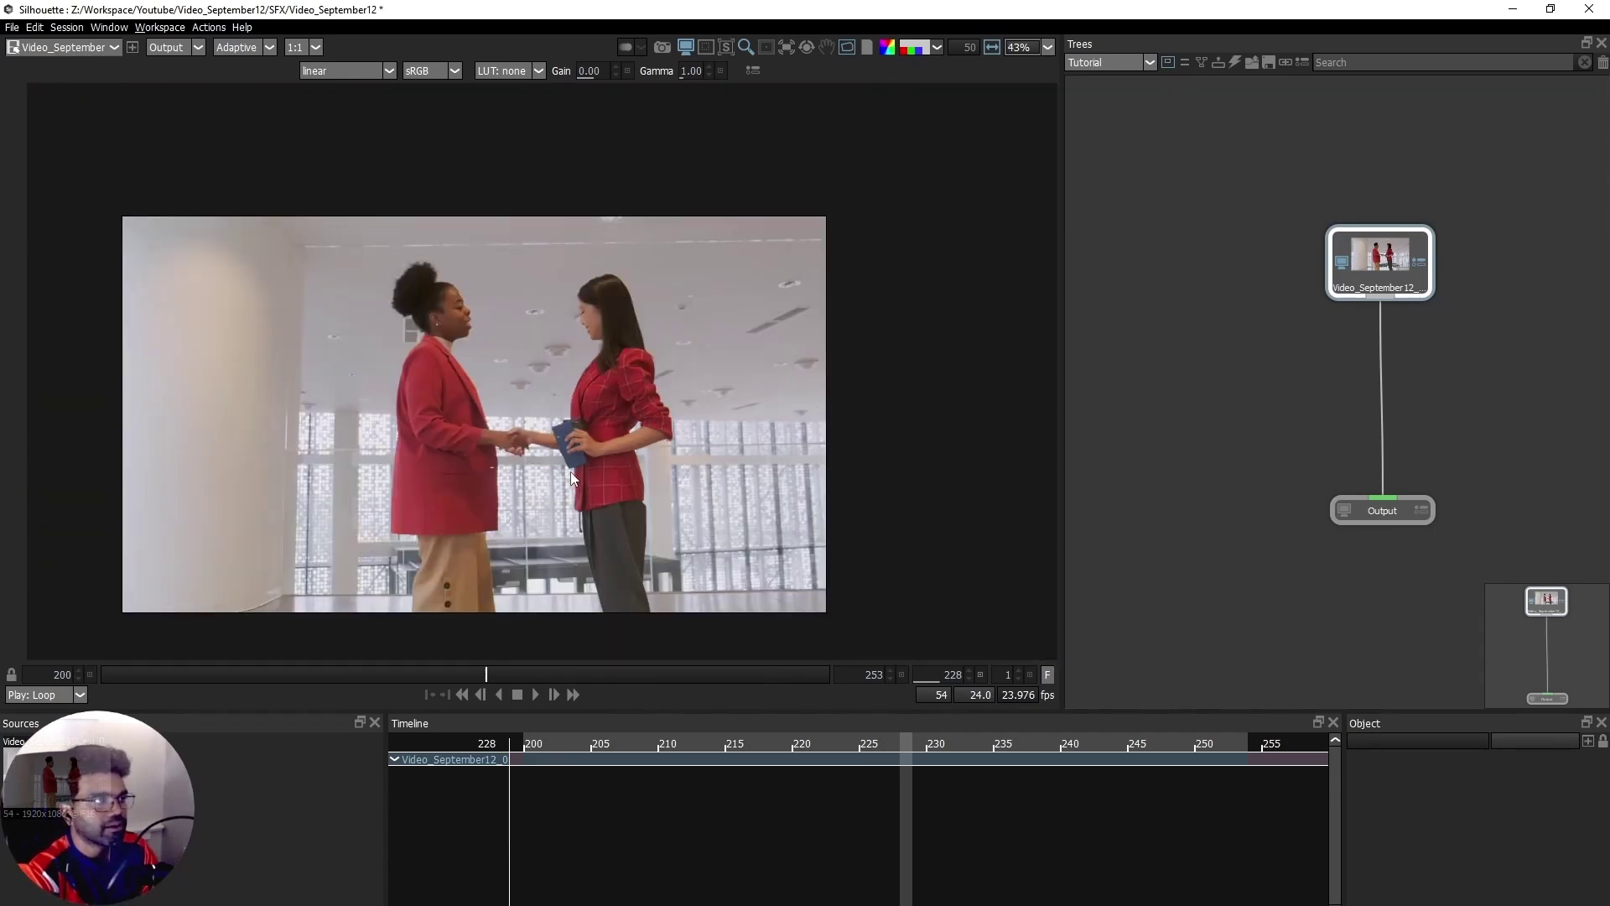
{"action": "scroll", "coordinate": [571, 472], "scroll_direction": "up", "scroll_amount": 4}
{"action": "mouse_move", "coordinate": [637, 675]}
{"action": "left_mouse_down"}
{"action": "mouse_move", "coordinate": [795, 684]}
{"action": "mouse_move", "coordinate": [171, 654]}
{"action": "mouse_move", "coordinate": [92, 670]}
{"action": "left_mouse_up"}
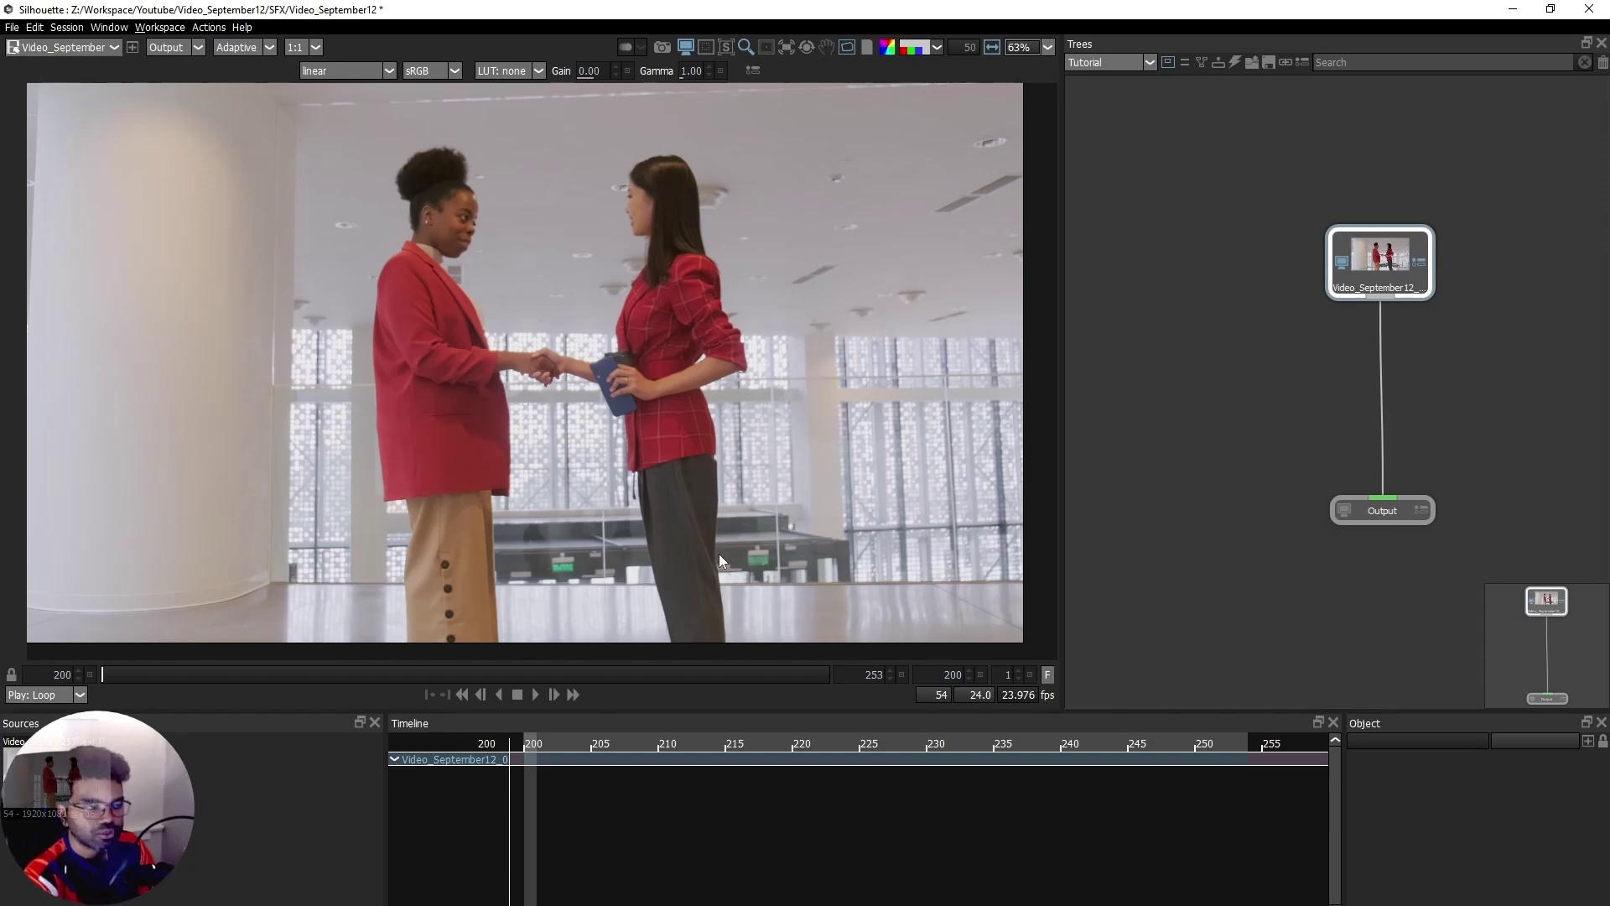
- Add a Matte Assist ML node beside the main node chain and feed it from the source clip
{"action": "left_click", "coordinate": [1211, 388]}
{"action": "key", "text": "Tab"}
{"action": "type", "text": "matte"}
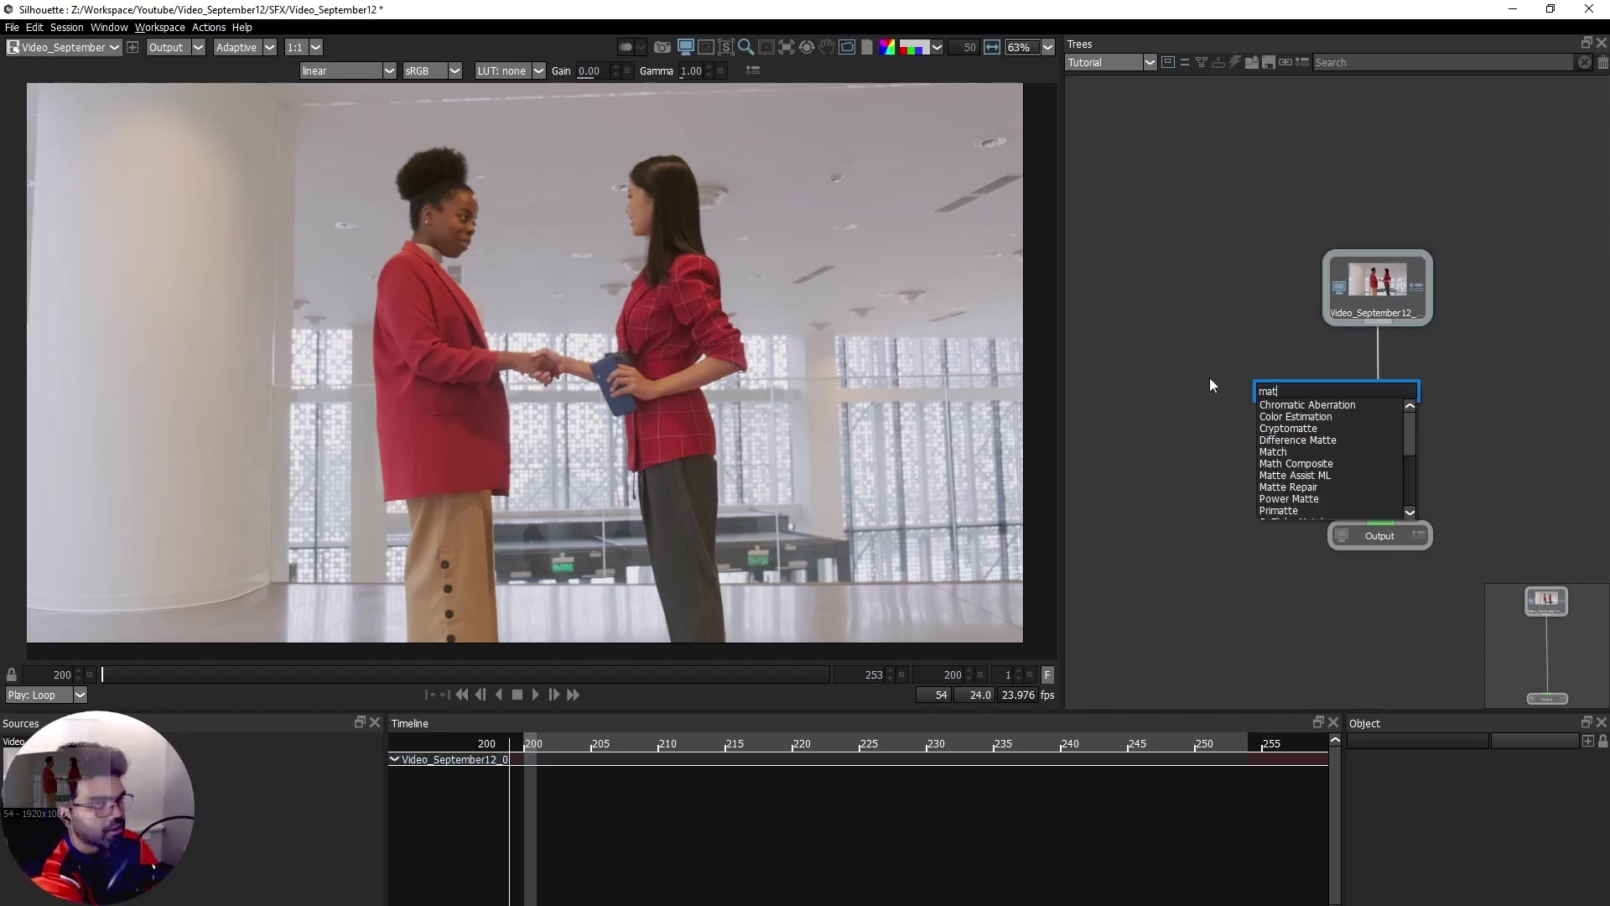
{"action": "key", "text": "Down"}
{"action": "key", "text": "Down"}
{"action": "key", "text": "Return"}
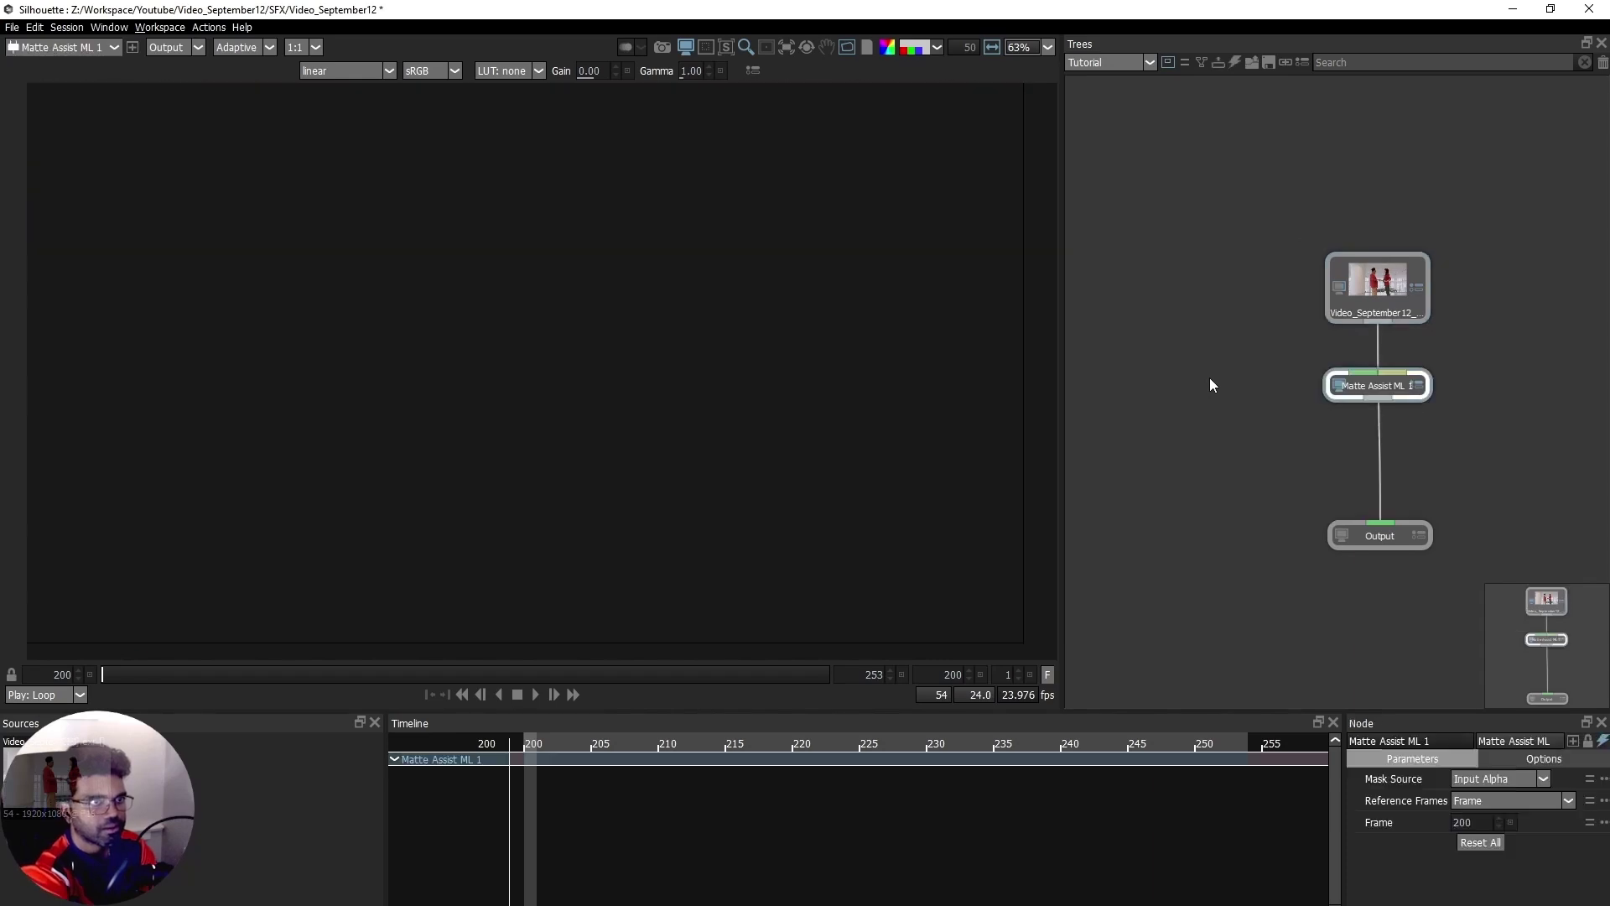
{"action": "left_click_drag", "start_coordinate": [1207, 395], "coordinate": [1380, 320]}
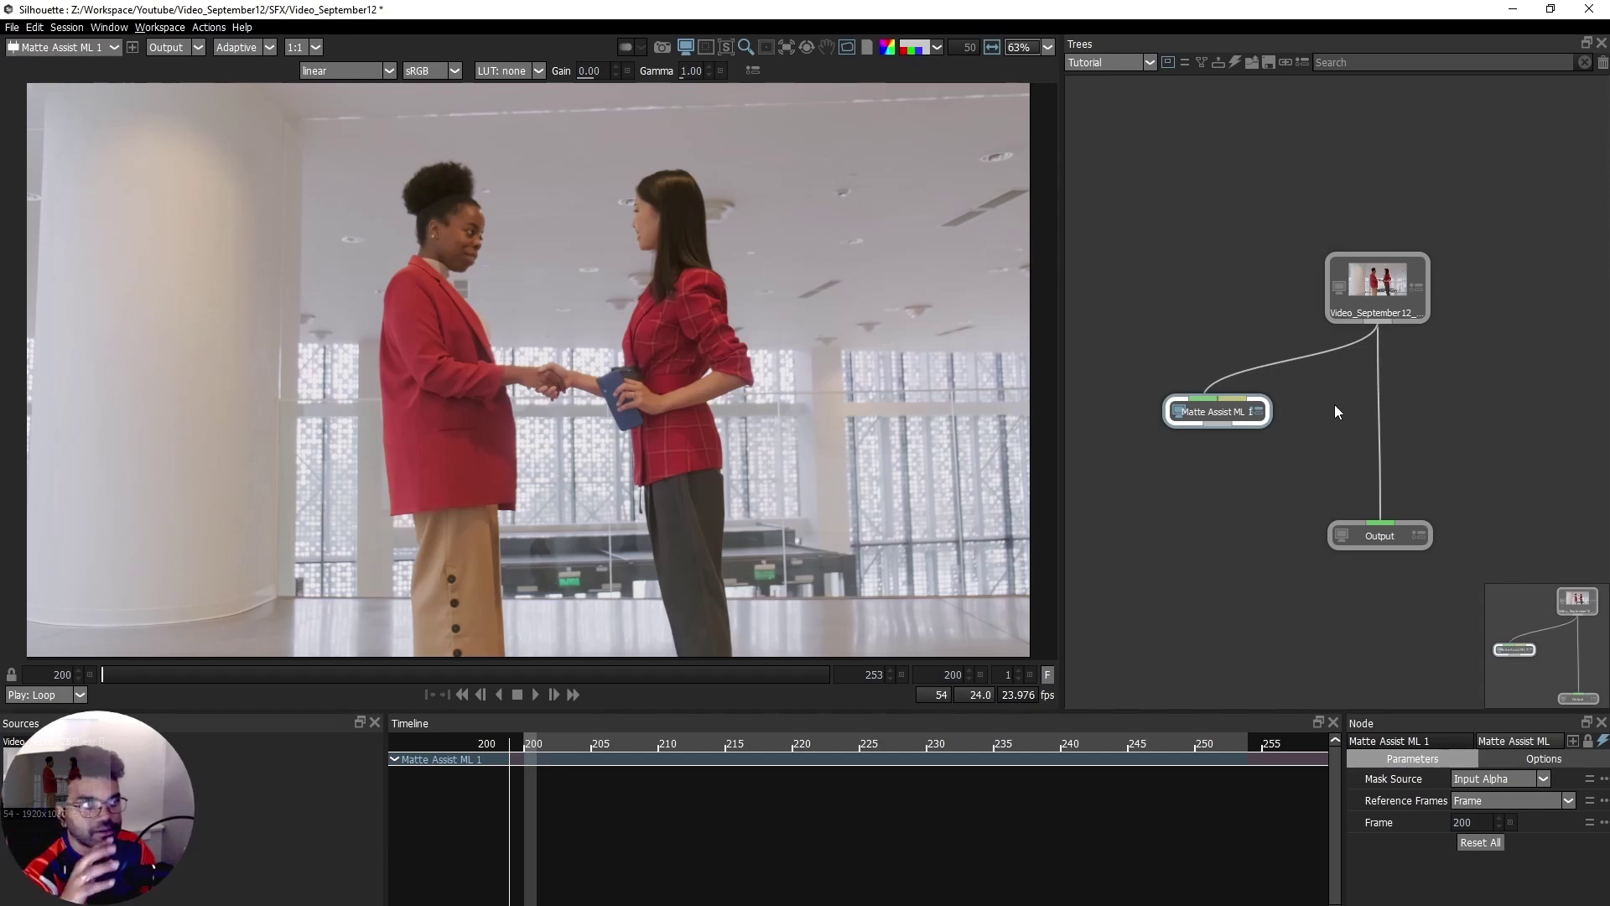
- Add a Roto node and insert it between the source clip and the Output node
{"action": "left_click", "coordinate": [1433, 387]}
{"action": "key", "text": "Tab"}
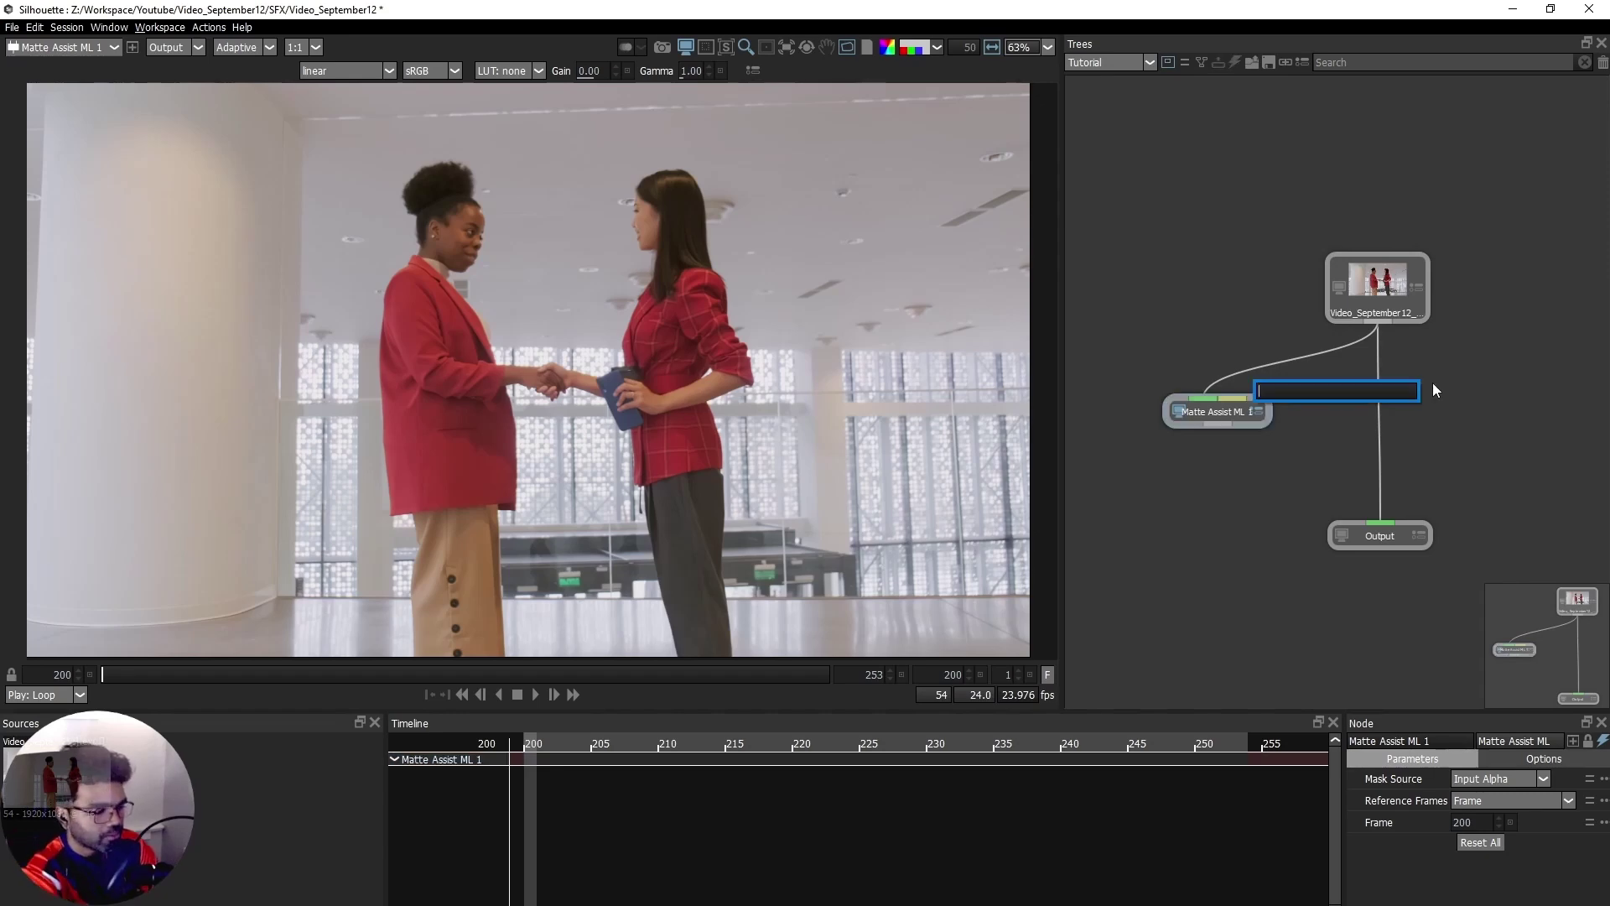
{"action": "type", "text": "roto"}
{"action": "key", "text": "Down"}
{"action": "key", "text": "Return"}
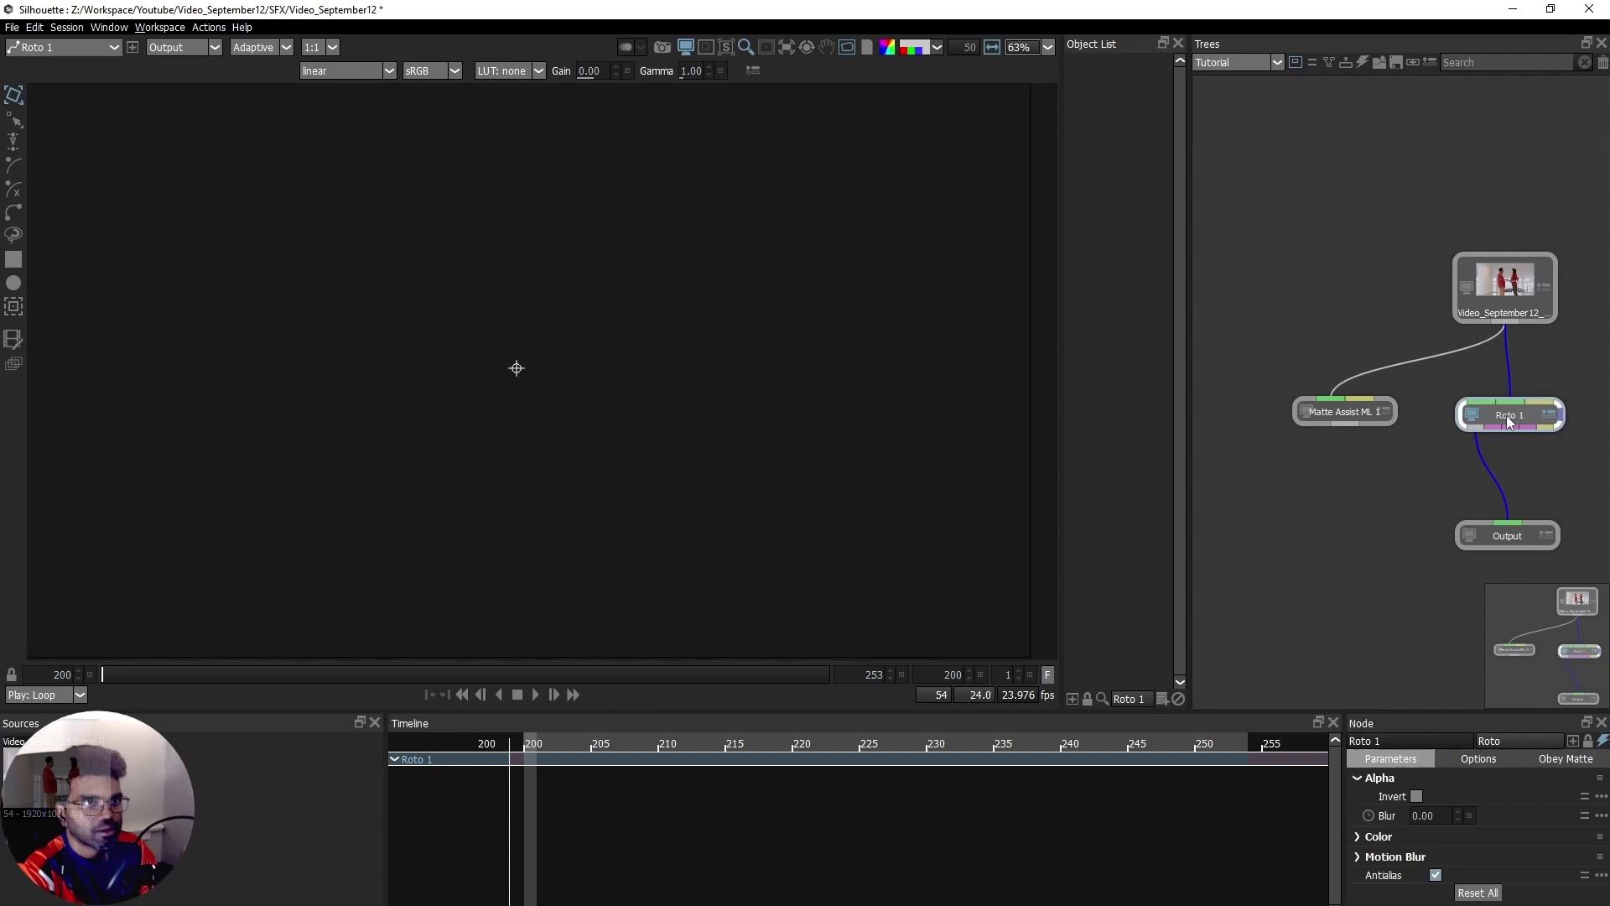
{"action": "left_click_drag", "start_coordinate": [1545, 412], "coordinate": [1500, 425]}
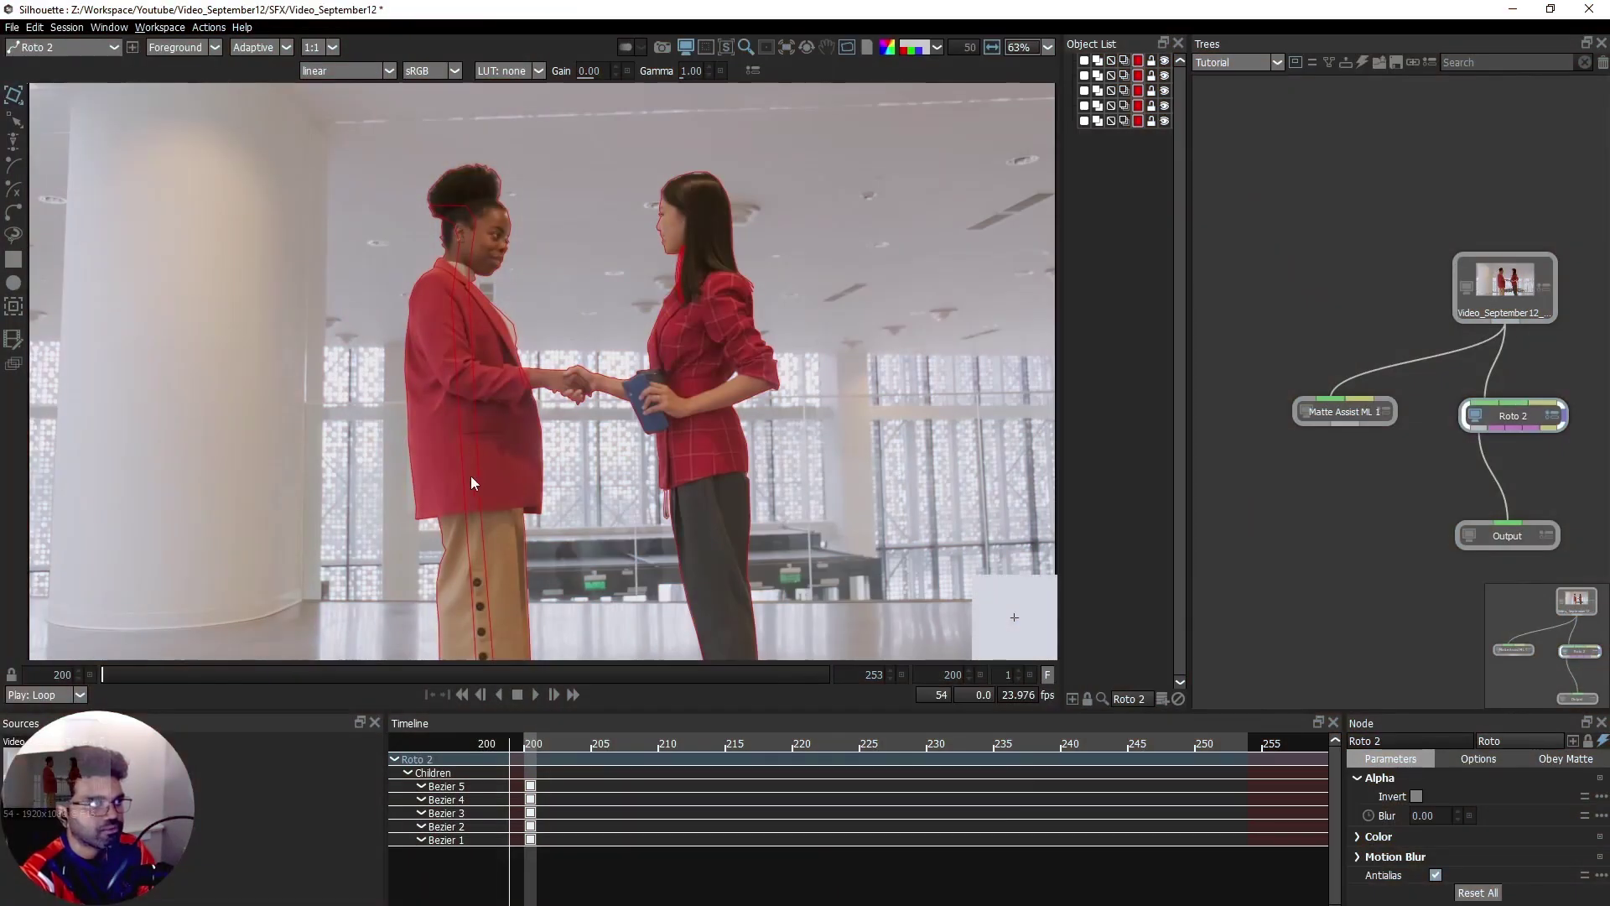
- Examine the roto shapes around both women's hair, faces and bodies on frame 200
{"action": "scroll", "coordinate": [702, 248], "scroll_direction": "up", "scroll_amount": 7}
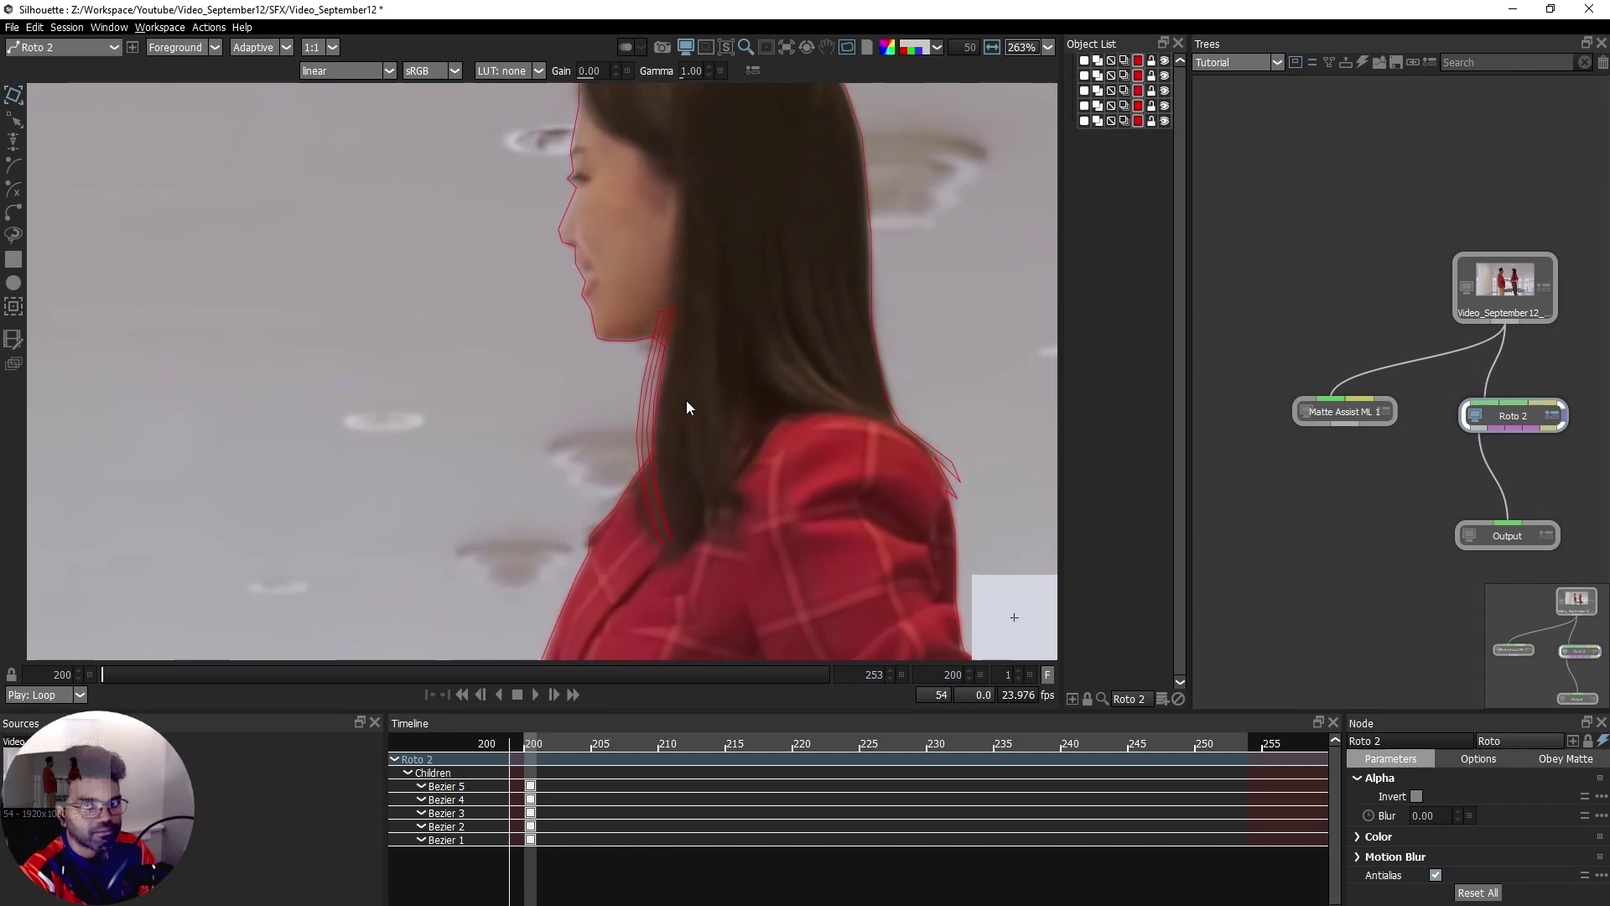
{"action": "scroll", "coordinate": [789, 256], "scroll_direction": "down", "scroll_amount": 5}
{"action": "scroll", "coordinate": [449, 264], "scroll_direction": "up", "scroll_amount": 4}
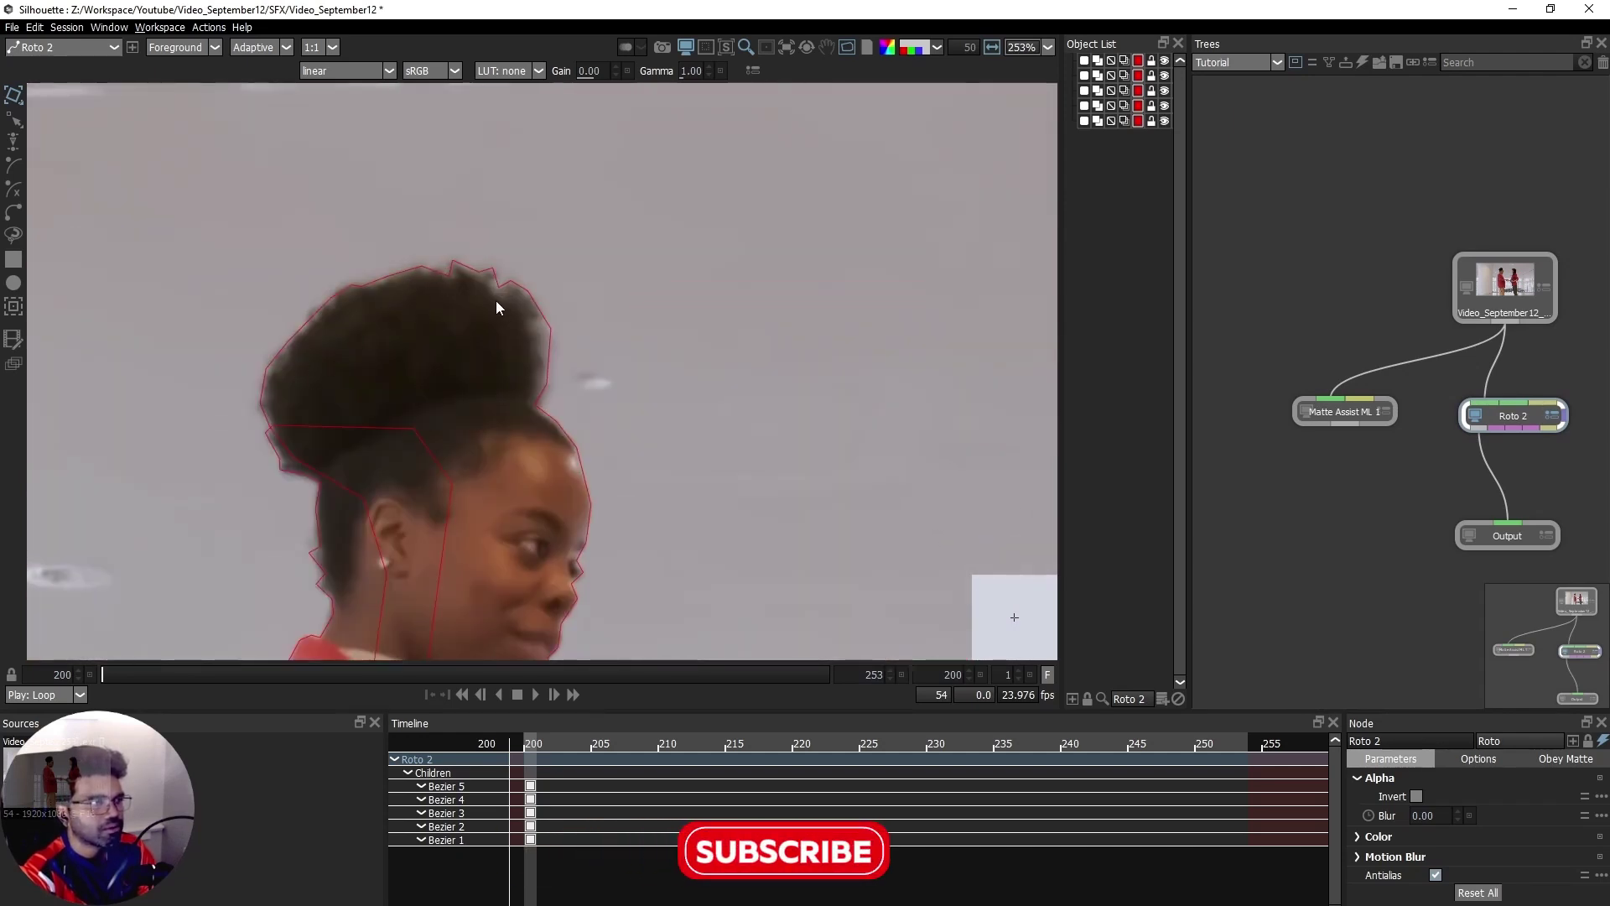
{"action": "scroll", "coordinate": [495, 300], "scroll_direction": "up", "scroll_amount": 1}
{"action": "scroll", "coordinate": [394, 371], "scroll_direction": "down", "scroll_amount": 1}
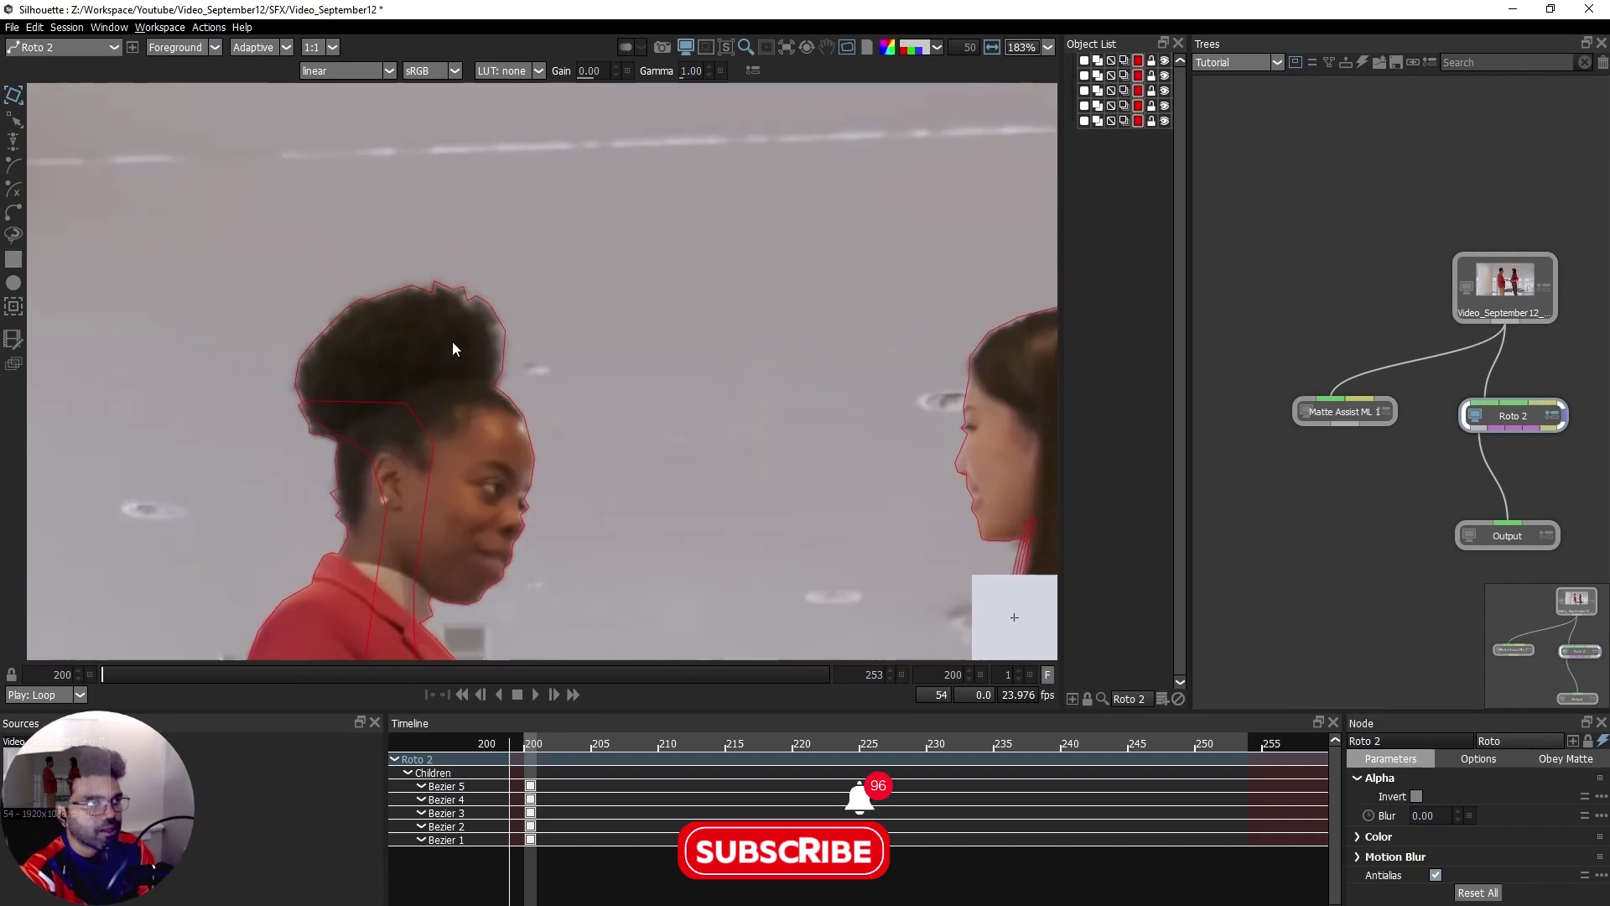
{"action": "scroll", "coordinate": [472, 336], "scroll_direction": "down", "scroll_amount": 1}
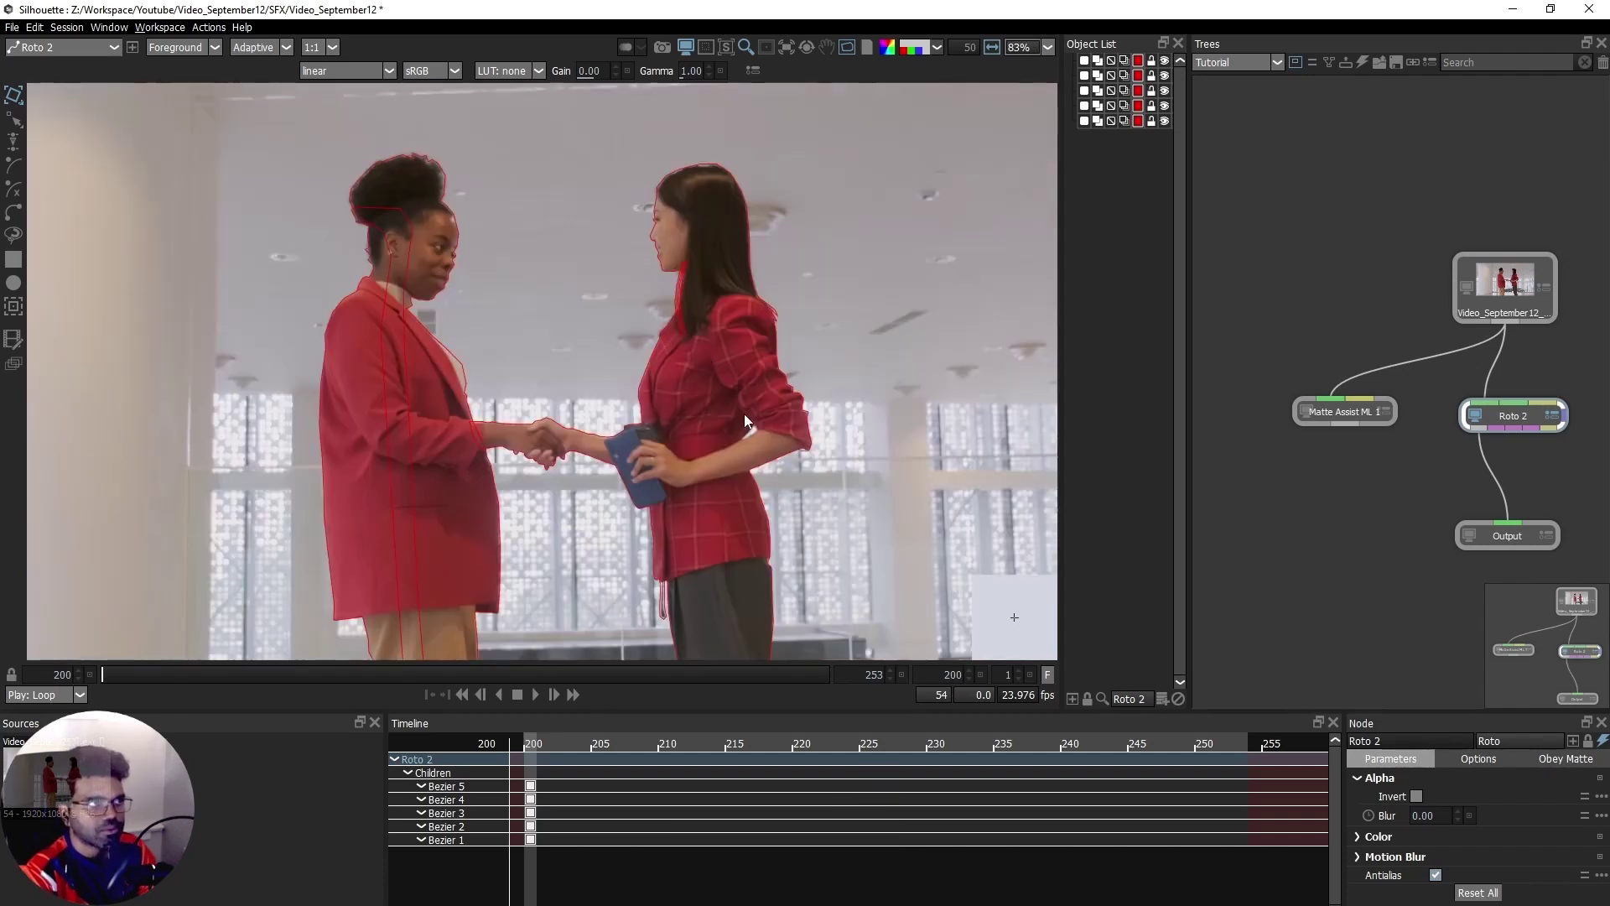
- Connect the Roto 2 node to the Matte Assist ML node's second input and set its Mask Source to Roto (data port)
{"action": "left_click_drag", "start_coordinate": [1345, 411], "coordinate": [1547, 431]}
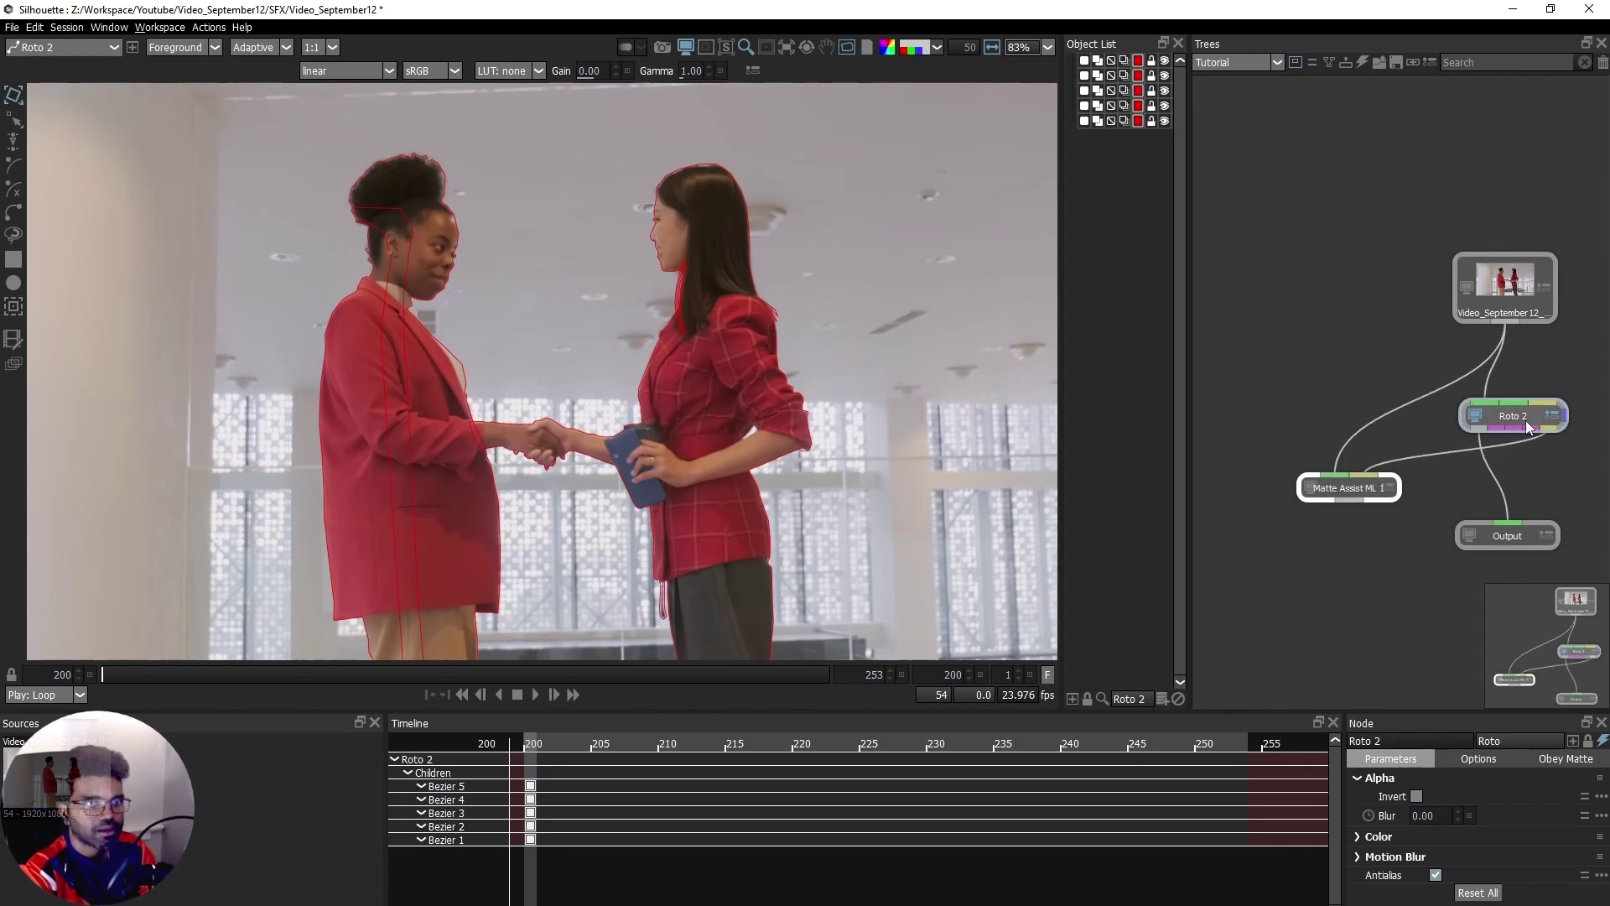
{"action": "left_click", "coordinate": [1341, 487]}
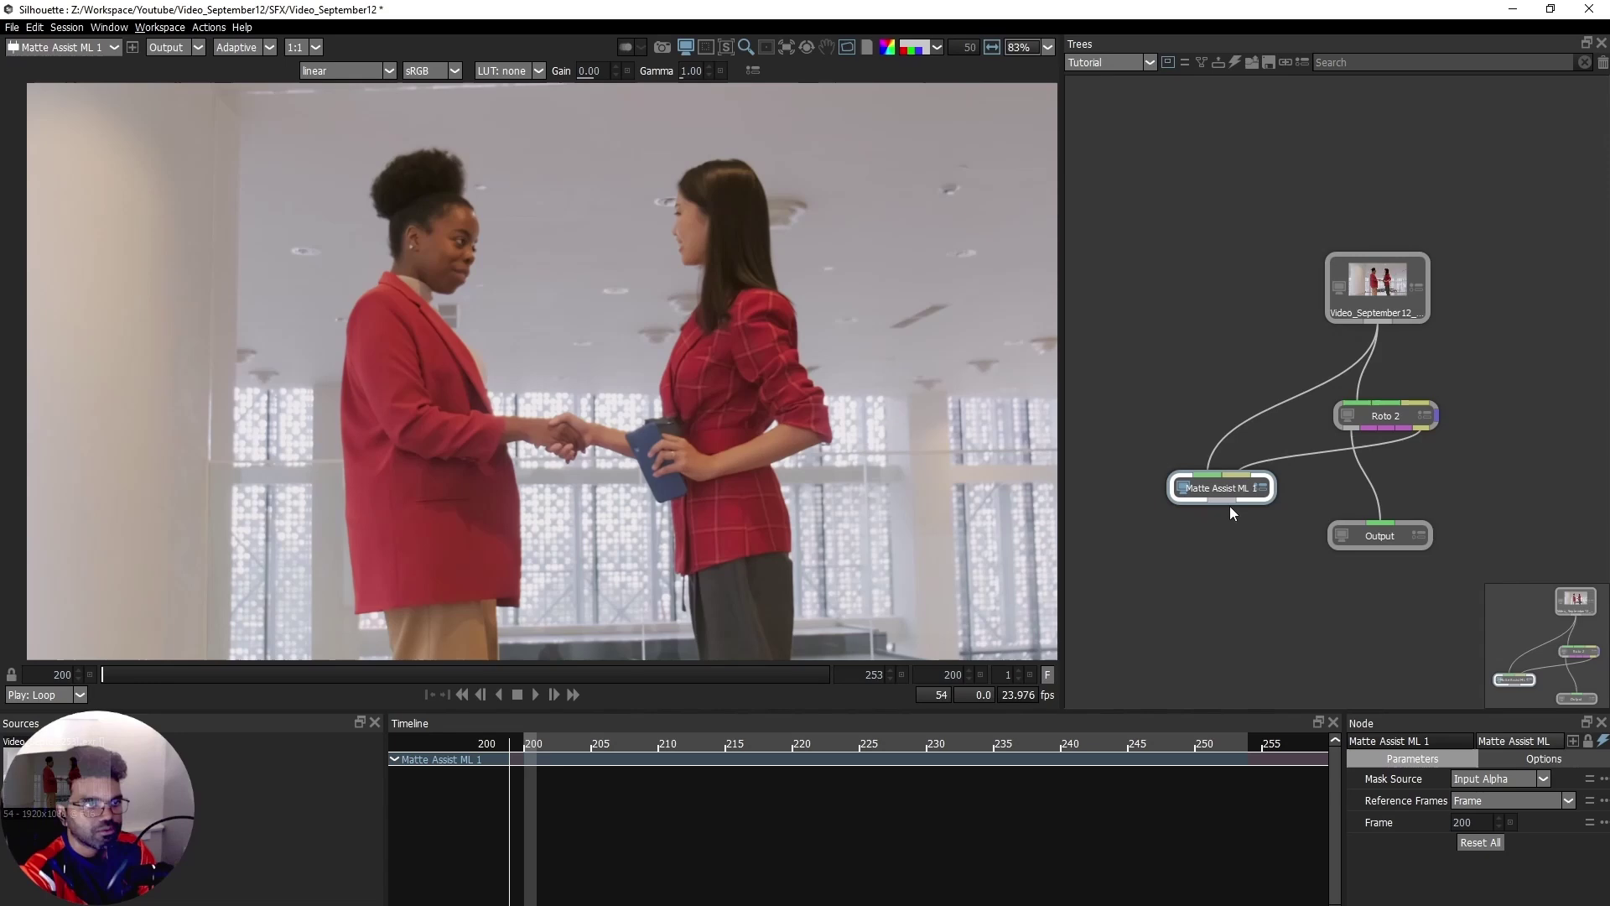
{"action": "left_click", "coordinate": [1489, 779]}
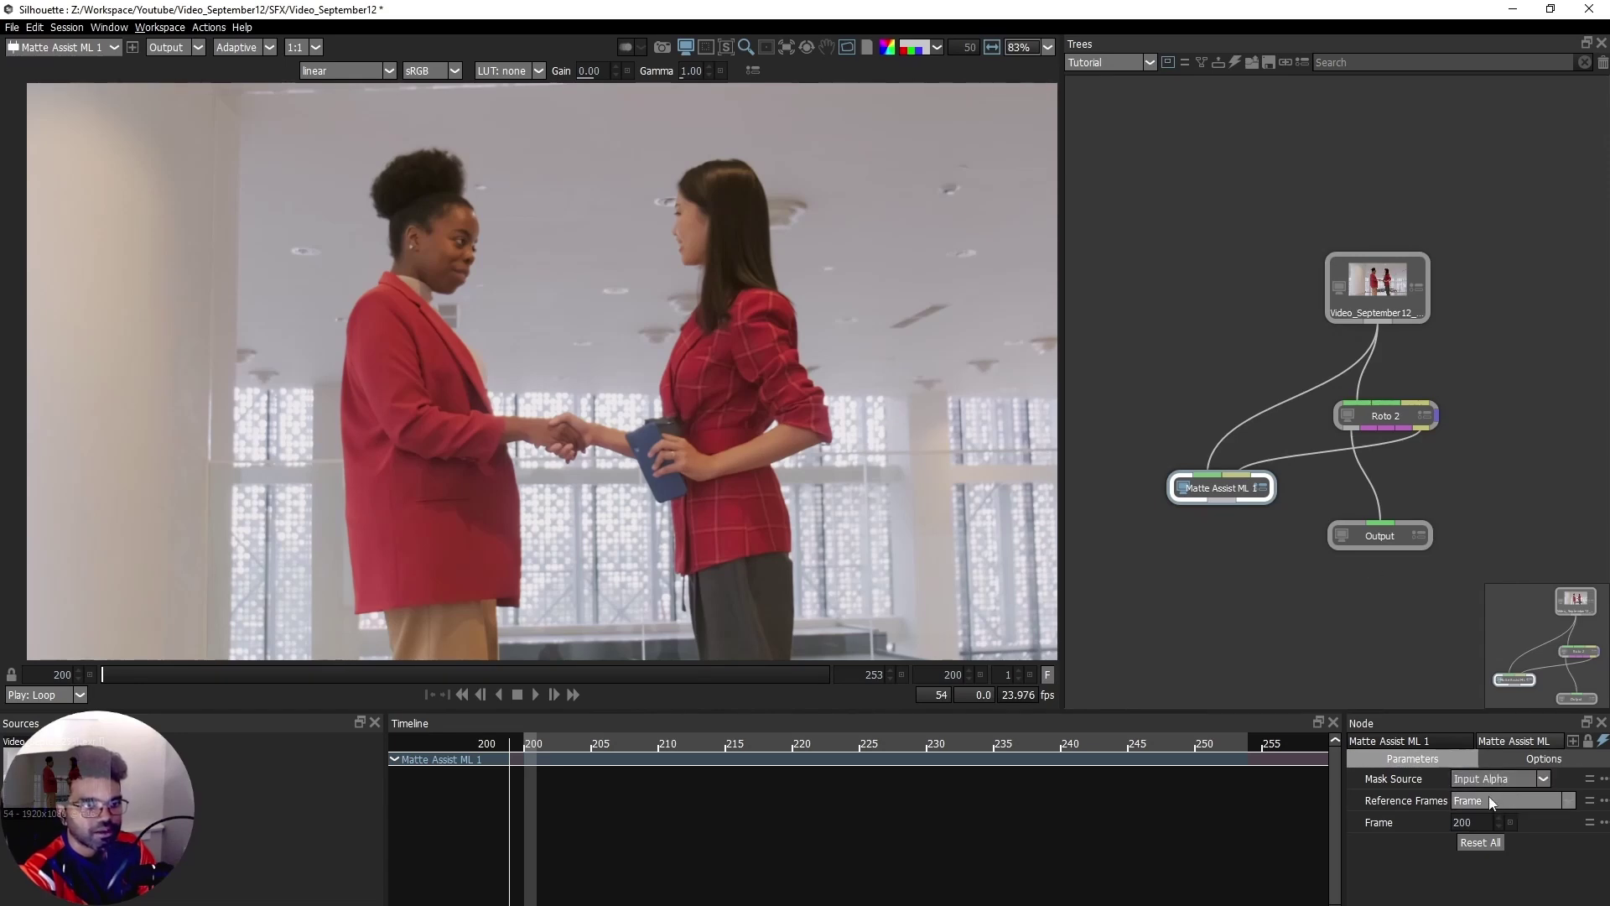
{"action": "left_click", "coordinate": [1488, 781]}
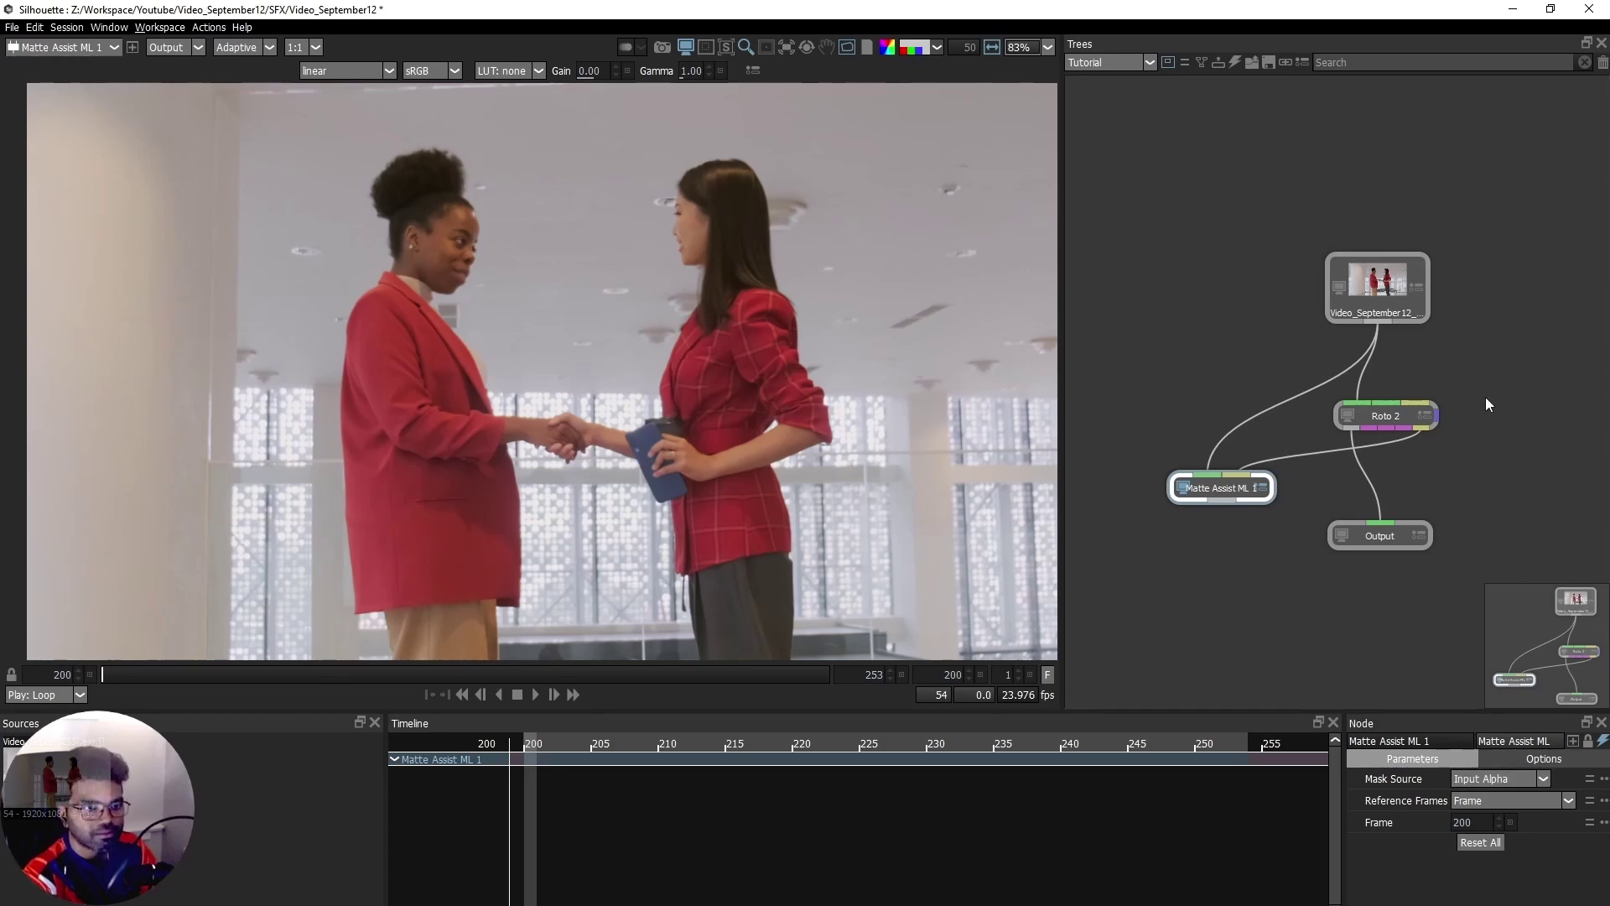
{"action": "left_click", "coordinate": [1506, 773]}
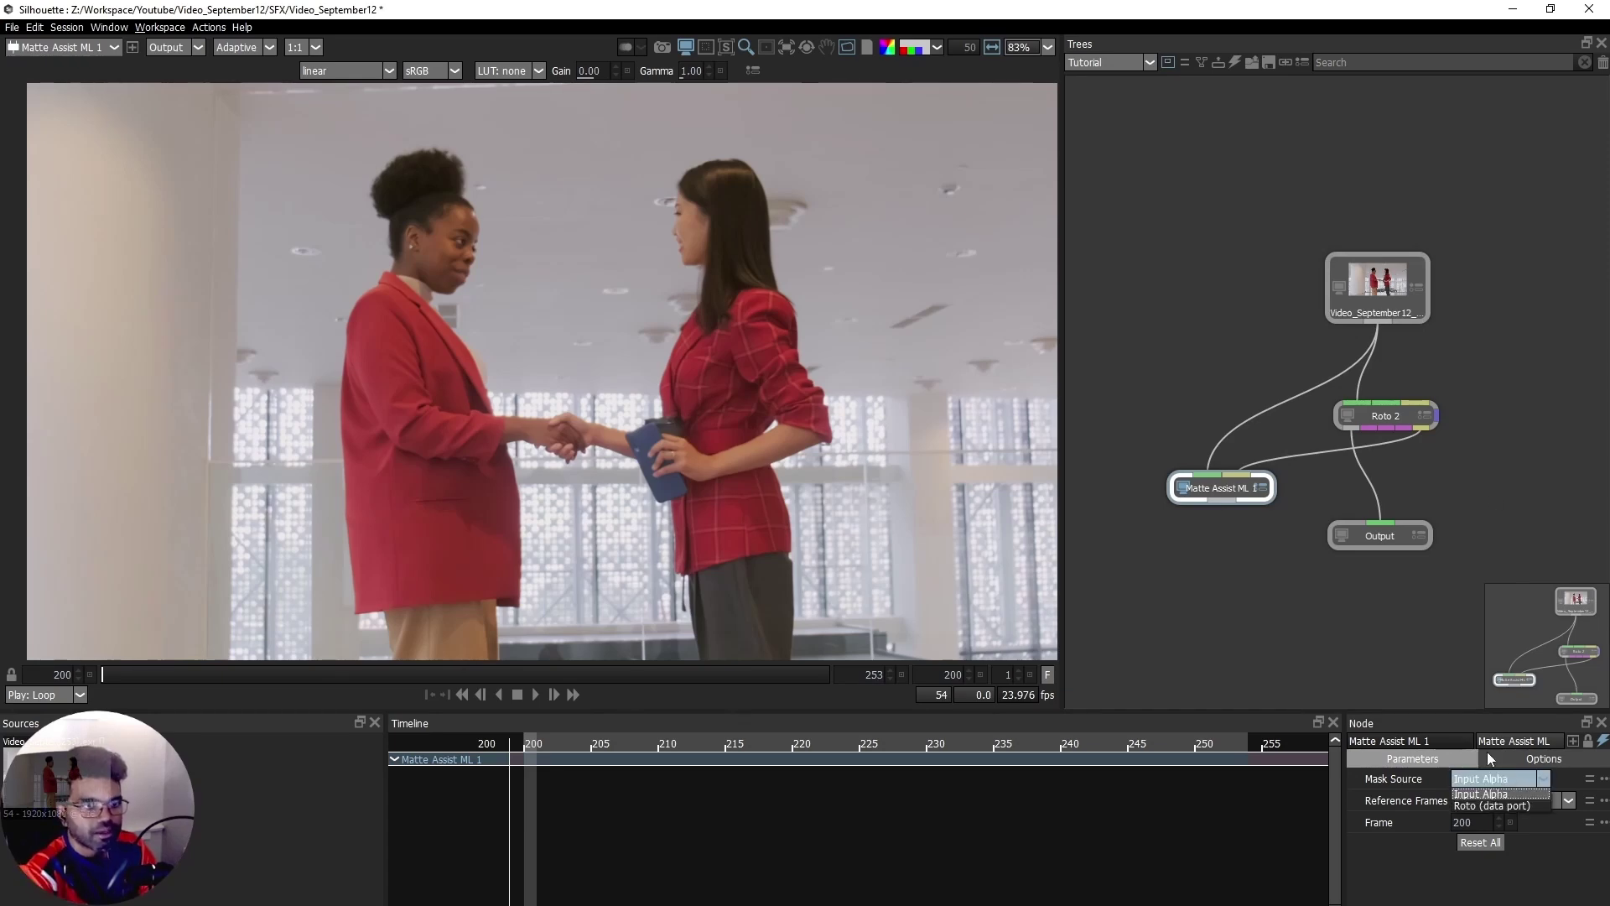
{"action": "left_click", "coordinate": [1481, 807]}
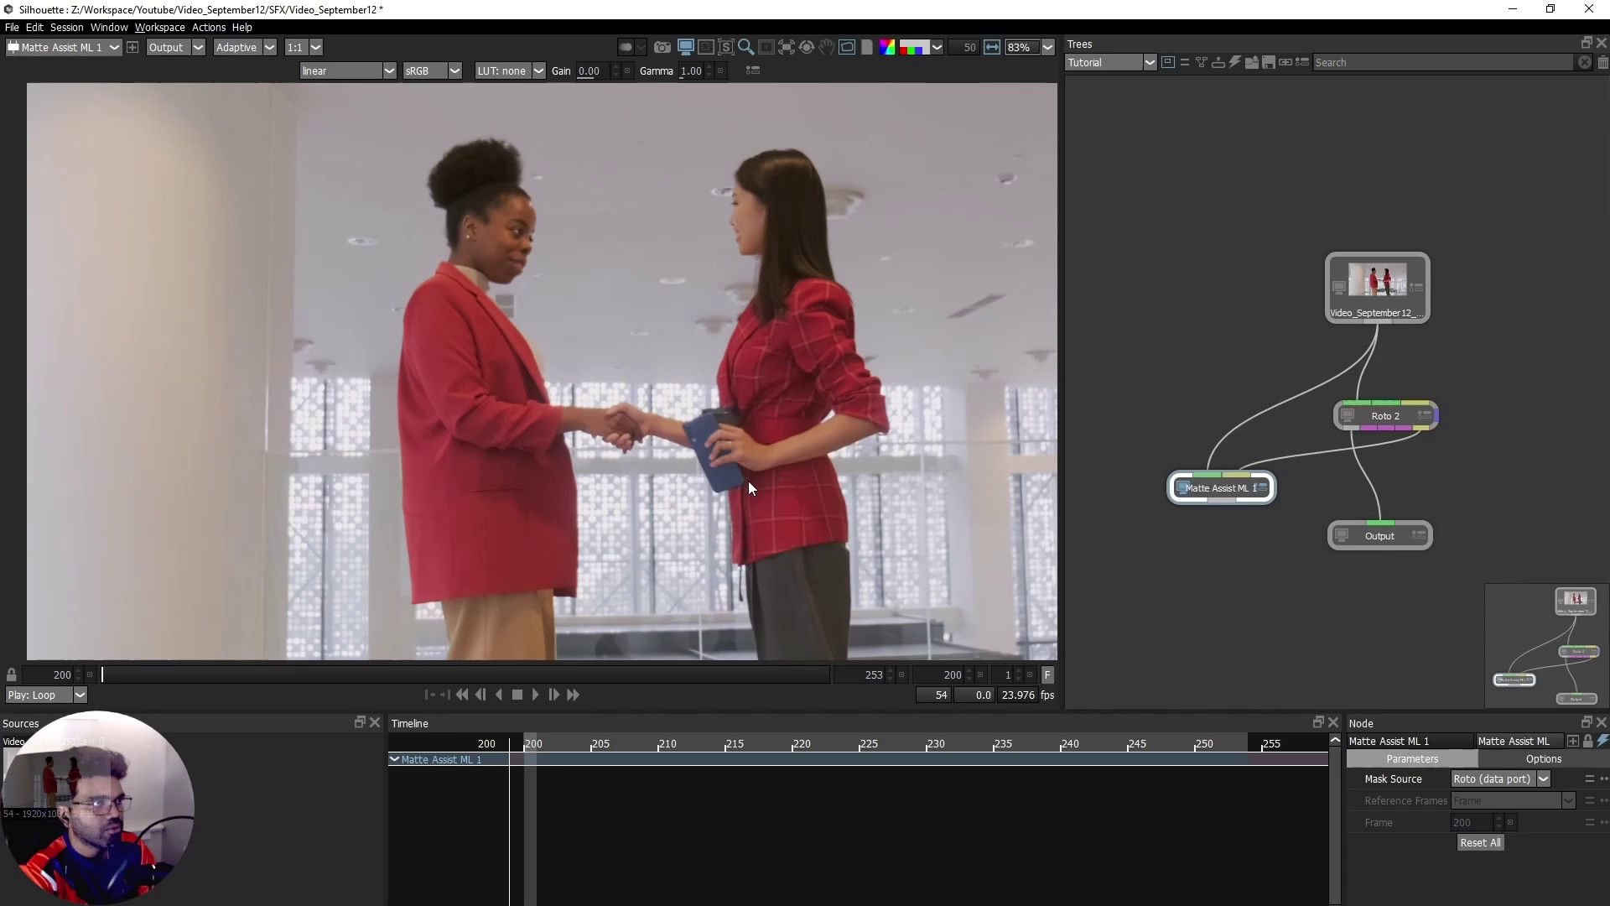
- Check the Matte Assist ML result as a colour overlay and as alpha, step through the clip to frame 253, and return to frame 200
{"action": "key", "text": "a"}
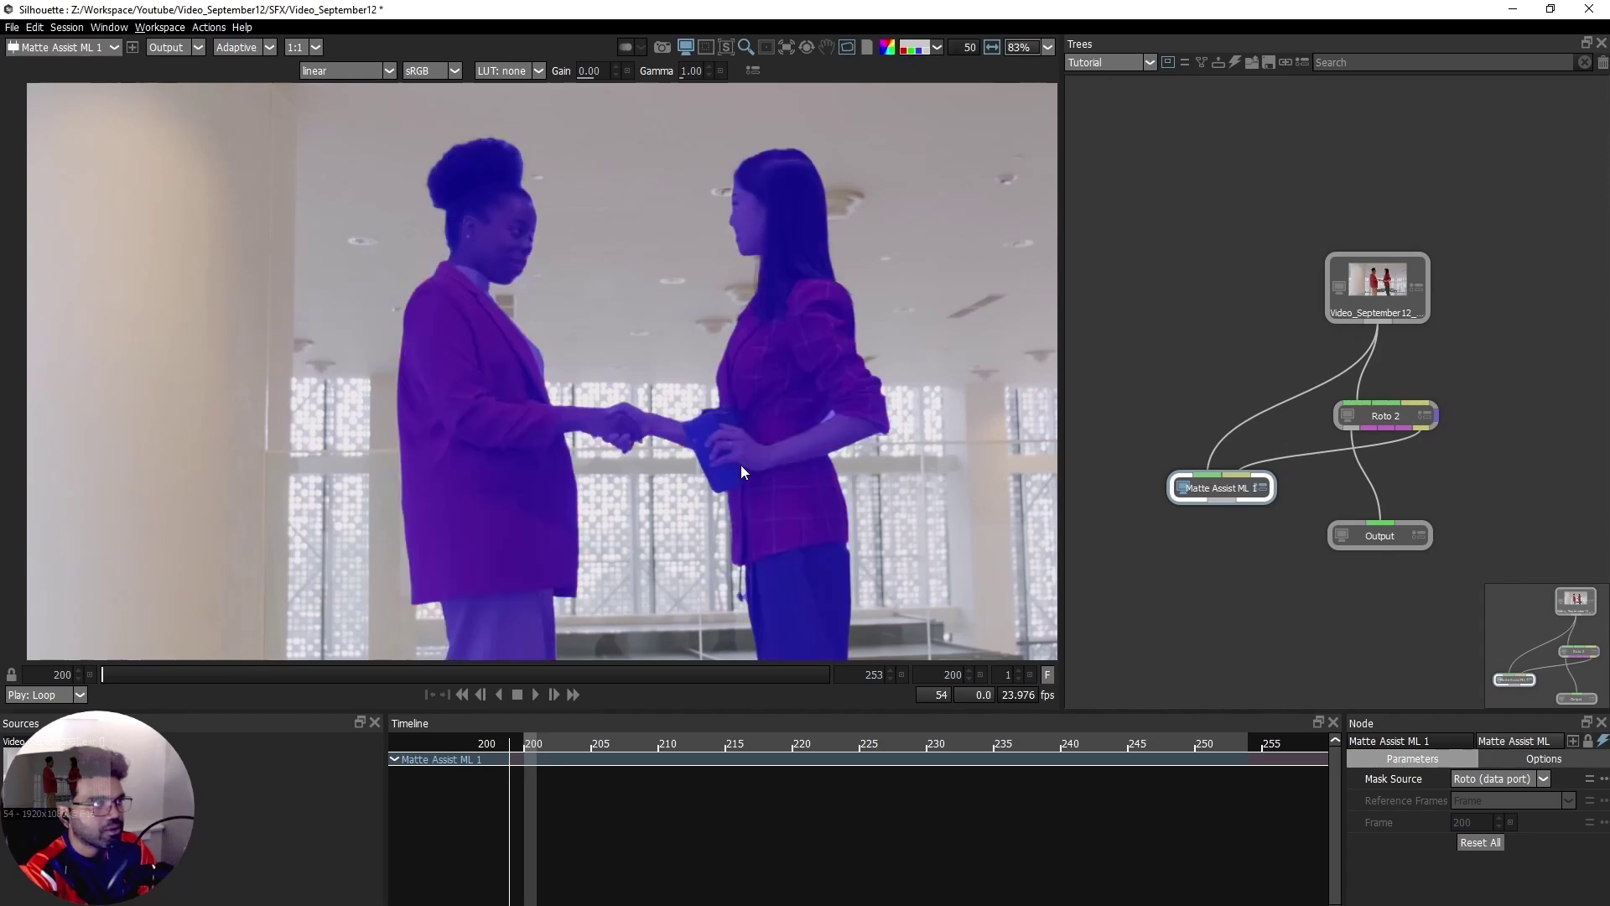
{"action": "key", "text": "a"}
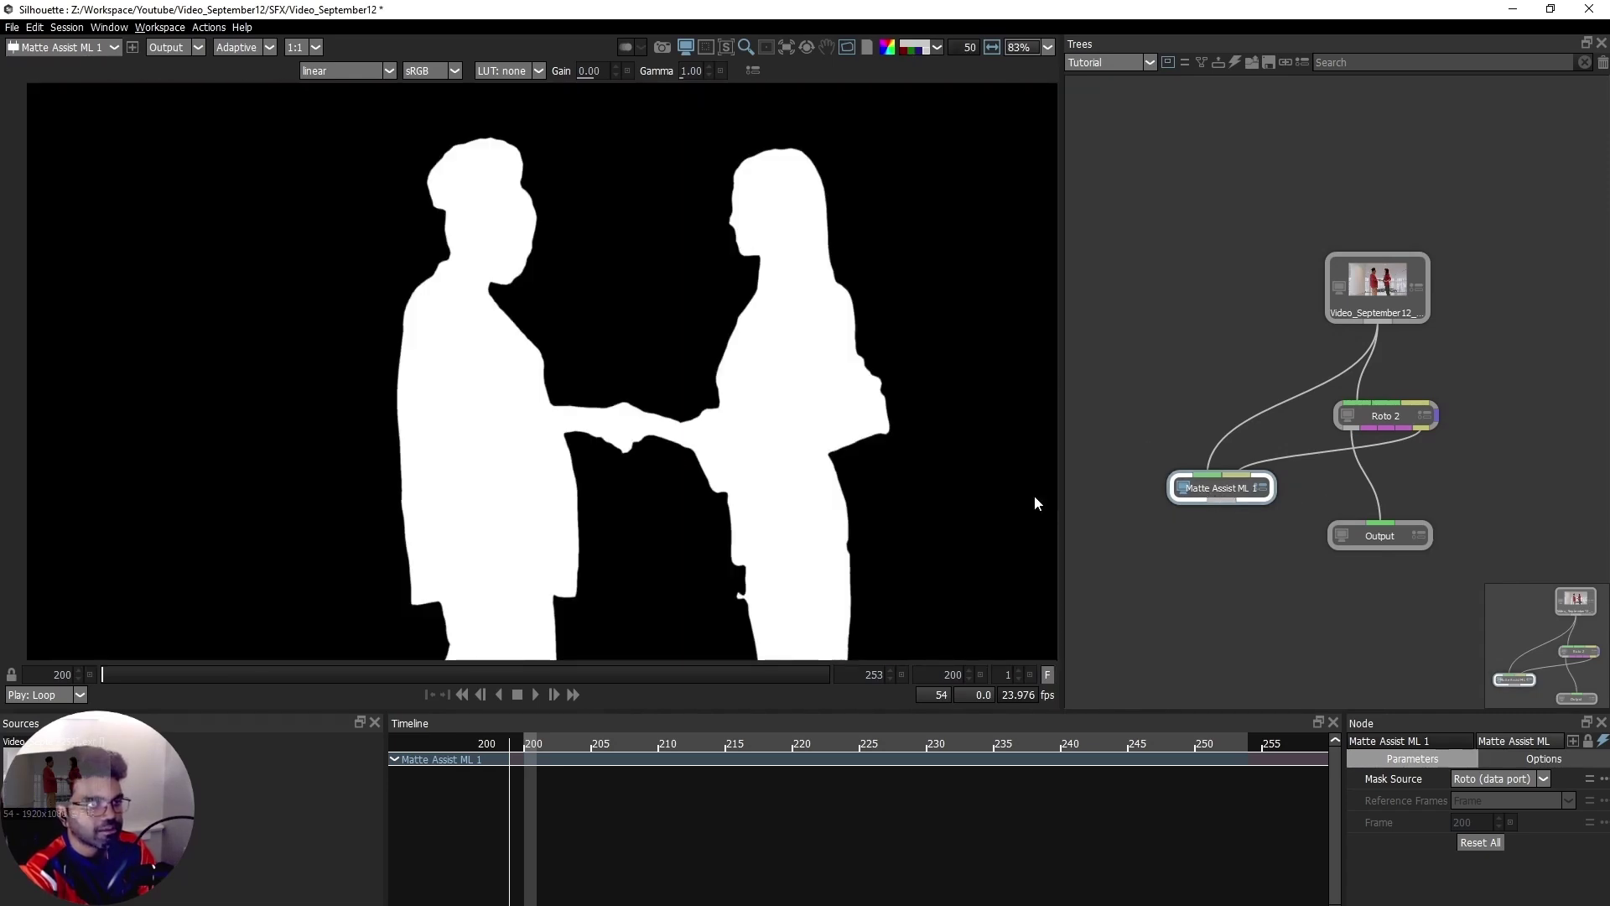
{"action": "key", "text": "a"}
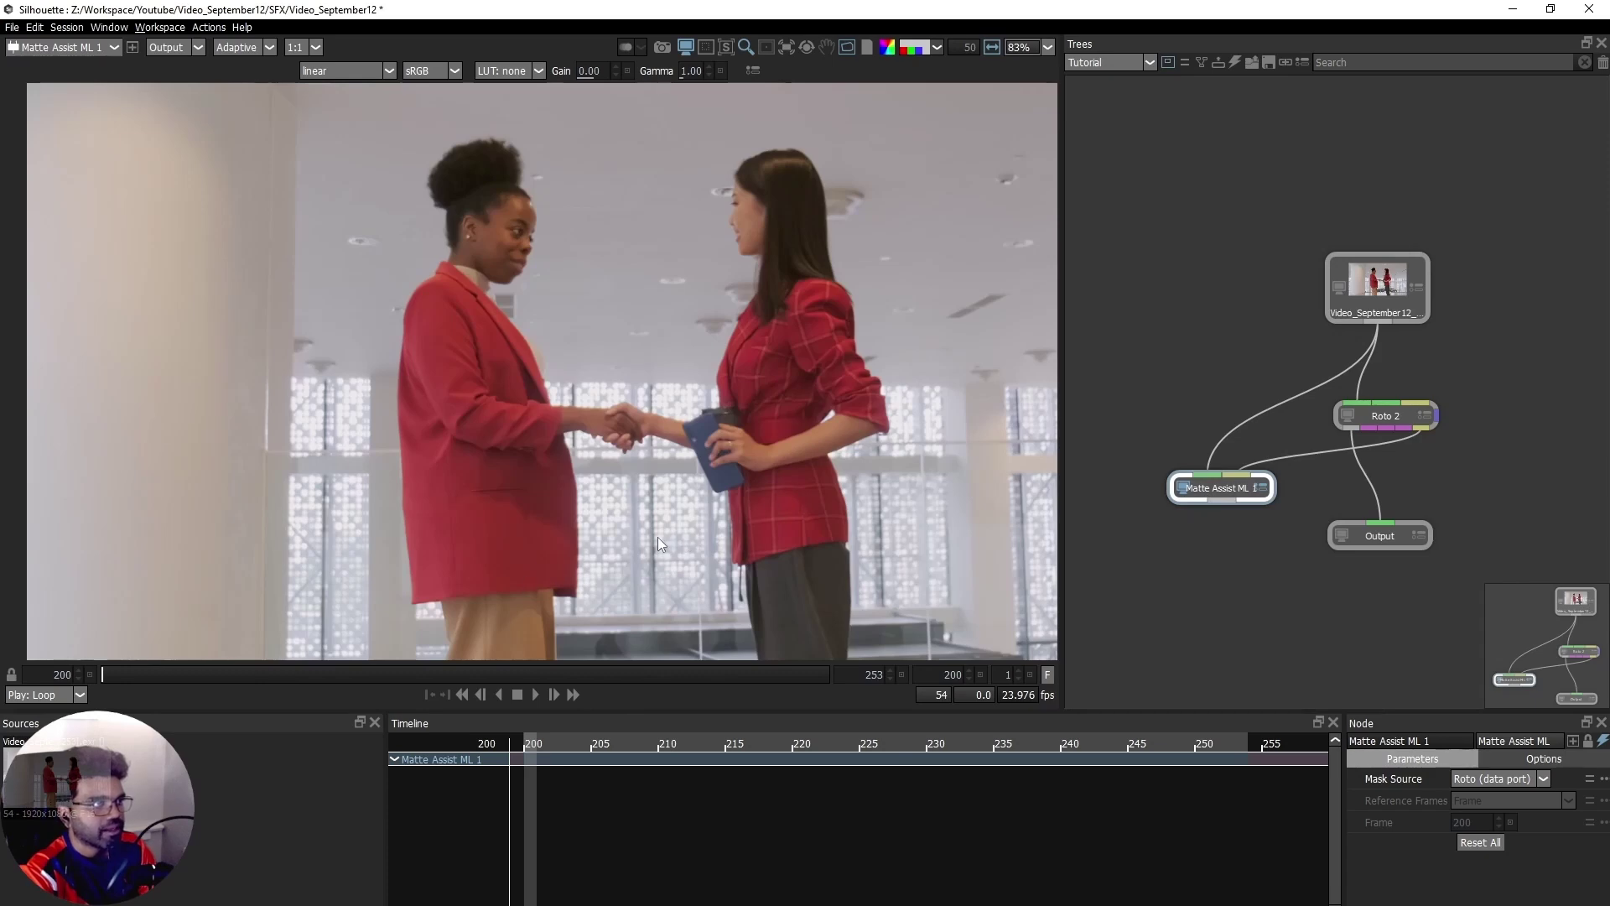
{"action": "key", "text": "a"}
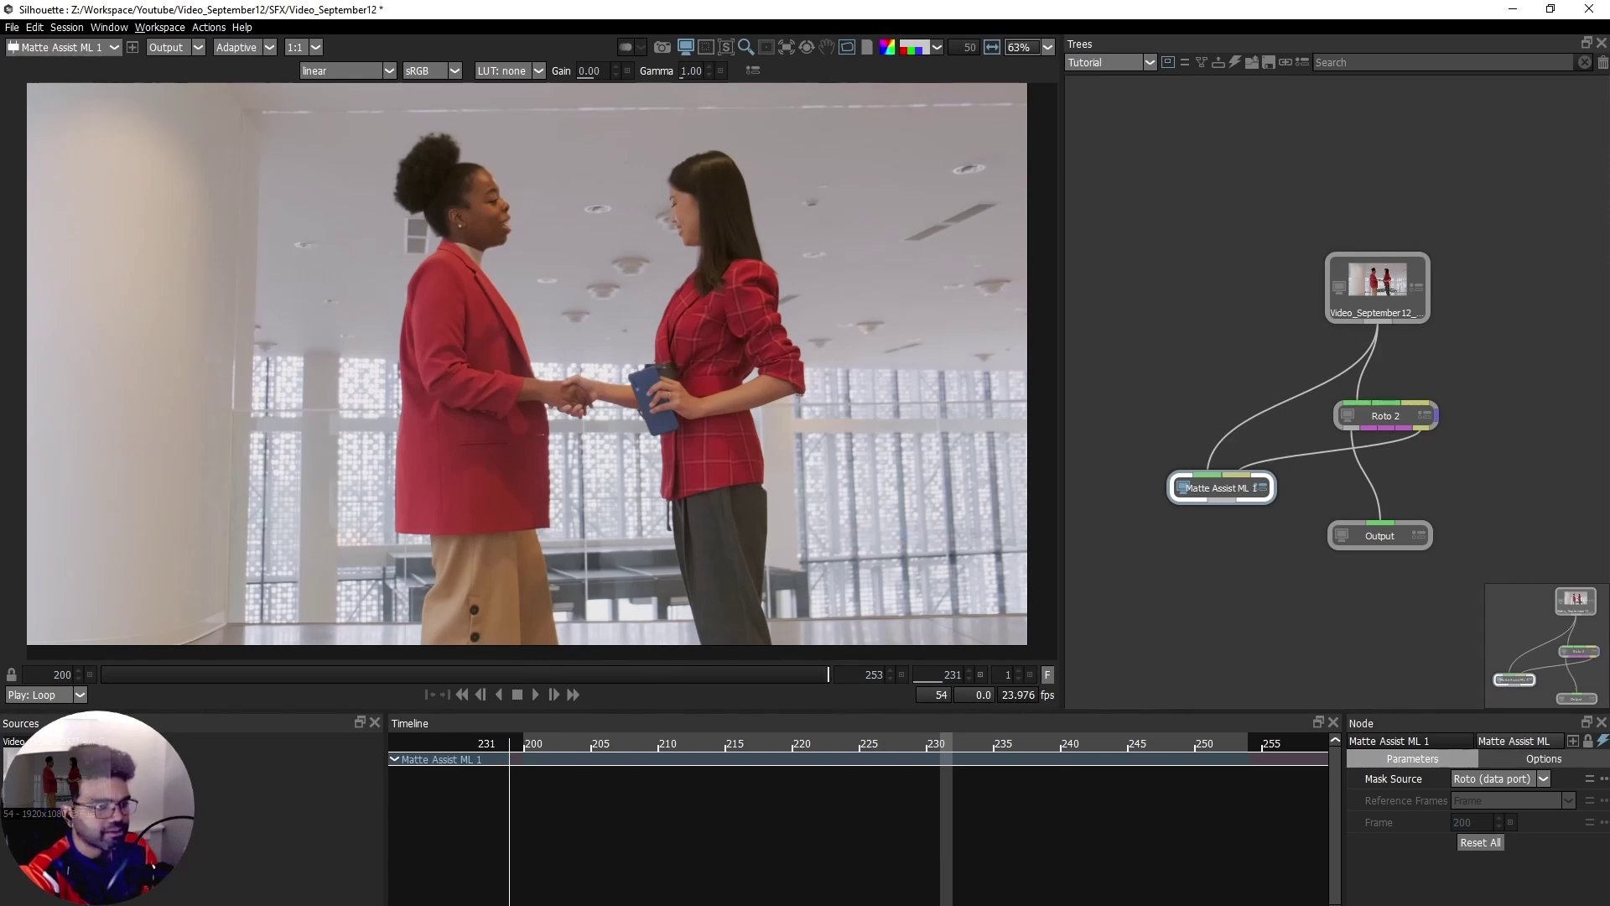
{"action": "key", "text": "a"}
{"action": "key", "text": "a"}
{"action": "key", "text": "a"}
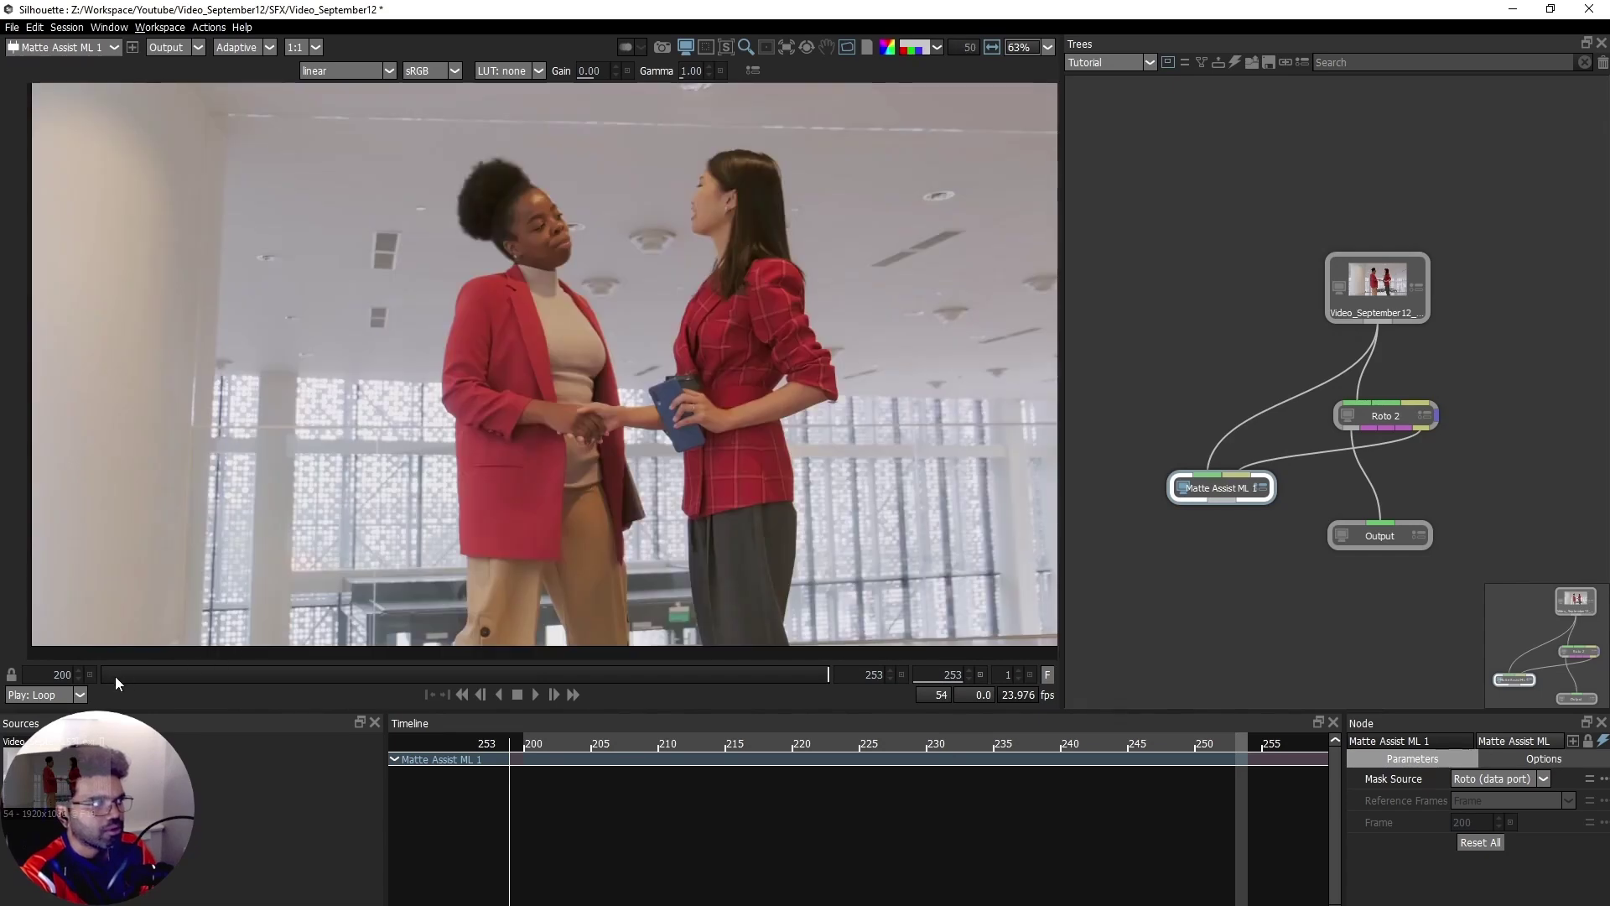
{"action": "left_click", "coordinate": [114, 675]}
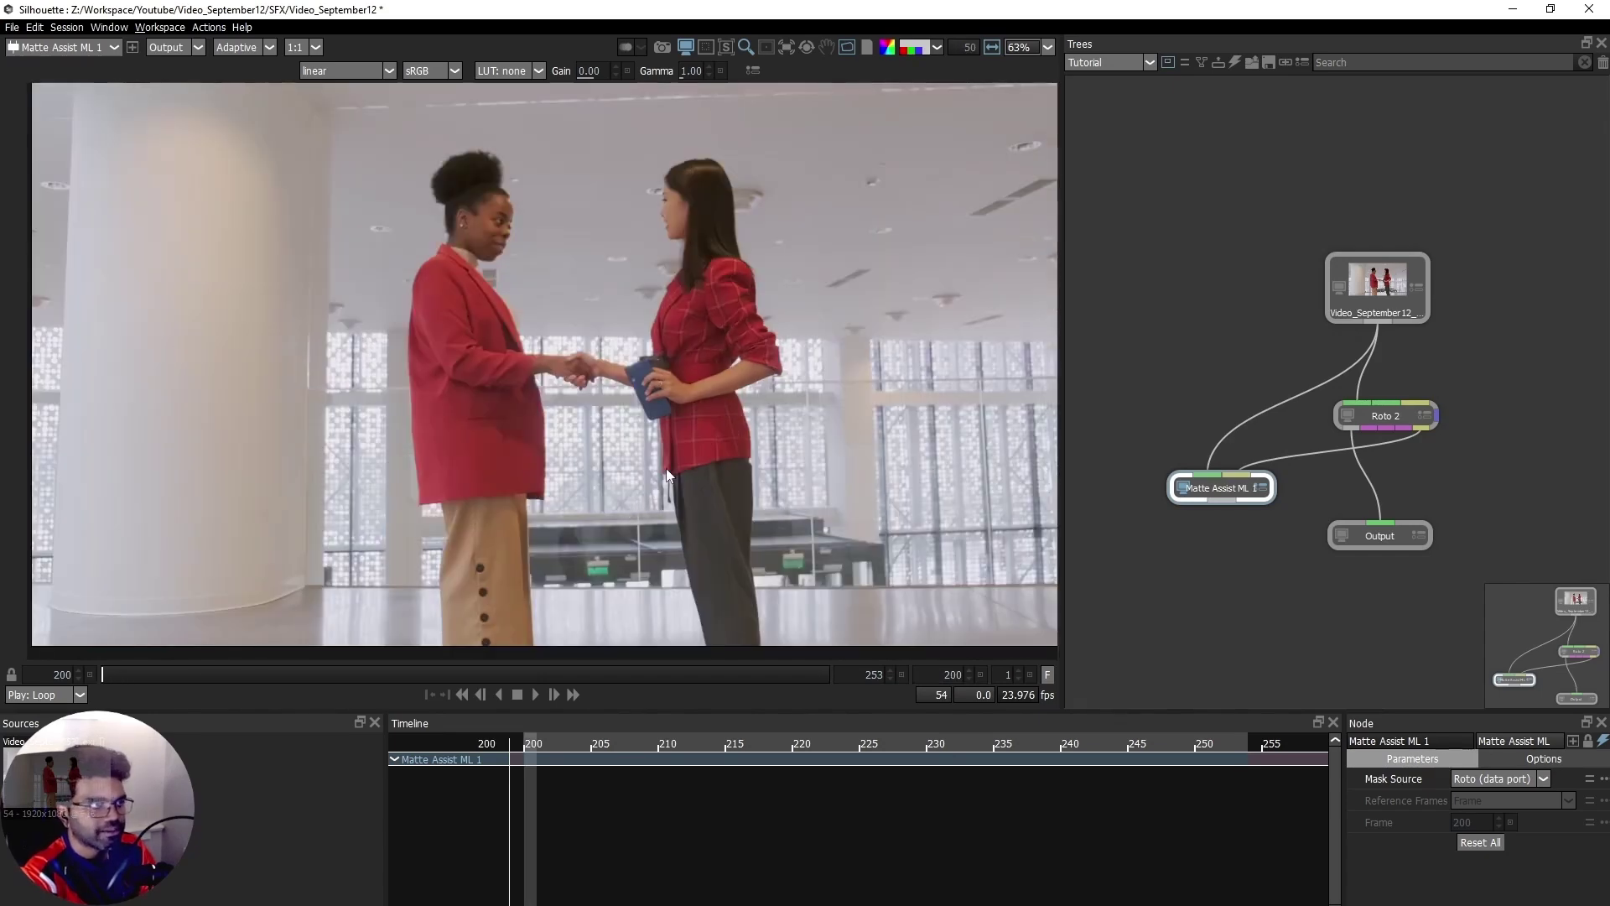
- View the Roto 2 node's alpha on frame 200 and examine its edges around the hair strands, hands and jacket tie
{"action": "double_click", "coordinate": [1385, 415]}
{"action": "key", "text": "a"}
{"action": "scroll", "coordinate": [650, 507], "scroll_direction": "up", "scroll_amount": 3}
{"action": "left_click_drag", "start_coordinate": [539, 273], "coordinate": [571, 476]}
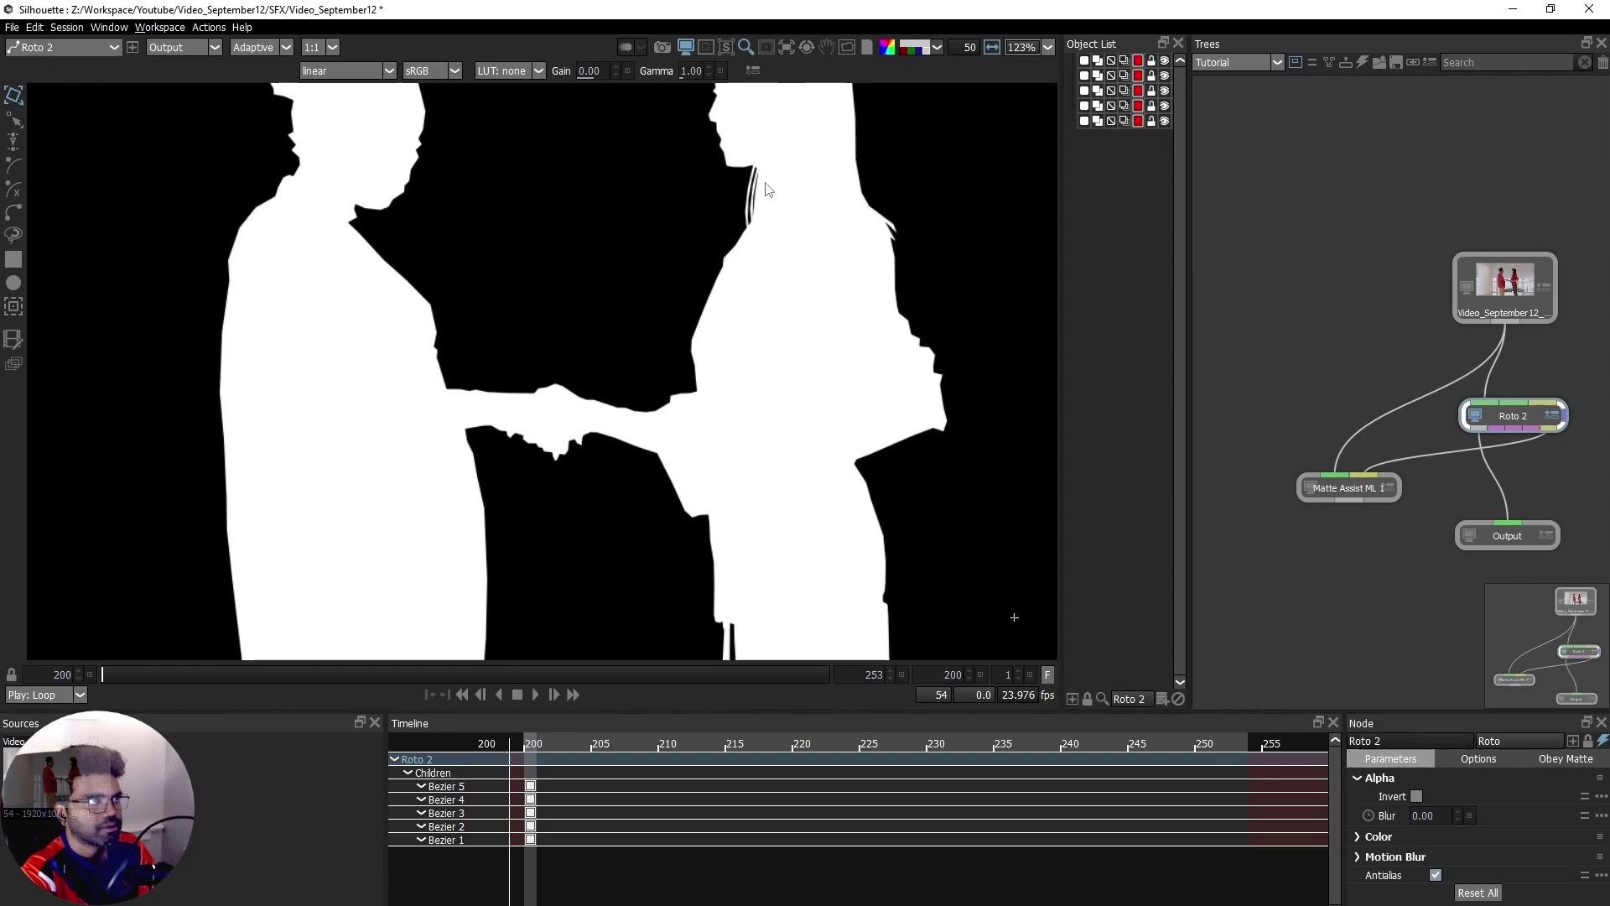
{"action": "scroll", "coordinate": [760, 190], "scroll_direction": "up", "scroll_amount": 3}
{"action": "scroll", "coordinate": [757, 197], "scroll_direction": "down", "scroll_amount": 2}
{"action": "scroll", "coordinate": [753, 211], "scroll_direction": "up", "scroll_amount": 2}
{"action": "left_click_drag", "start_coordinate": [745, 393], "coordinate": [744, 190]}
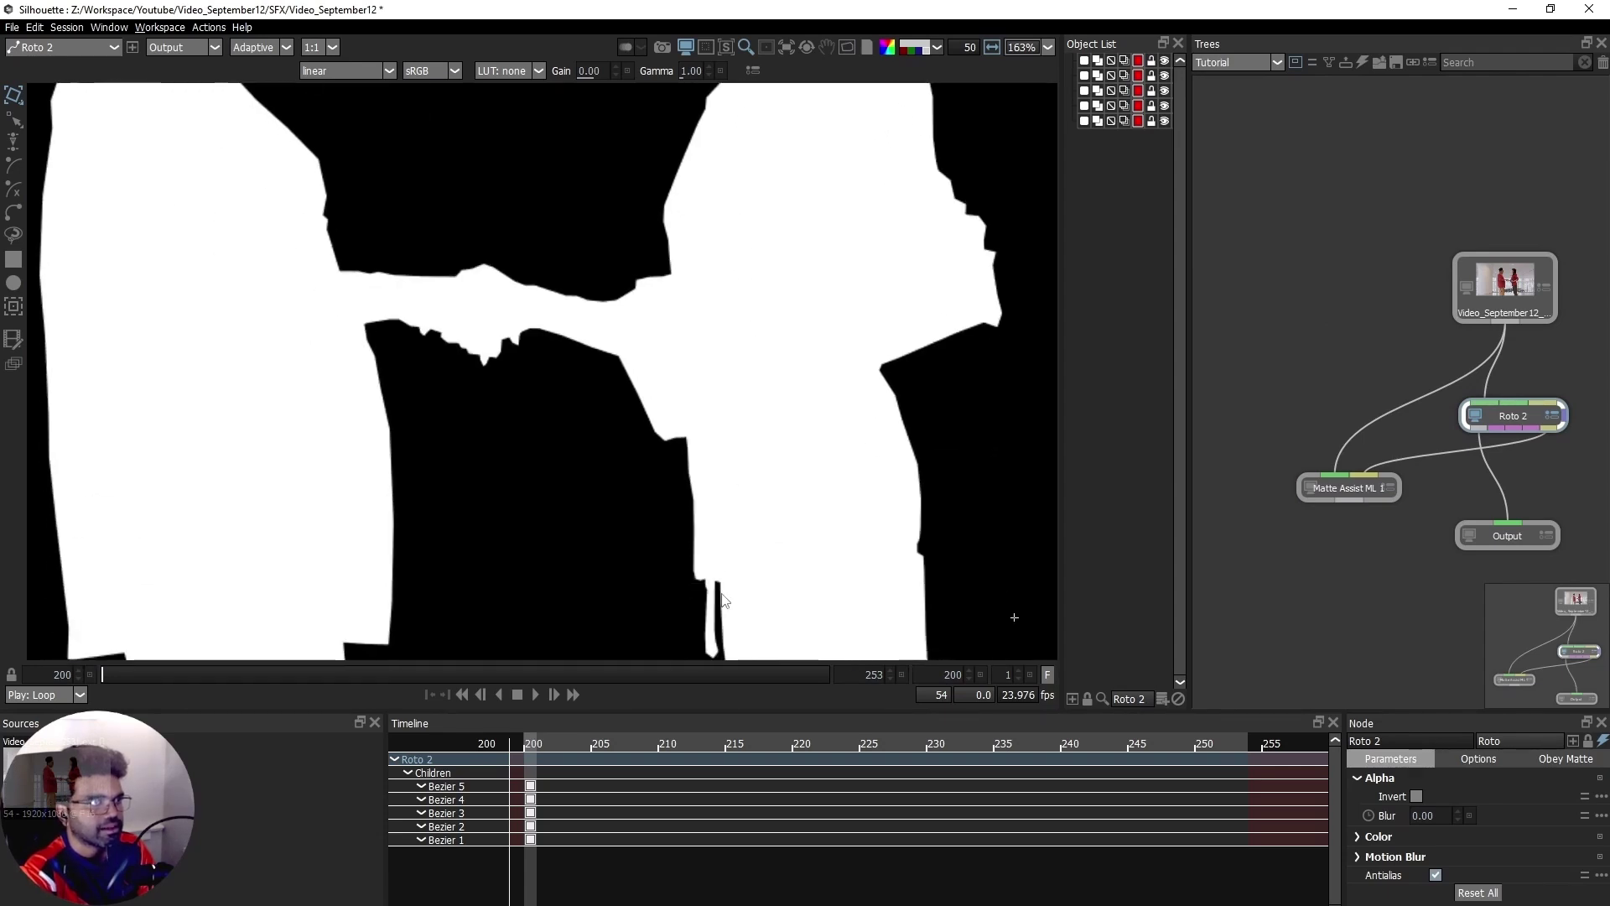
{"action": "left_click_drag", "start_coordinate": [728, 629], "coordinate": [699, 508]}
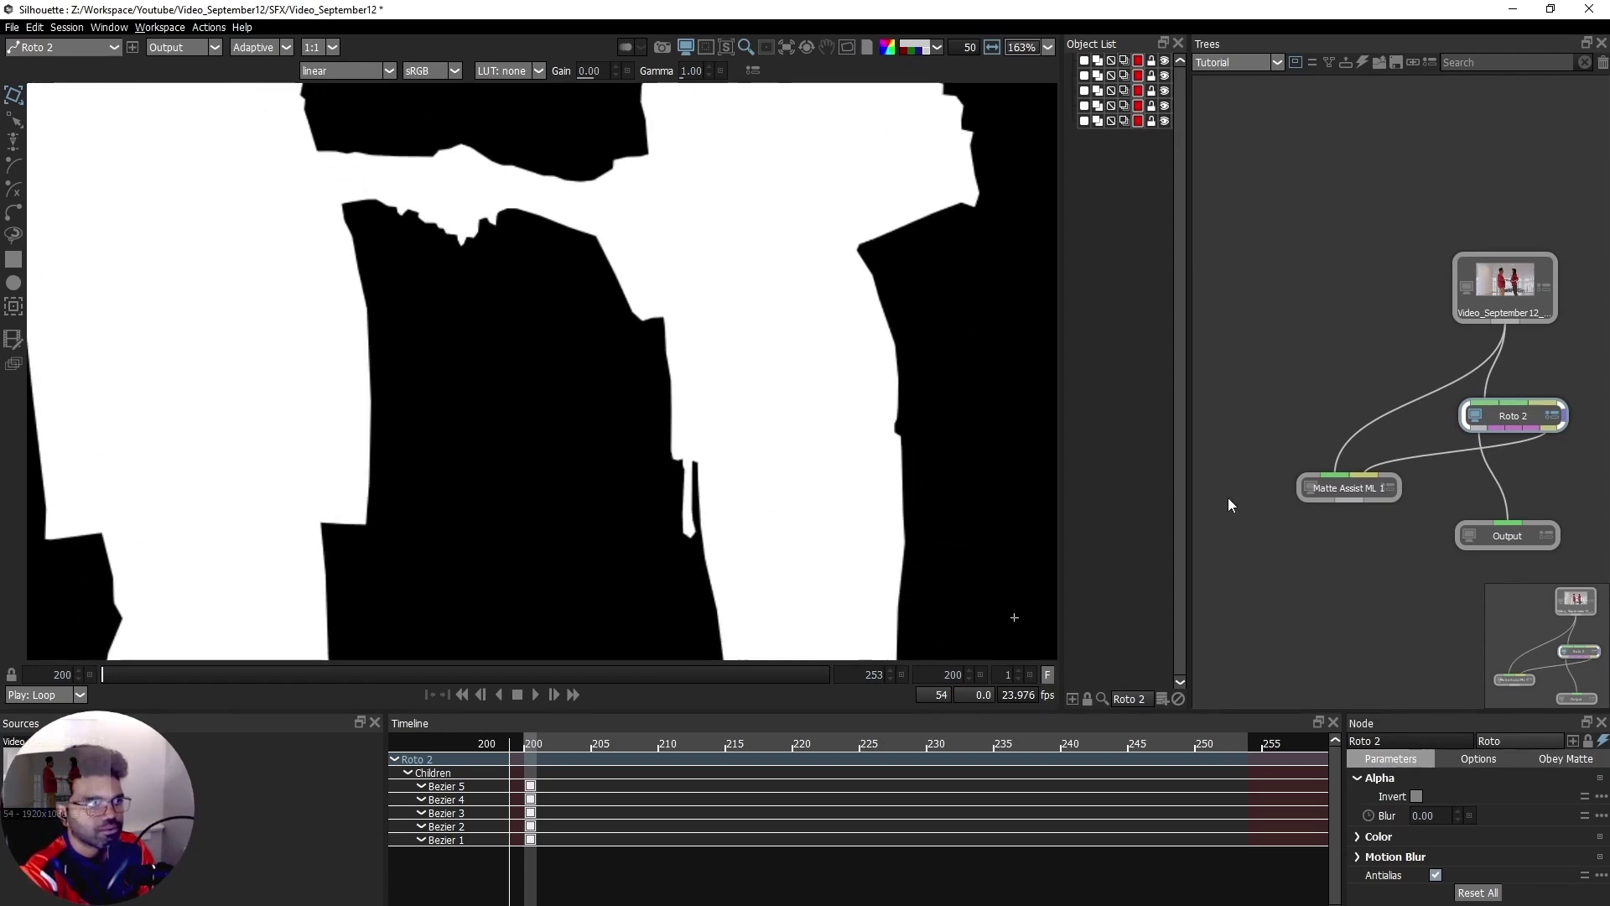
- Examine the Matte Assist ML matte's edges on frame 200 as alpha and overlay, and view its alpha on frame 253
{"action": "left_click", "coordinate": [1340, 488]}
{"action": "left_click_drag", "start_coordinate": [772, 535], "coordinate": [787, 503]}
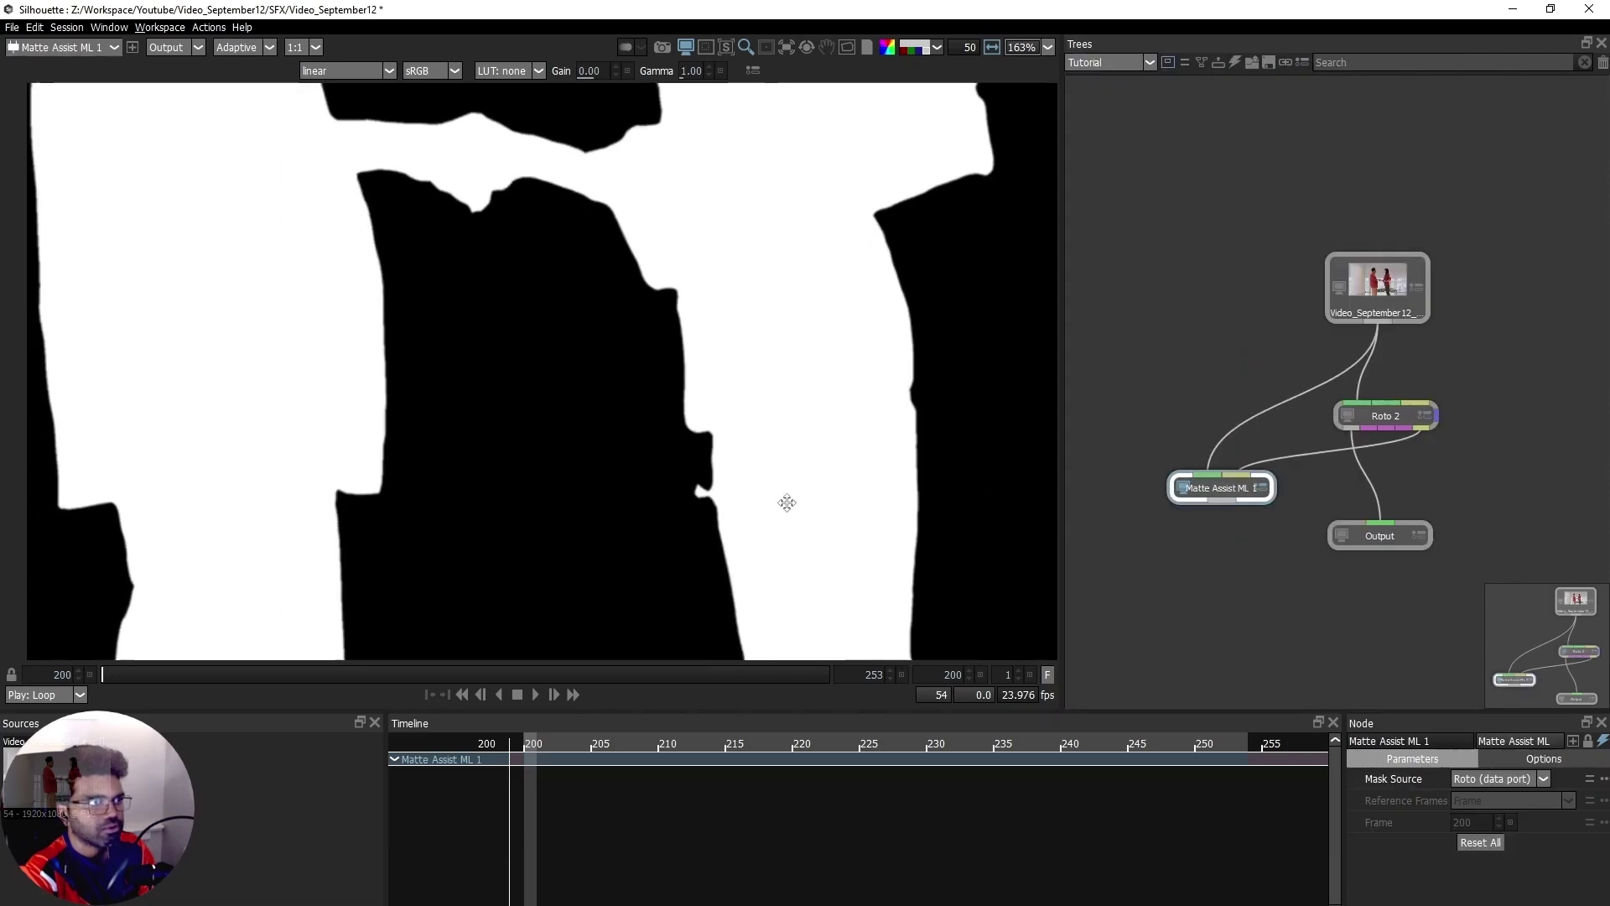
{"action": "key", "text": "a"}
{"action": "key", "text": "shift+a"}
{"action": "scroll", "coordinate": [709, 482], "scroll_direction": "up", "scroll_amount": 4}
{"action": "scroll", "coordinate": [711, 482], "scroll_direction": "down", "scroll_amount": 3}
{"action": "left_click_drag", "start_coordinate": [732, 372], "coordinate": [692, 638]}
{"action": "left_click_drag", "start_coordinate": [717, 168], "coordinate": [652, 408]}
{"action": "scroll", "coordinate": [671, 386], "scroll_direction": "down", "scroll_amount": 4}
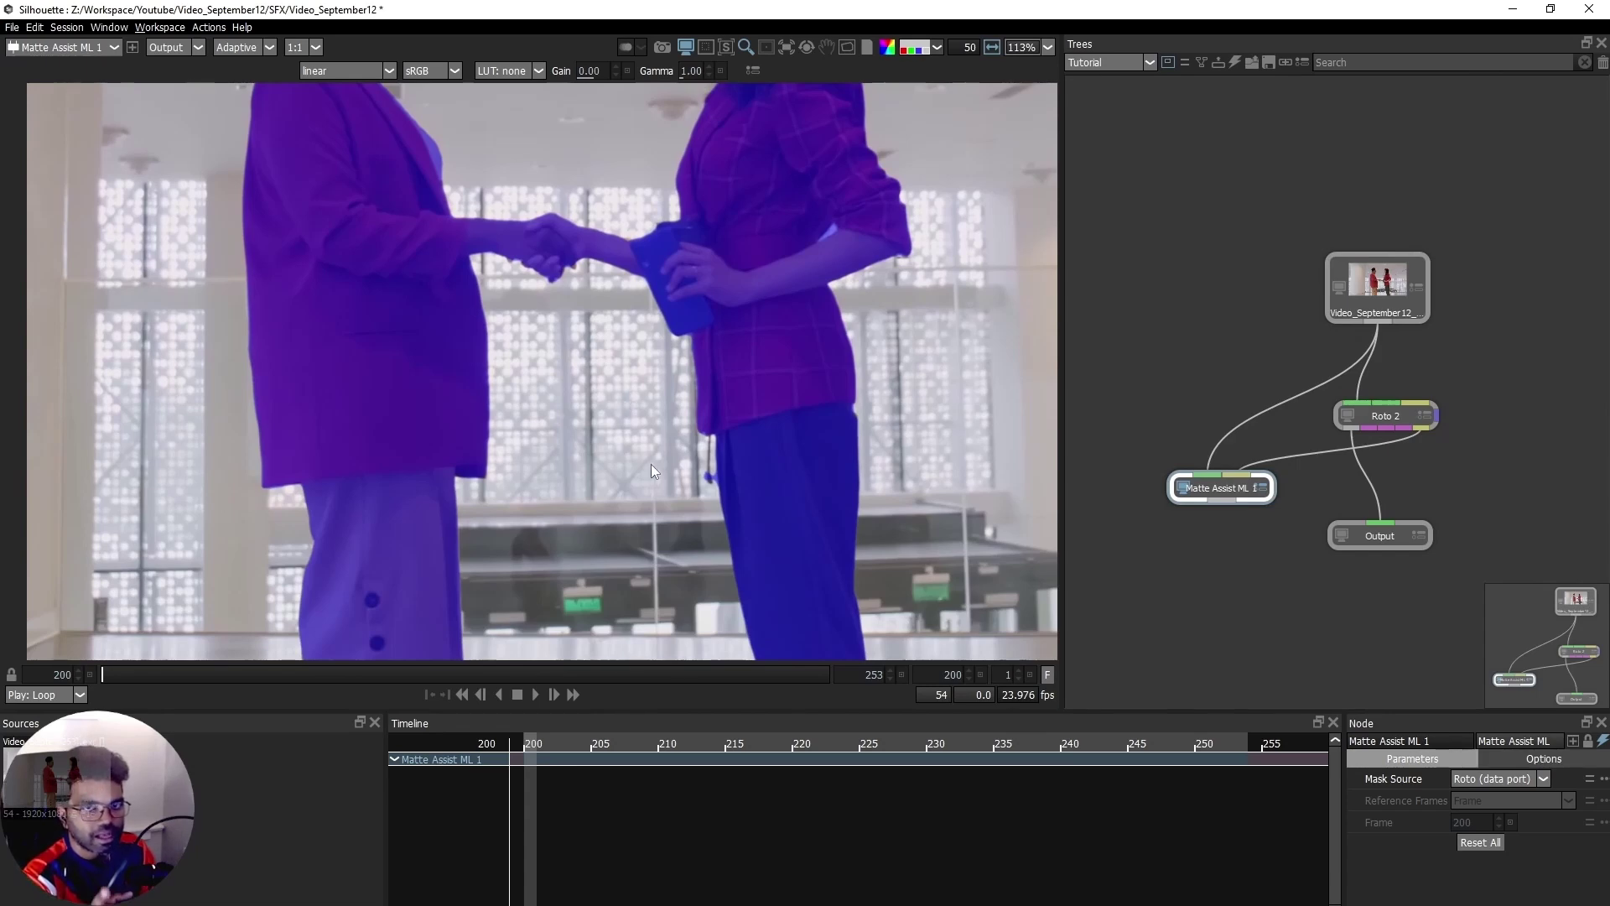
{"action": "key", "text": "a"}
{"action": "left_click", "coordinate": [827, 674]}
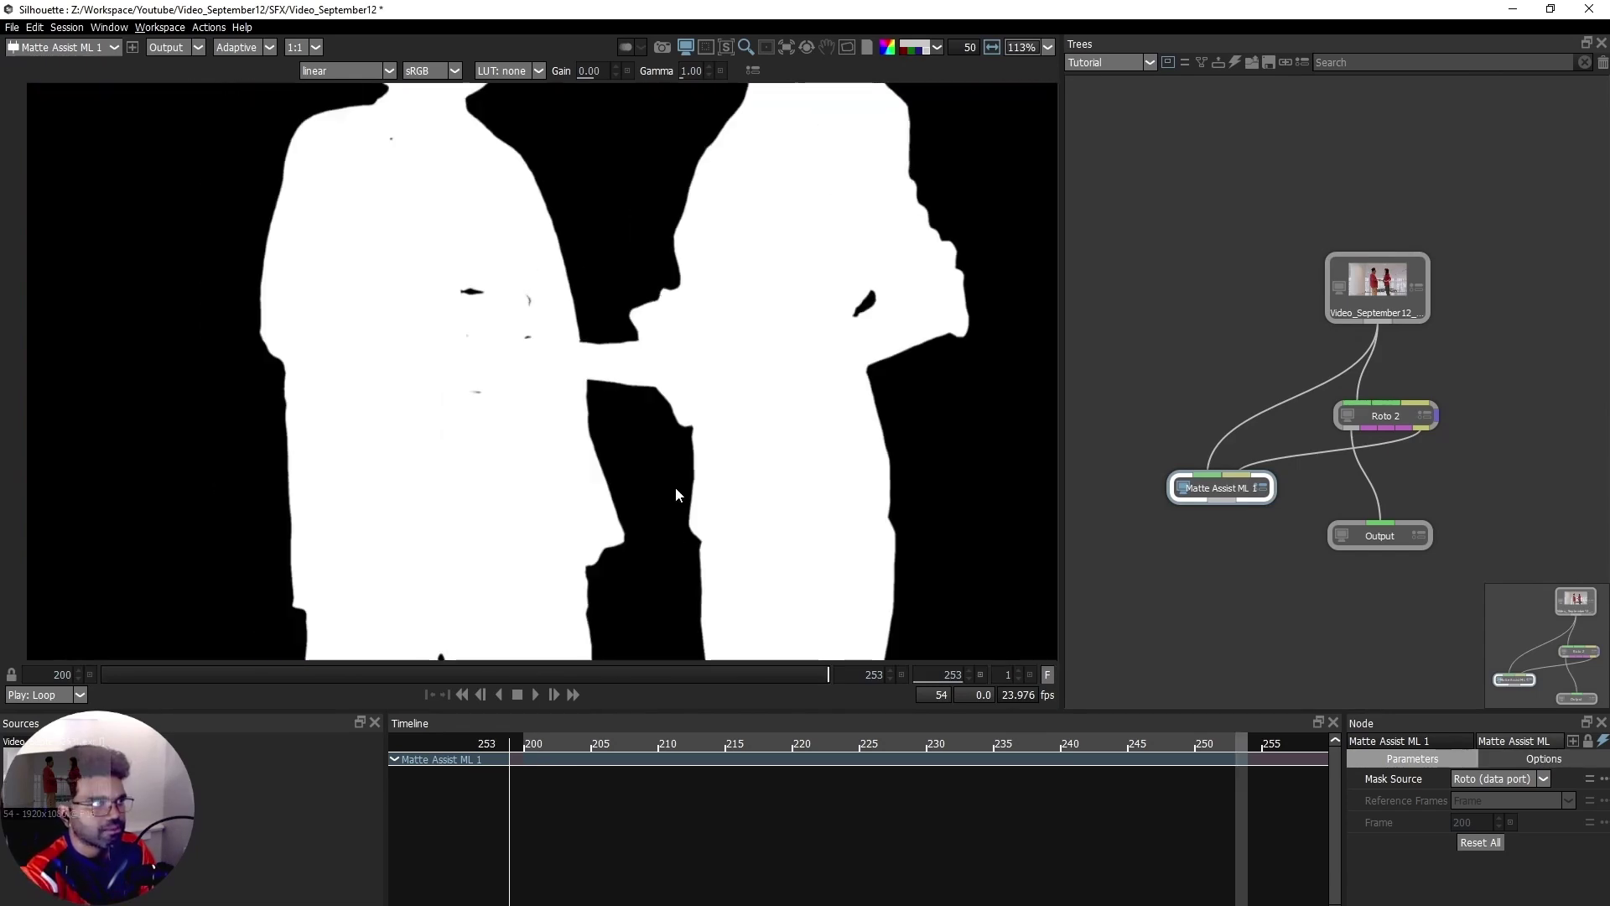
- Examine the Matte Assist ML matte on frame 253 as alpha and colour overlay, comparing it with the plain footage
{"action": "key", "text": "a"}
{"action": "key", "text": "a"}
{"action": "scroll", "coordinate": [479, 250], "scroll_direction": "up", "scroll_amount": 2}
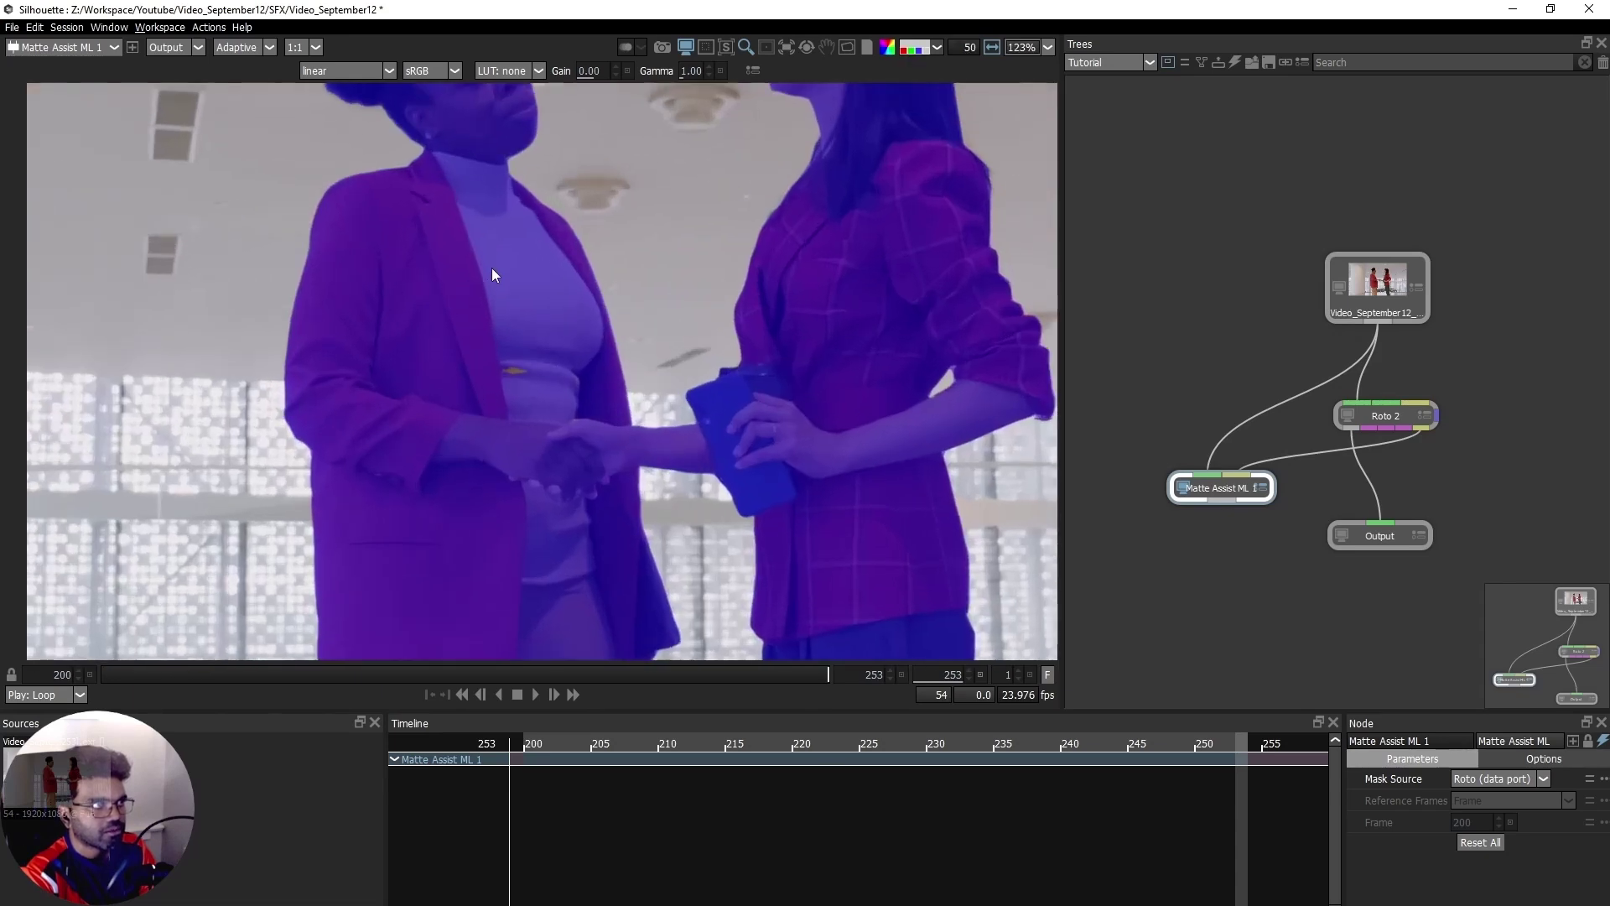
{"action": "key", "text": "a"}
{"action": "key", "text": "a"}
{"action": "scroll", "coordinate": [531, 307], "scroll_direction": "down", "scroll_amount": 2}
{"action": "left_click_drag", "start_coordinate": [586, 554], "coordinate": [602, 451]}
{"action": "key", "text": "a"}
{"action": "key", "text": "a"}
{"action": "scroll", "coordinate": [554, 558], "scroll_direction": "down", "scroll_amount": 2}
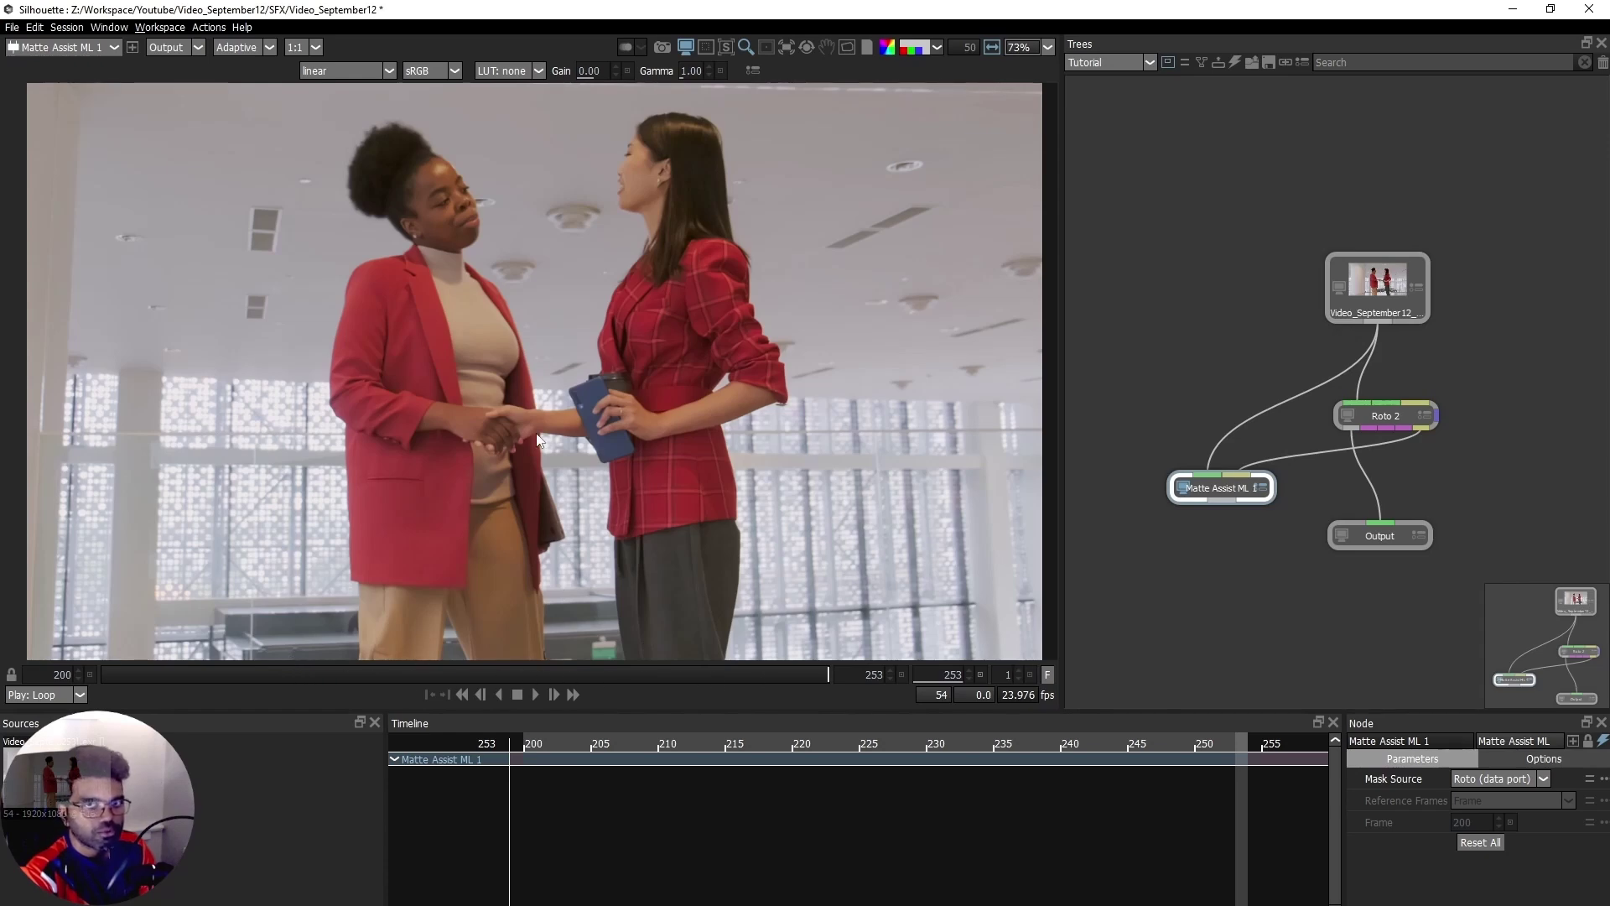
{"action": "left_click_drag", "start_coordinate": [603, 548], "coordinate": [563, 542]}
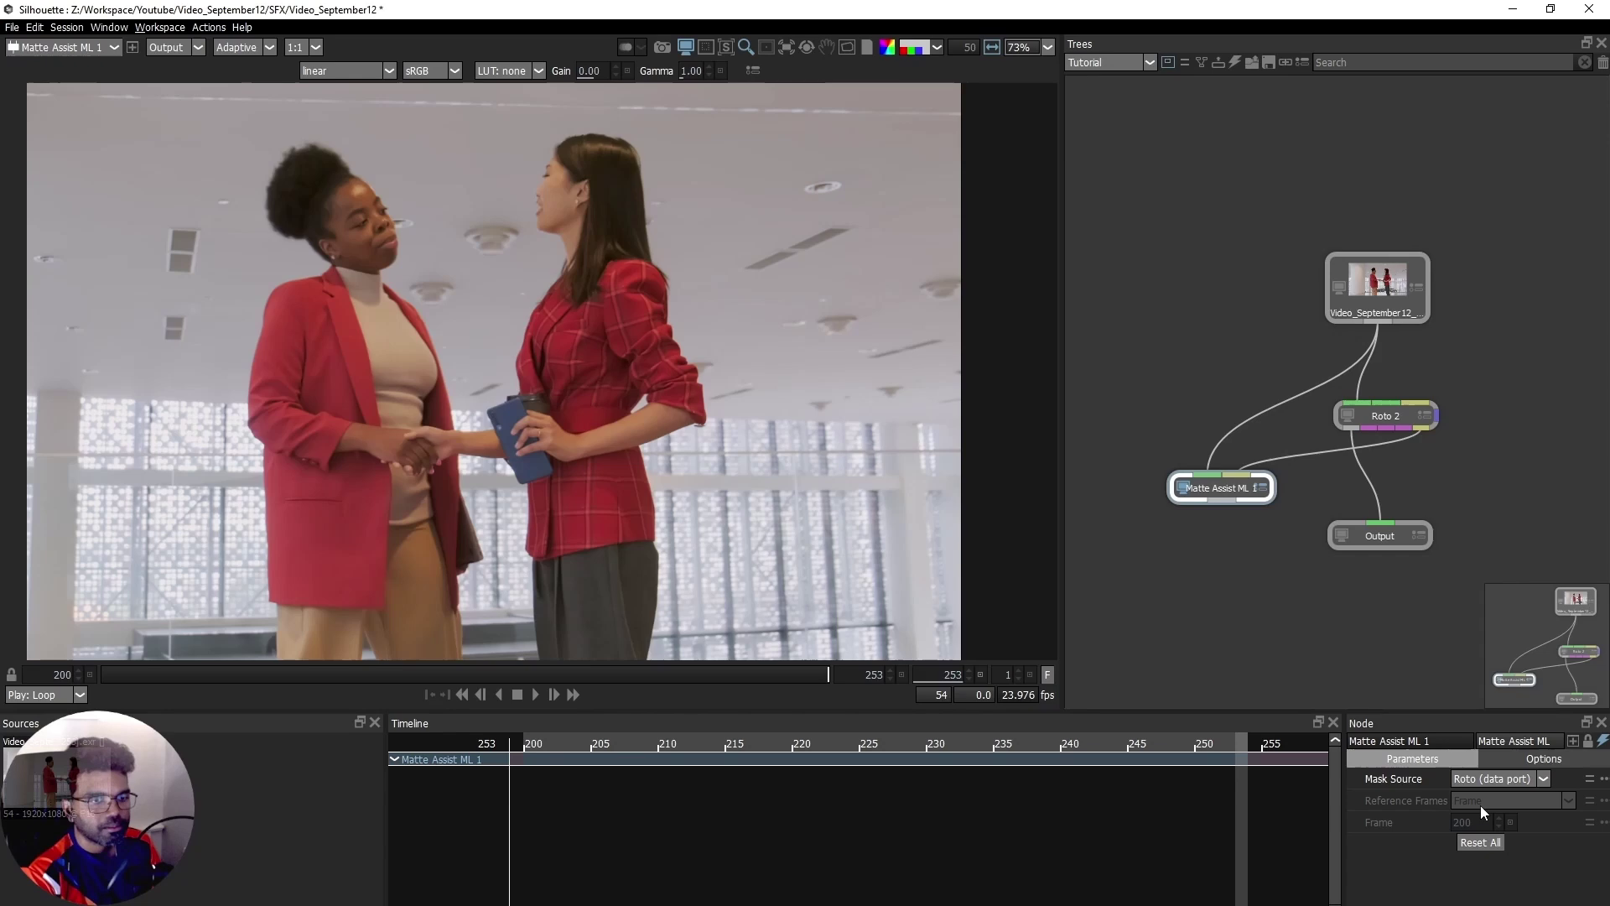
- Move the Output node lower in the tree and invert the matte overlay so it tints the background
{"action": "left_click_drag", "start_coordinate": [1379, 535], "coordinate": [1353, 589]}
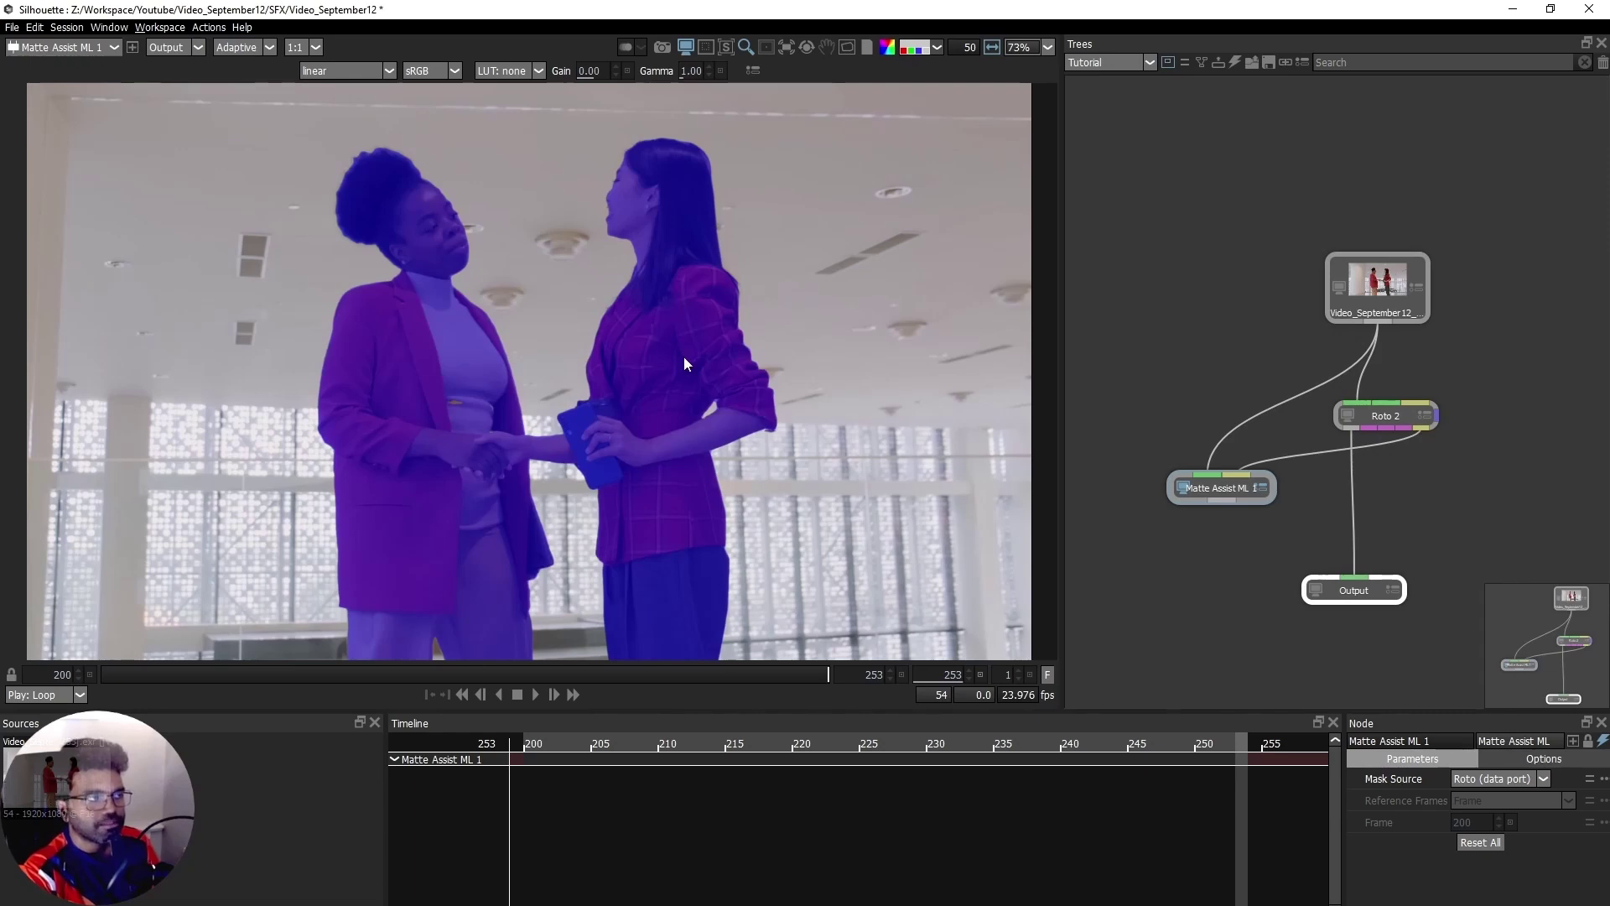
{"action": "left_click", "coordinate": [939, 47]}
{"action": "left_click", "coordinate": [1010, 58]}
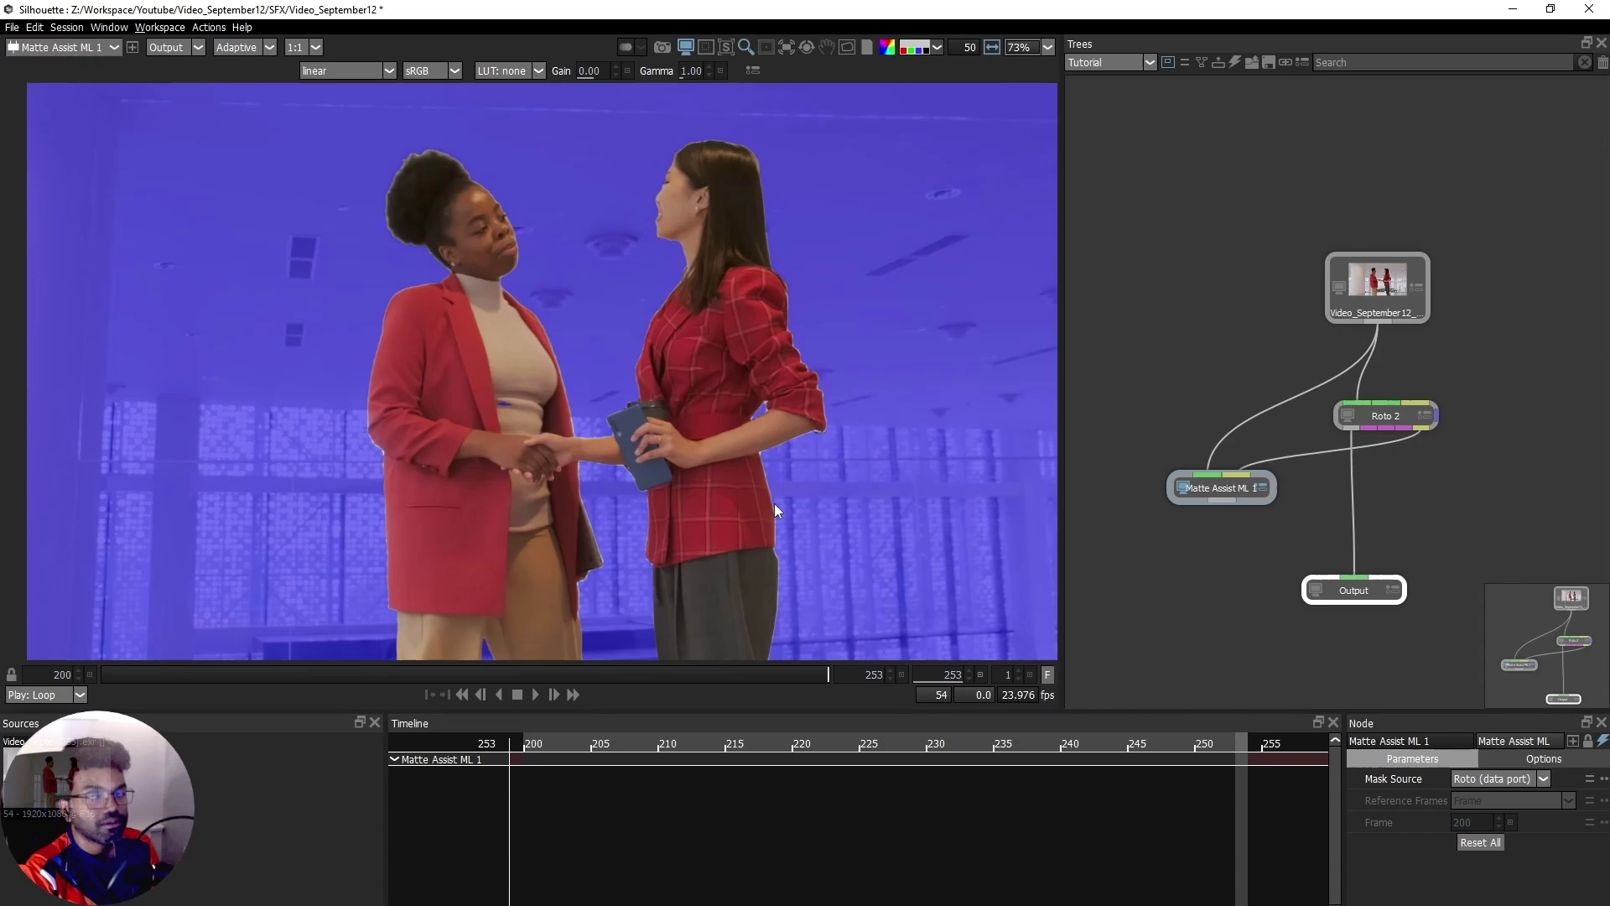
{"action": "scroll", "coordinate": [621, 485], "scroll_direction": "down", "scroll_amount": 2}
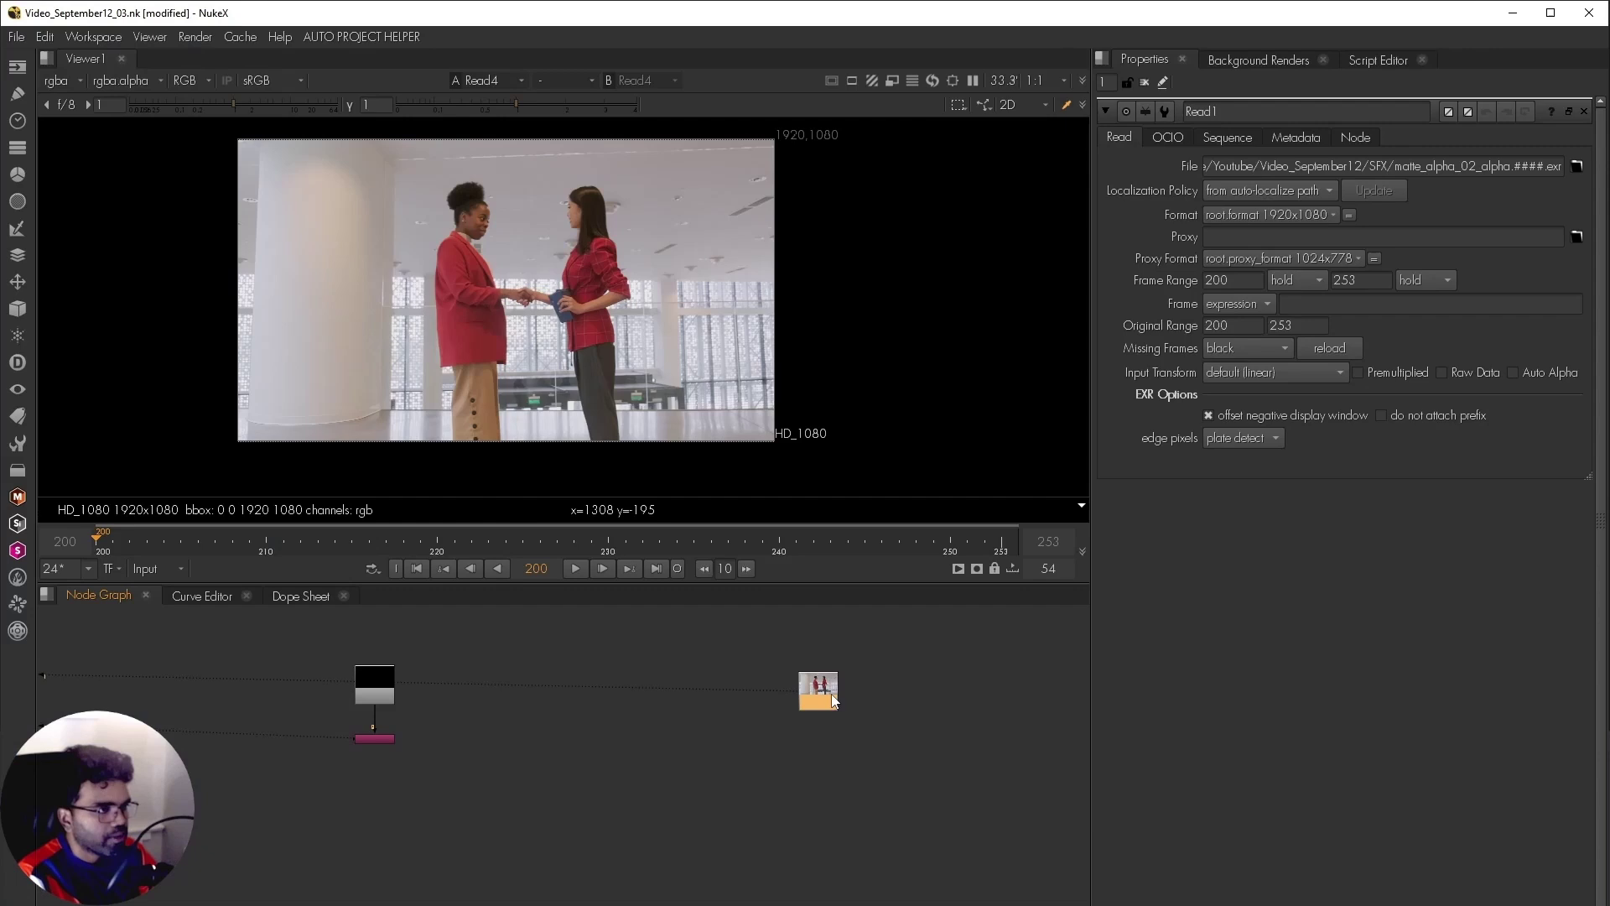
- Switch to NukeX, inspect the rendered matte's Read node and its Shuffle node's channel routing, and view the Shuffle output
{"action": "key", "text": "2"}
{"action": "left_click", "coordinate": [385, 705]}
{"action": "double_click", "coordinate": [375, 684]}
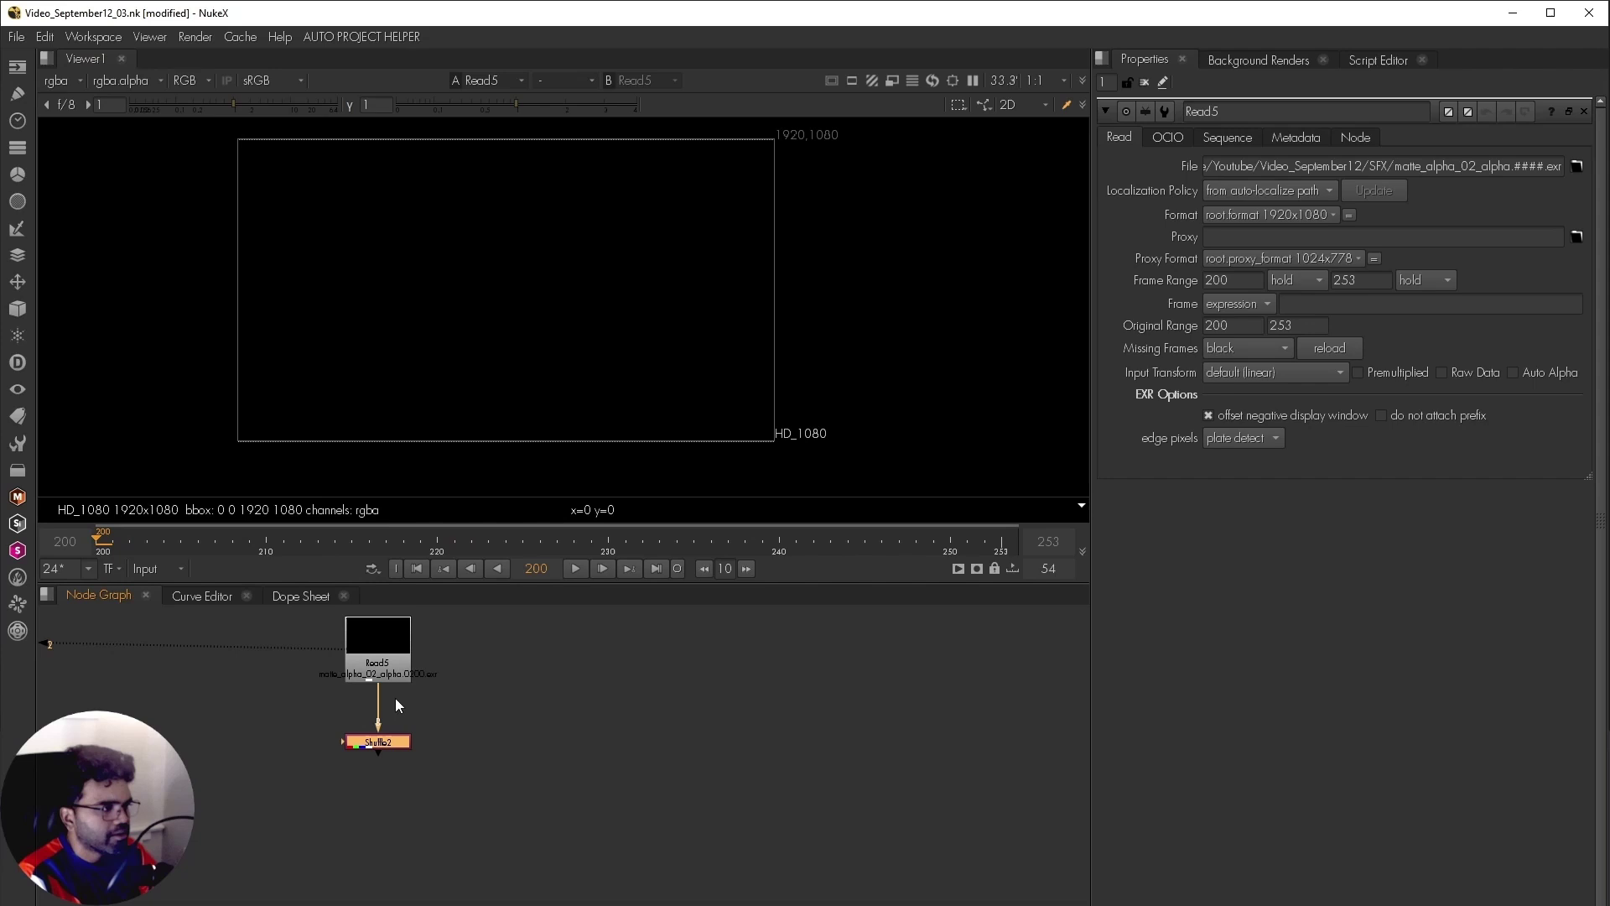
{"action": "double_click", "coordinate": [396, 746]}
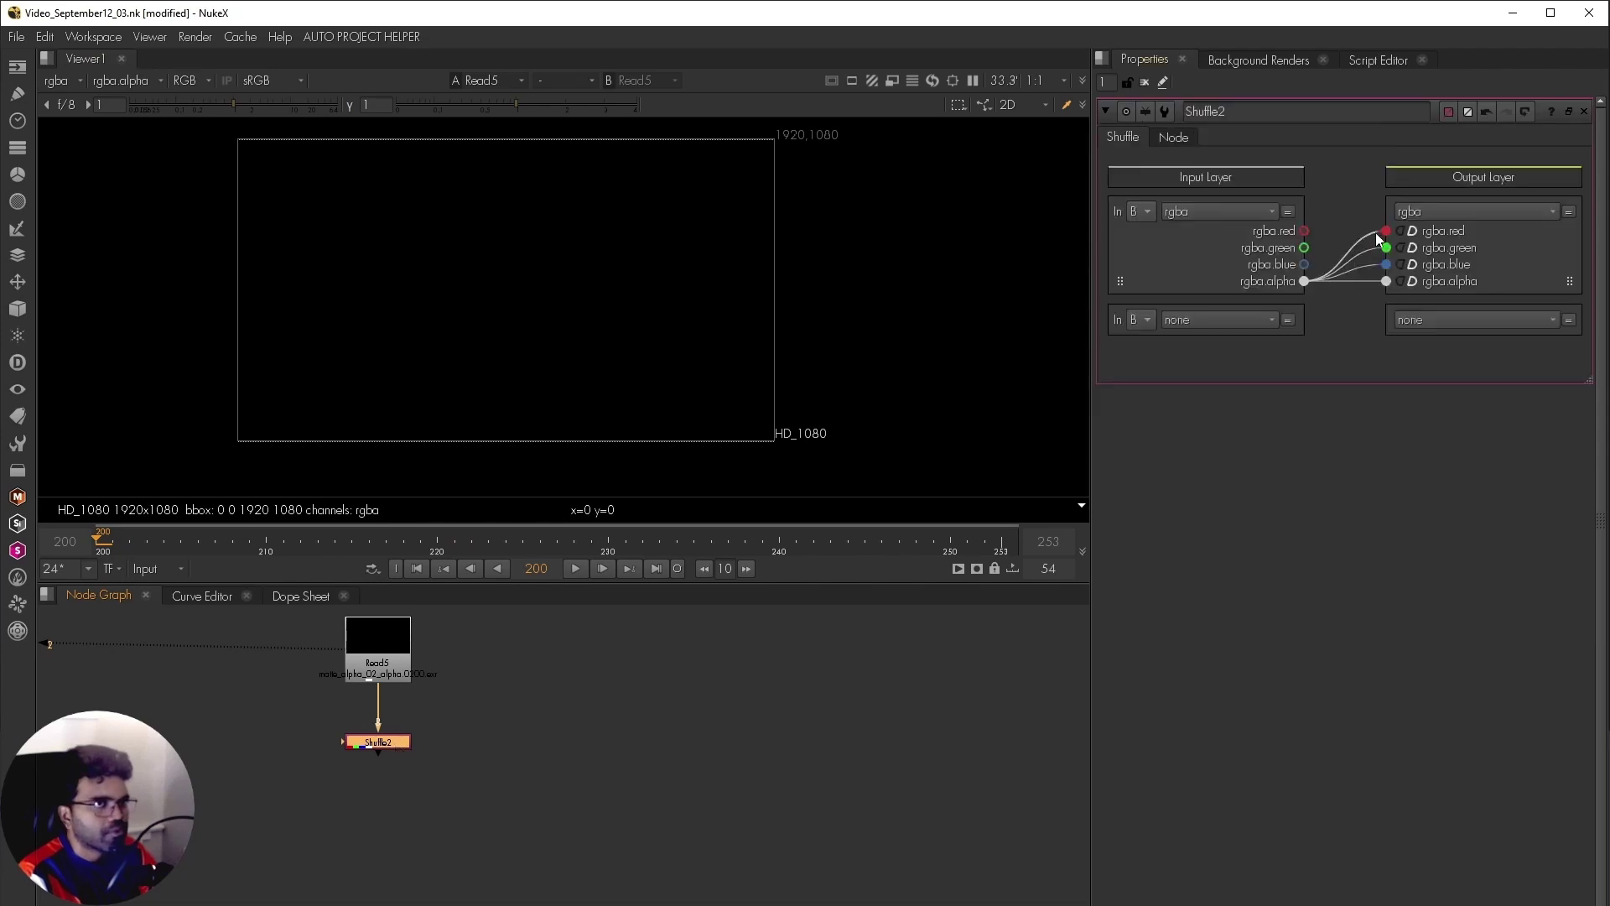
{"action": "left_click", "coordinate": [449, 680]}
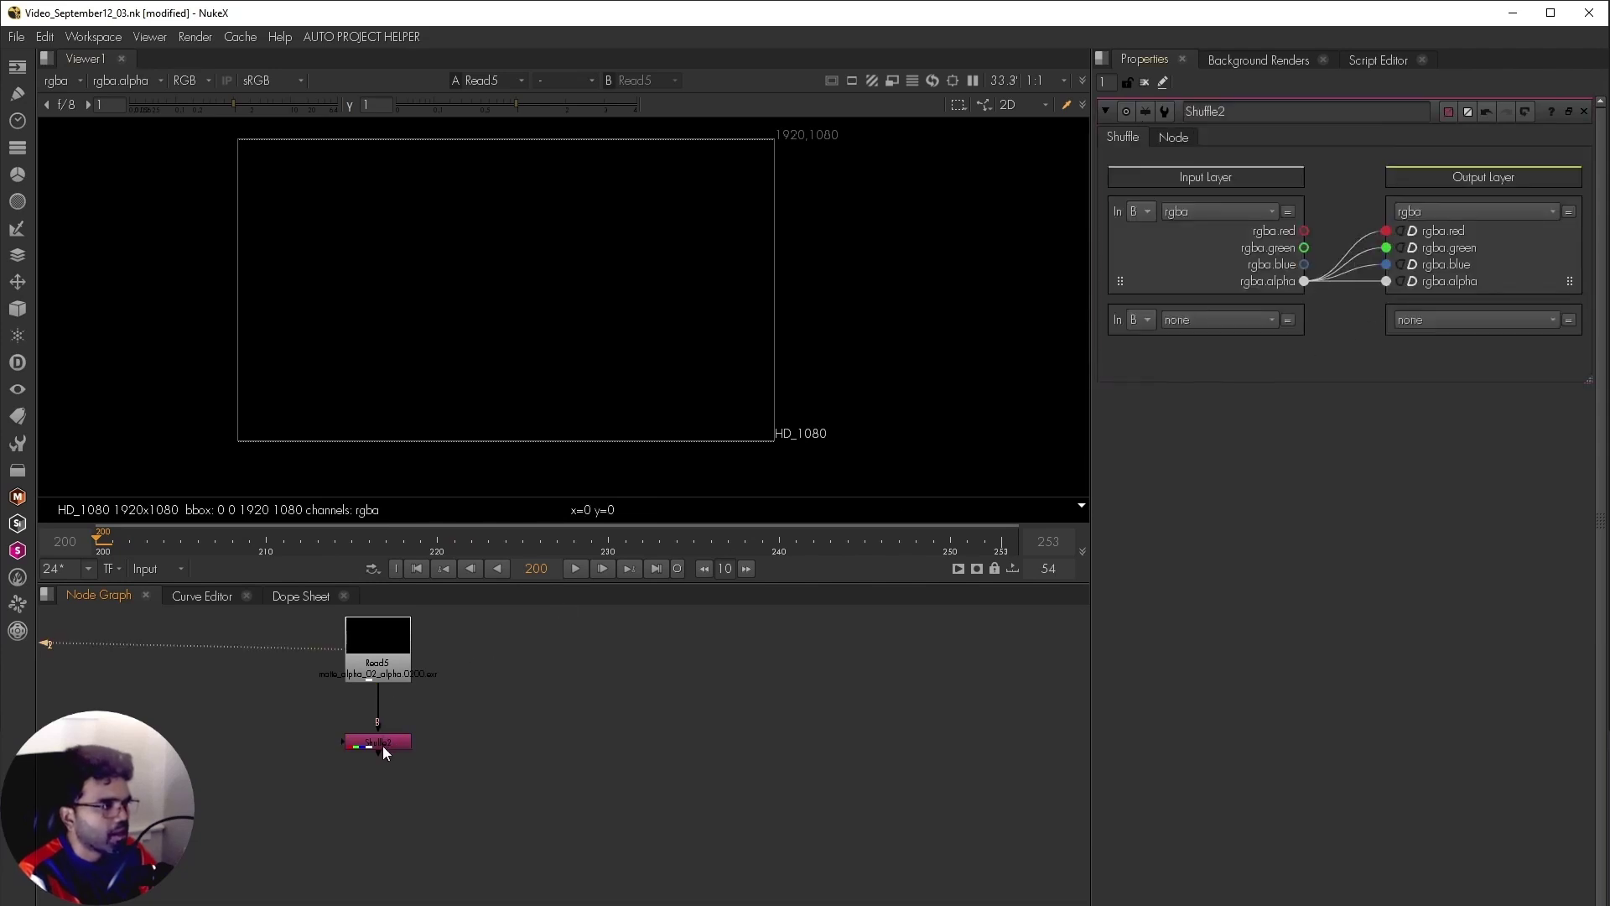
{"action": "left_click", "coordinate": [384, 747]}
{"action": "key", "text": "1"}
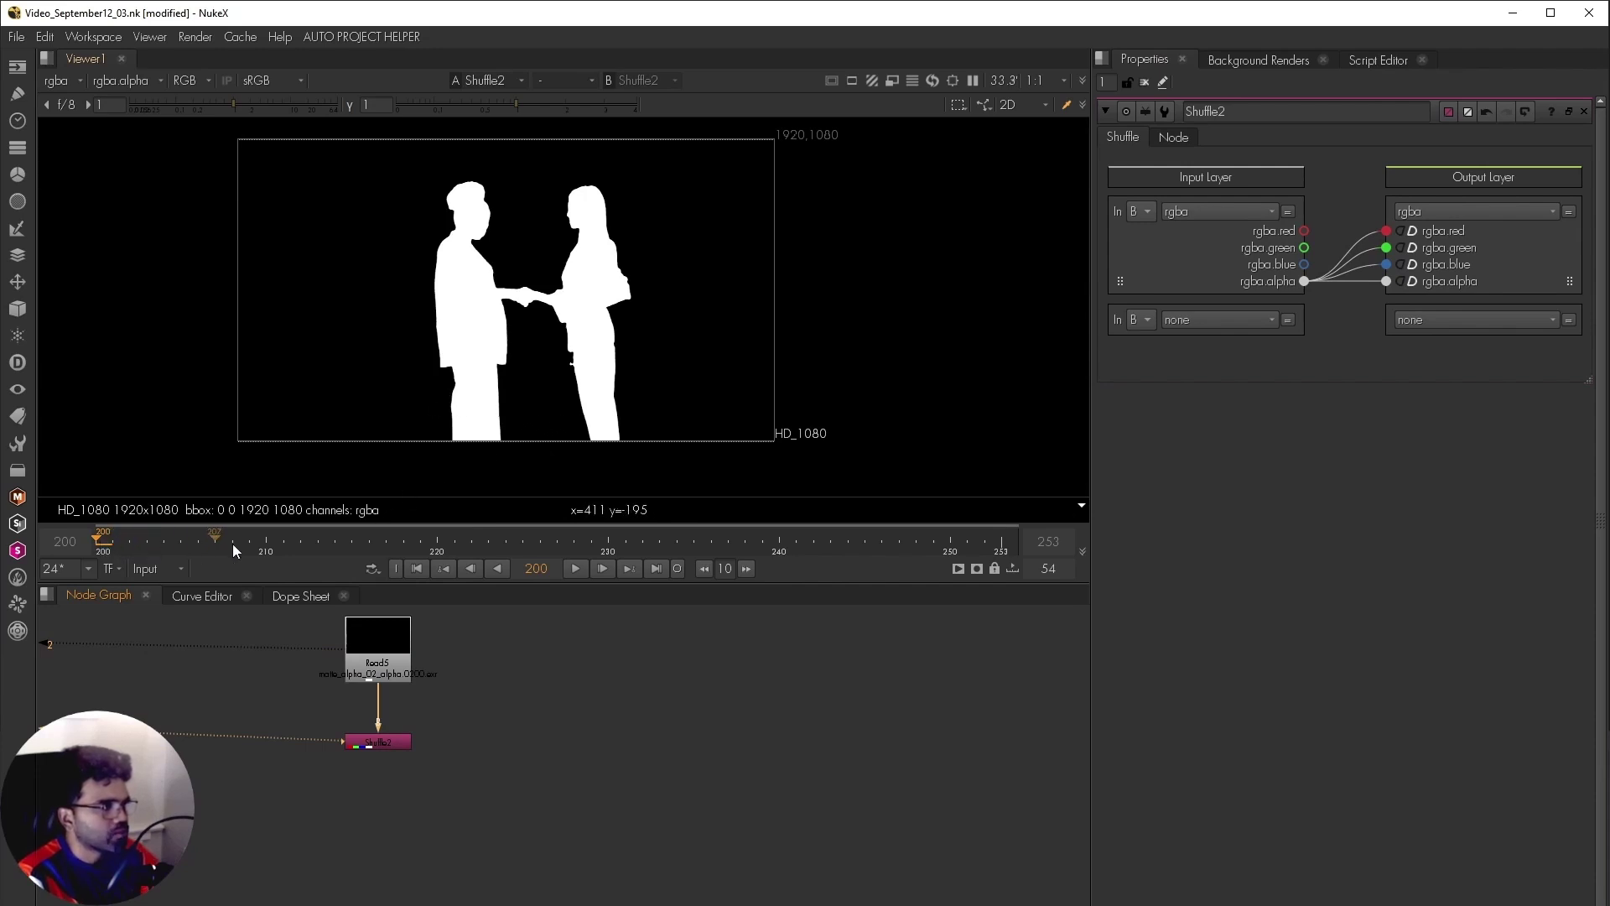
- Scrub the shuffled matte through frames 213 and 227 to frame 253
{"action": "left_click_drag", "start_coordinate": [233, 544], "coordinate": [318, 543]}
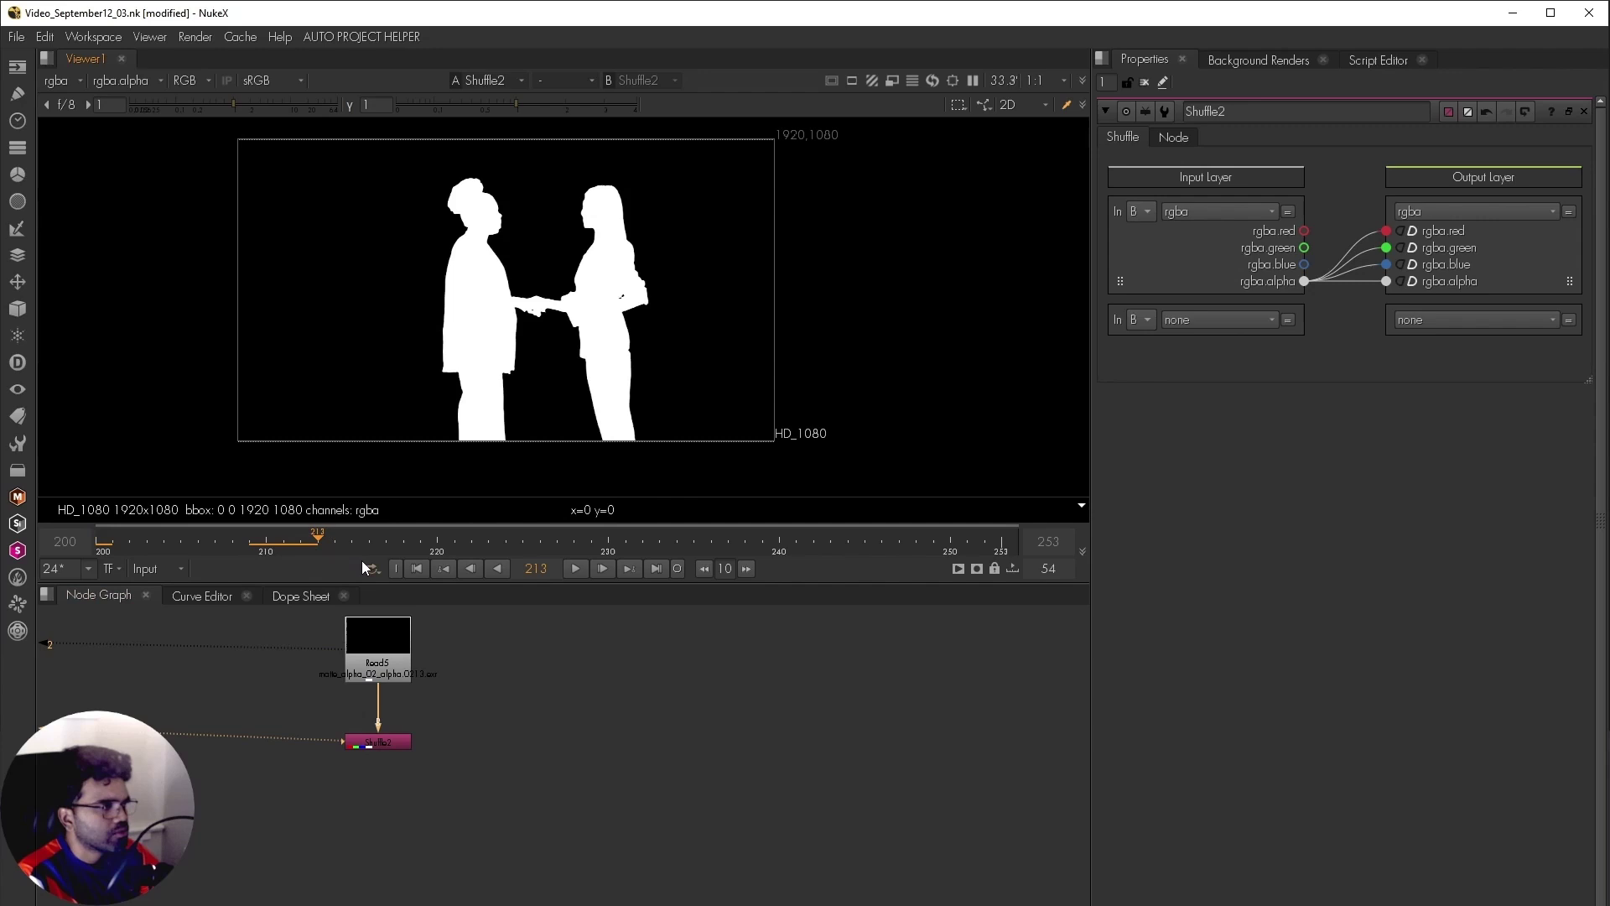
{"action": "left_click_drag", "start_coordinate": [540, 545], "coordinate": [686, 554]}
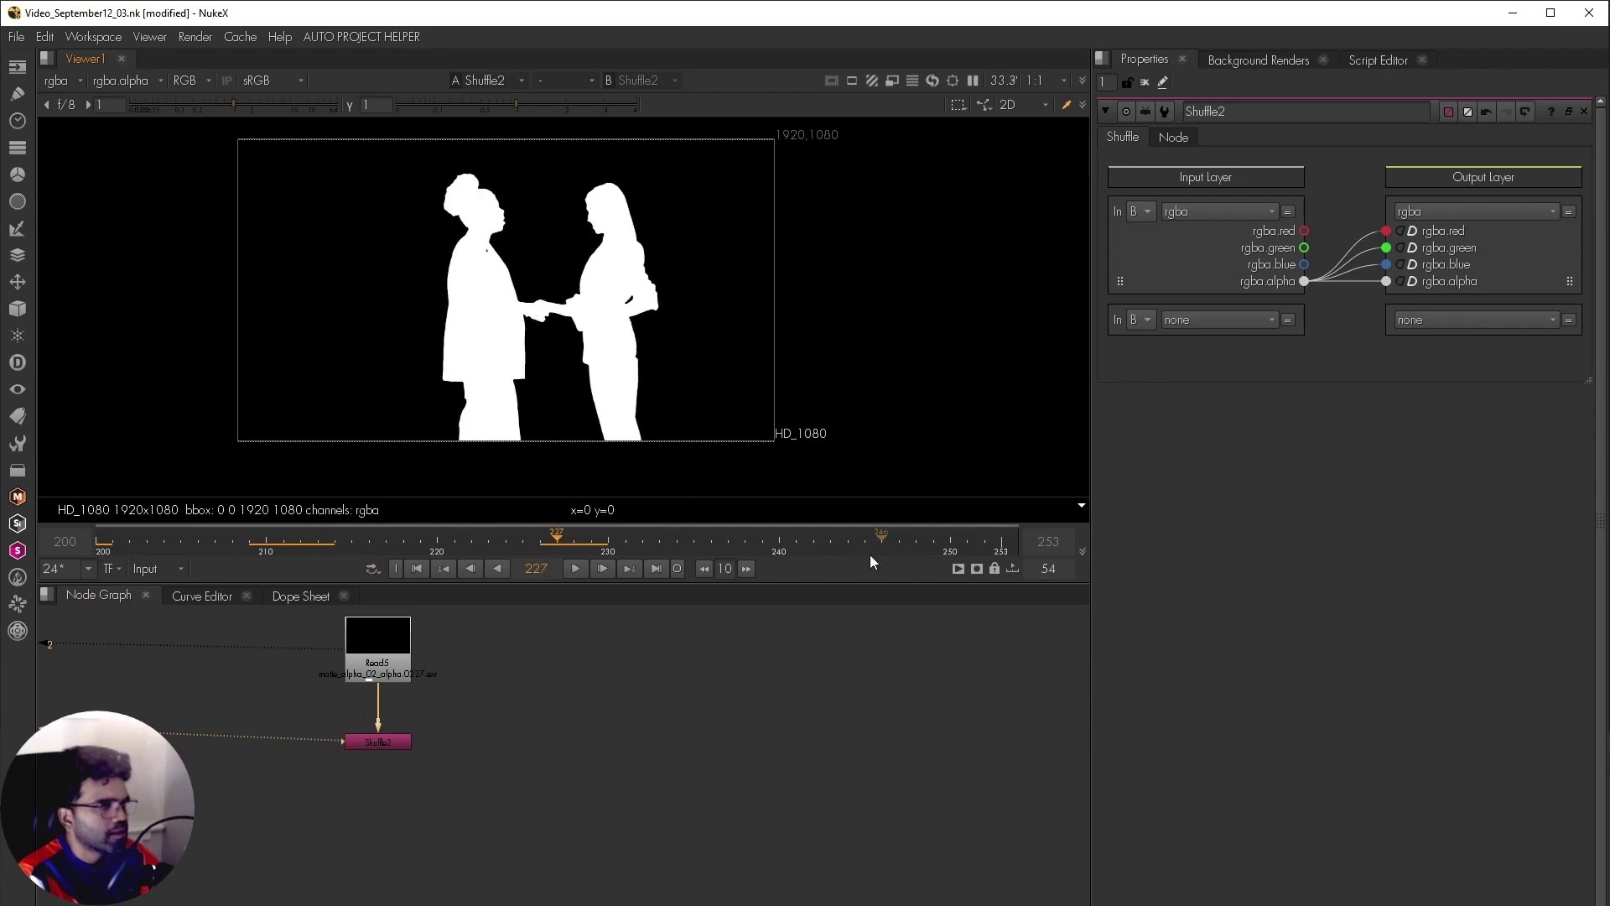
{"action": "left_click", "coordinate": [796, 543]}
{"action": "left_click", "coordinate": [1003, 541]}
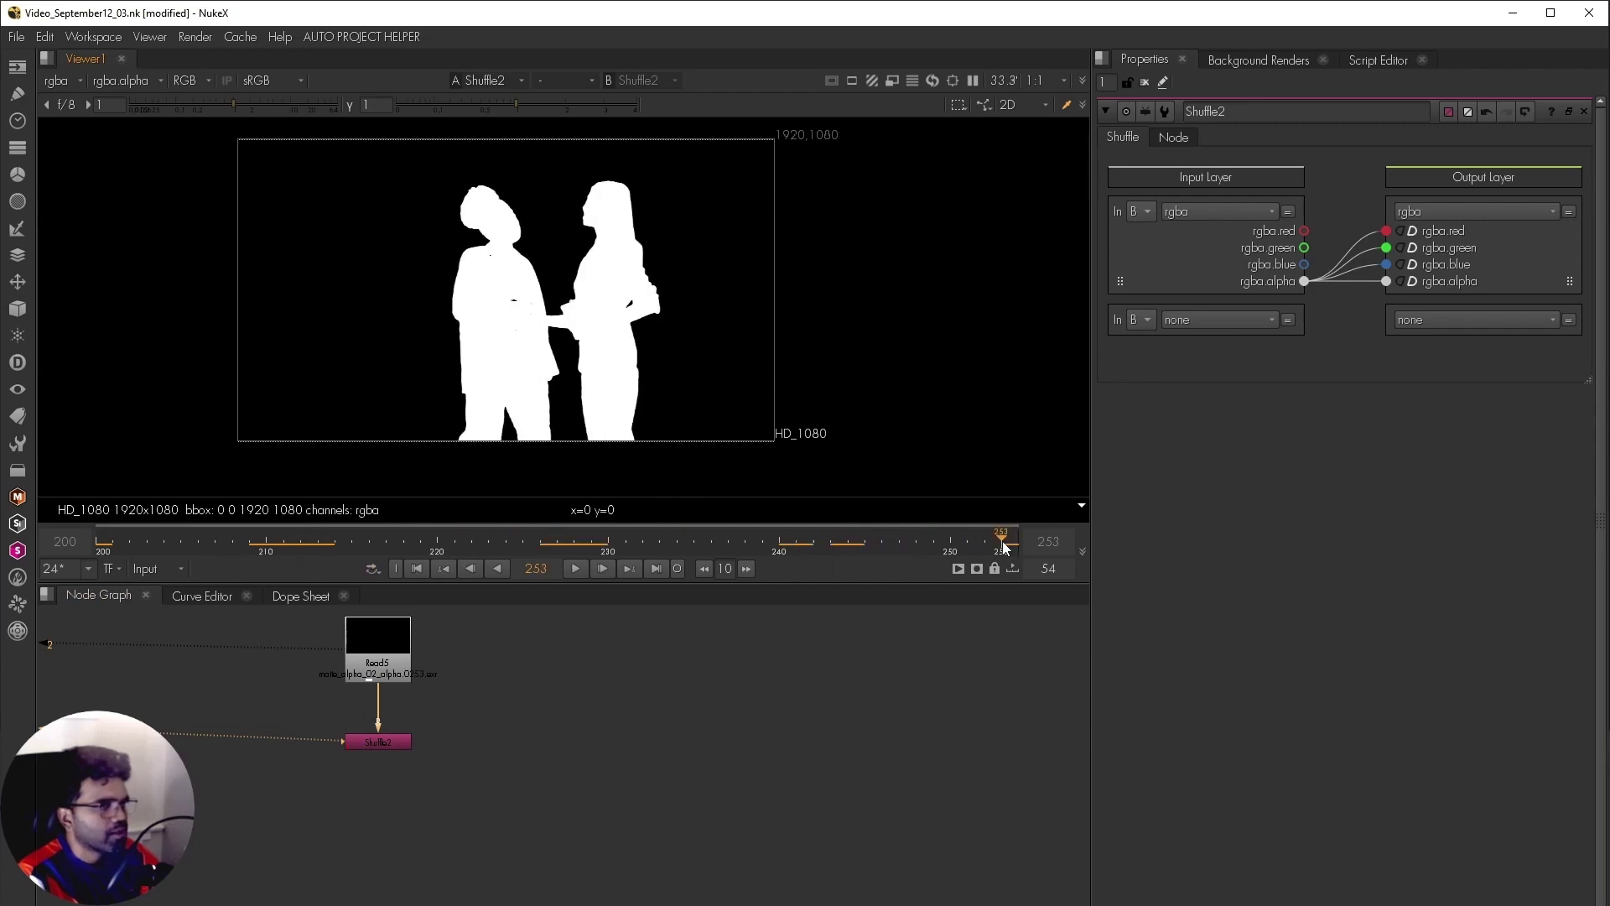
{"action": "scroll", "coordinate": [495, 714], "scroll_direction": "down", "scroll_amount": 3}
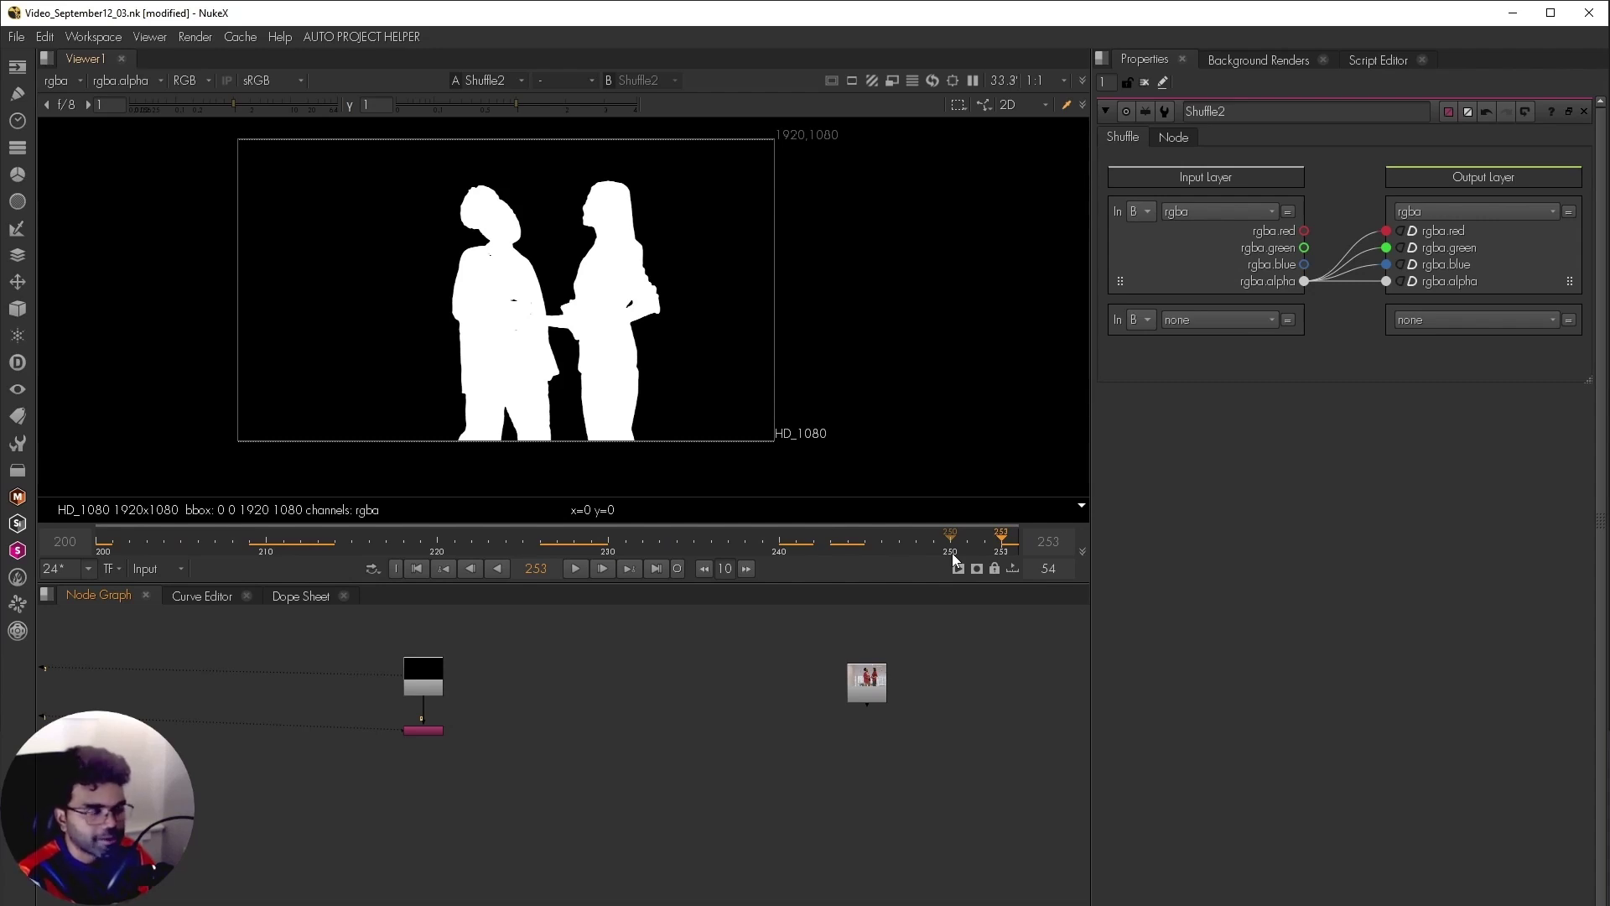
- Add a FrameRange node after the Shuffle node and set its frame range to 1–1
{"action": "left_click", "coordinate": [423, 729]}
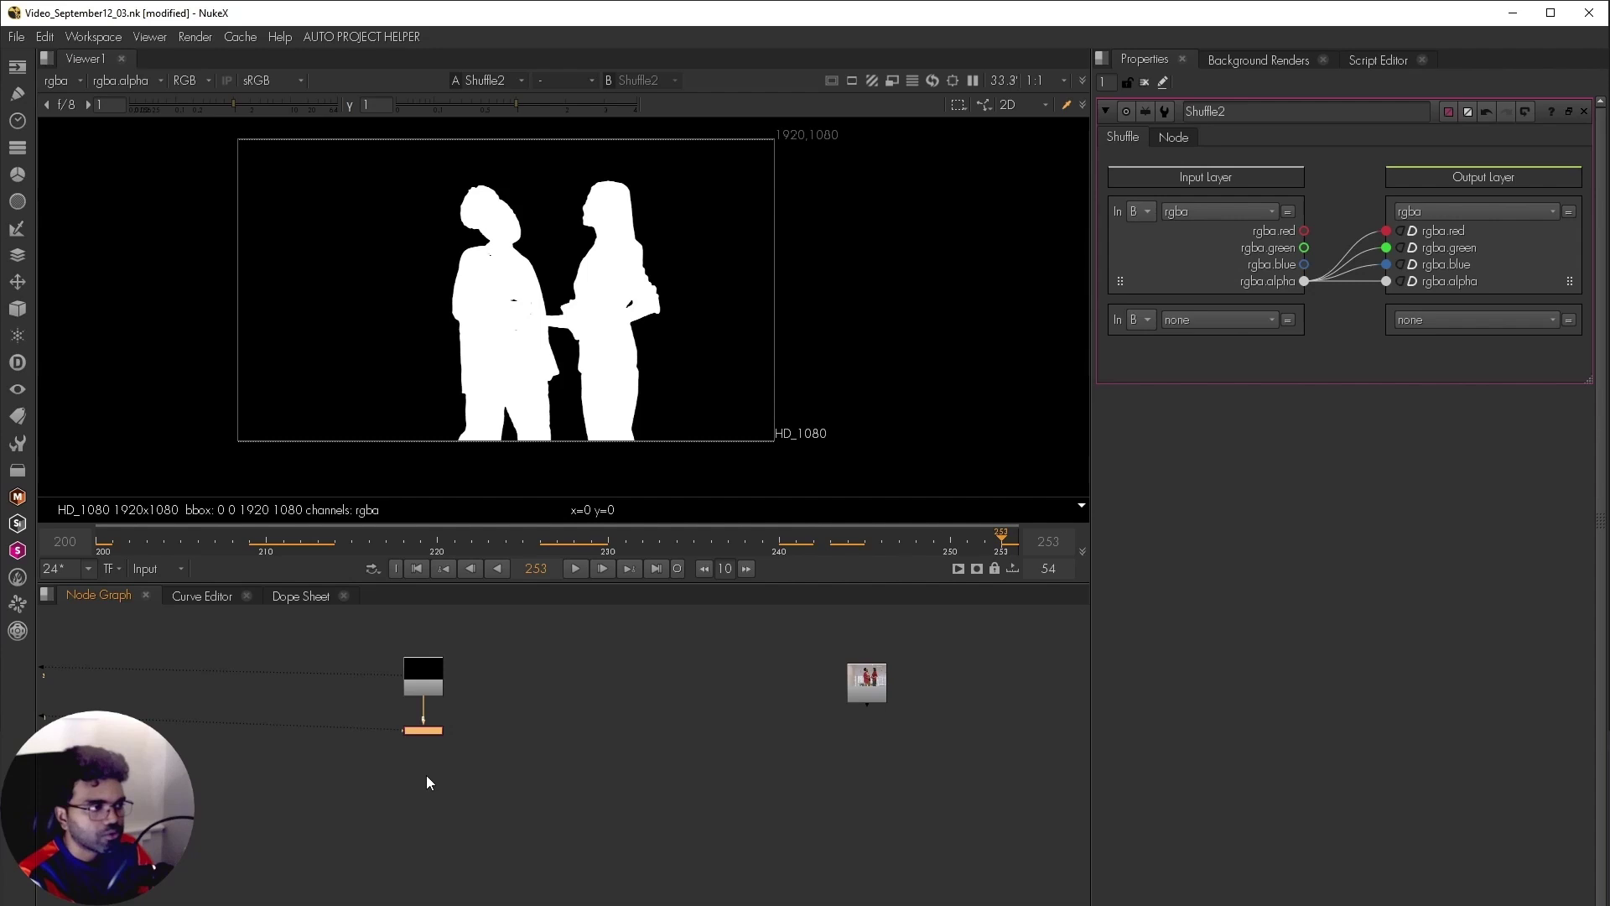
{"action": "left_click_drag", "start_coordinate": [426, 774], "coordinate": [496, 730]}
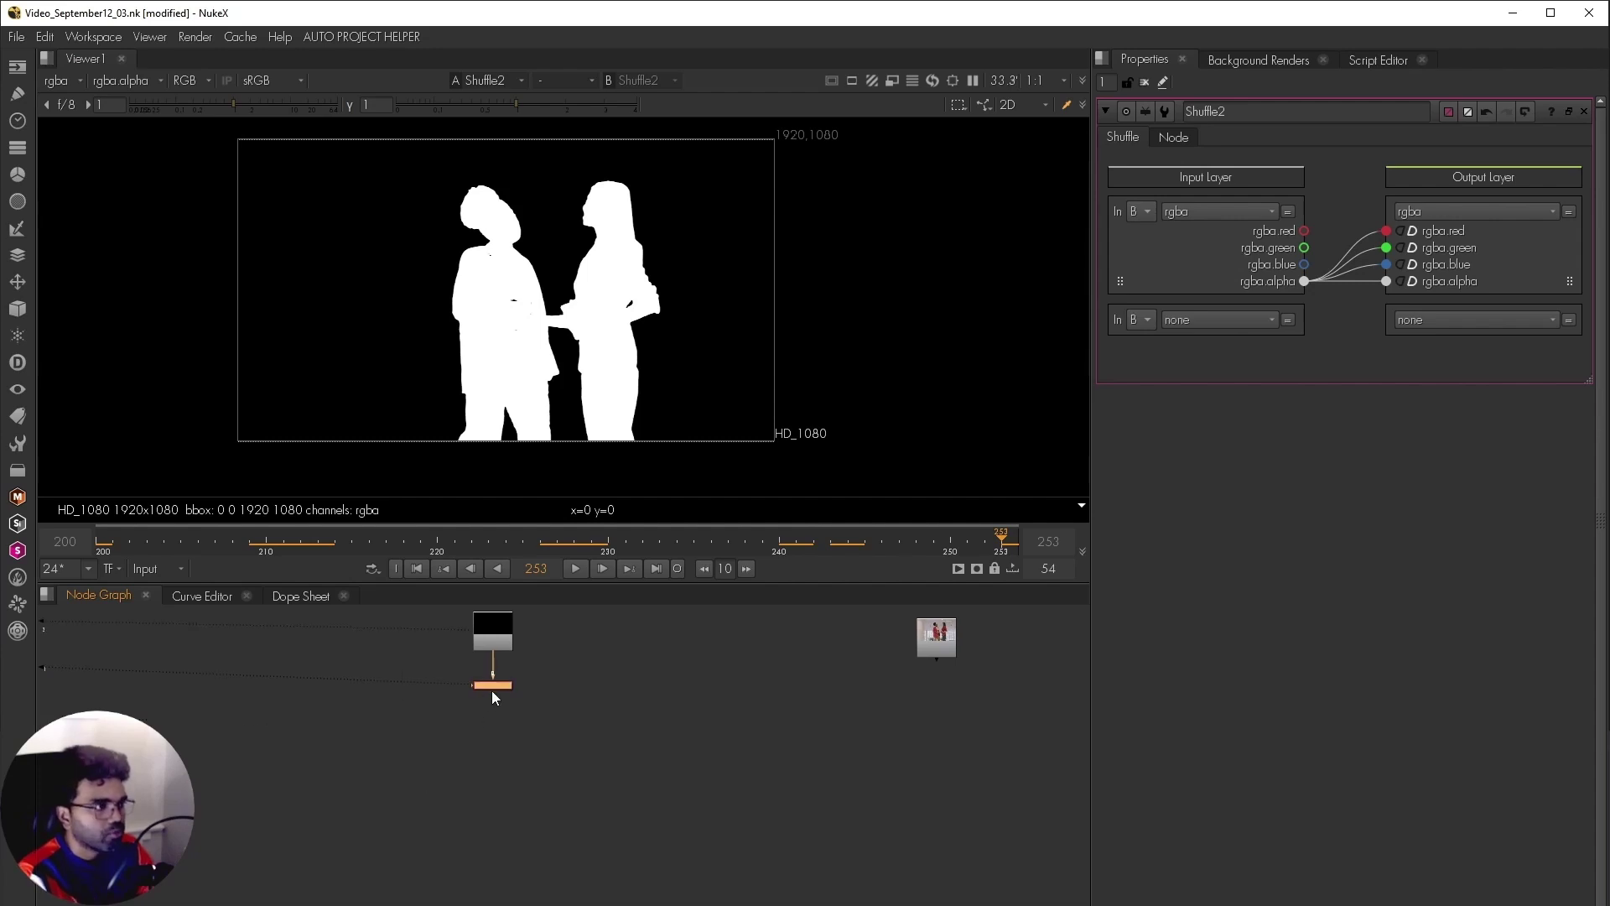
{"action": "key", "text": "Tab"}
{"action": "type", "text": "fra"}
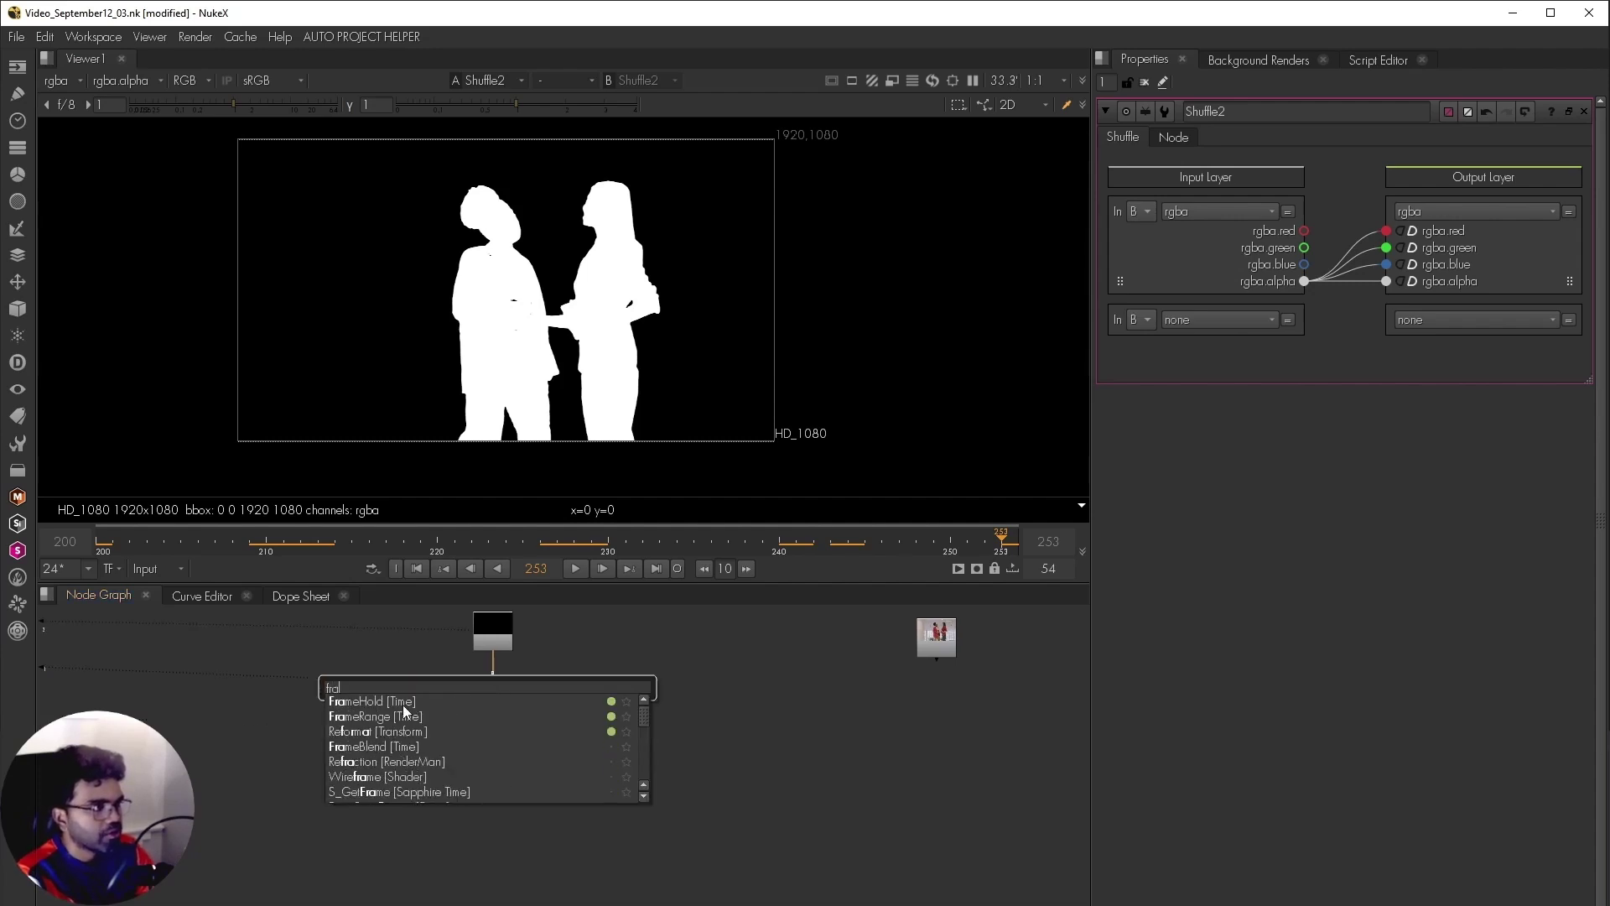
{"action": "left_click", "coordinate": [403, 714]}
{"action": "left_click_drag", "start_coordinate": [1200, 172], "coordinate": [1137, 174]}
{"action": "type", "text": "1"}
{"action": "left_click_drag", "start_coordinate": [1265, 167], "coordinate": [1207, 172]}
{"action": "type", "text": "1"}
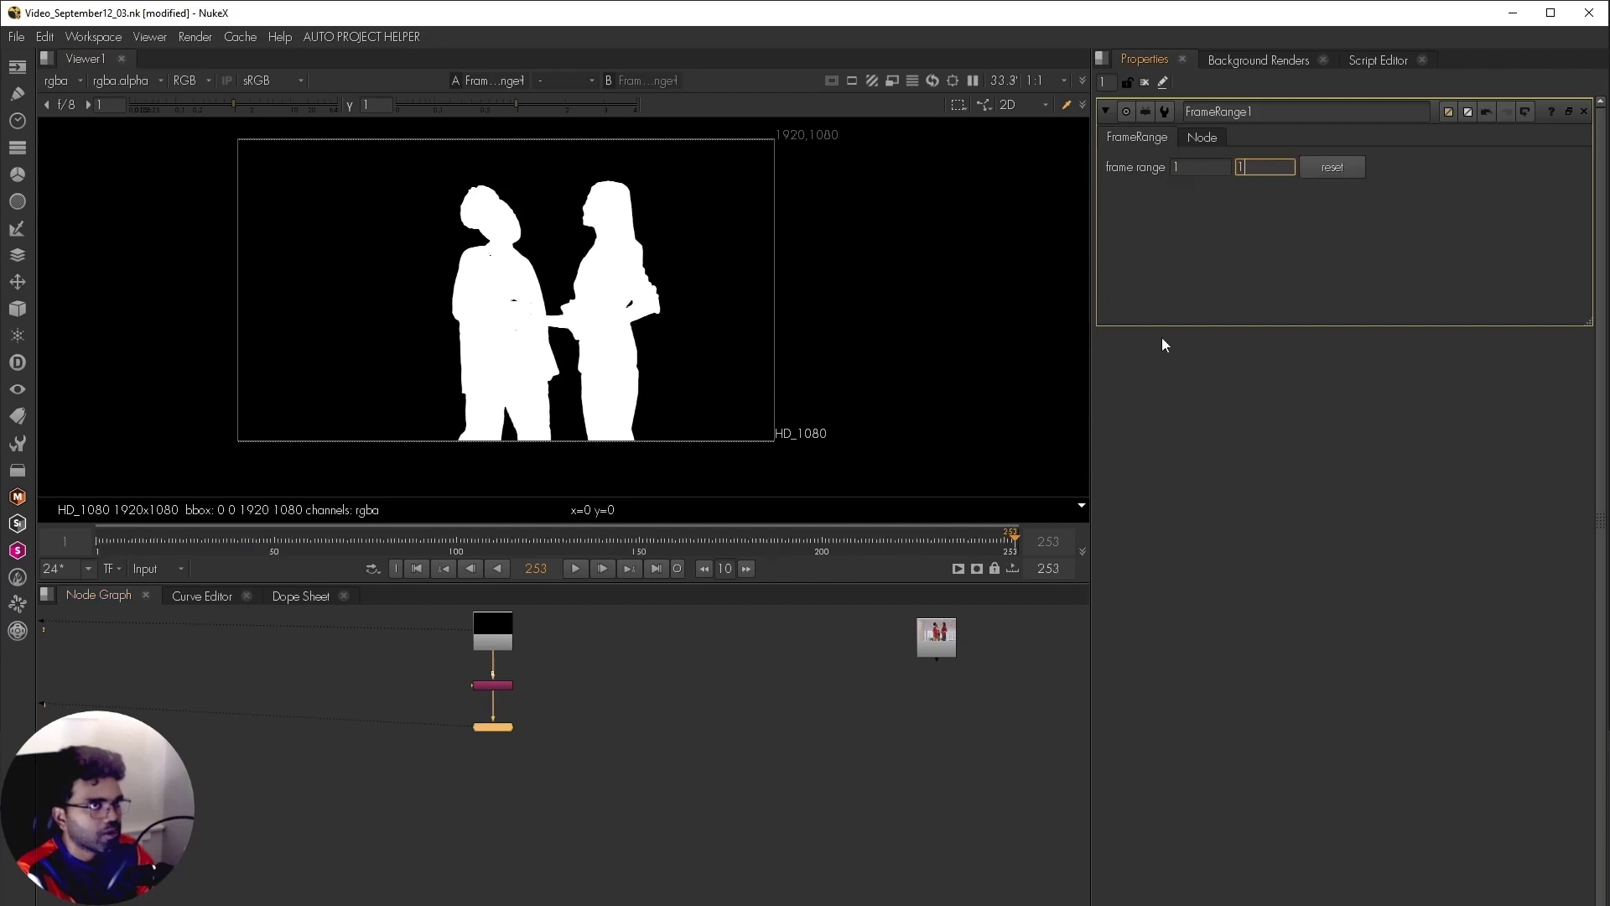
{"action": "left_click", "coordinate": [640, 747]}
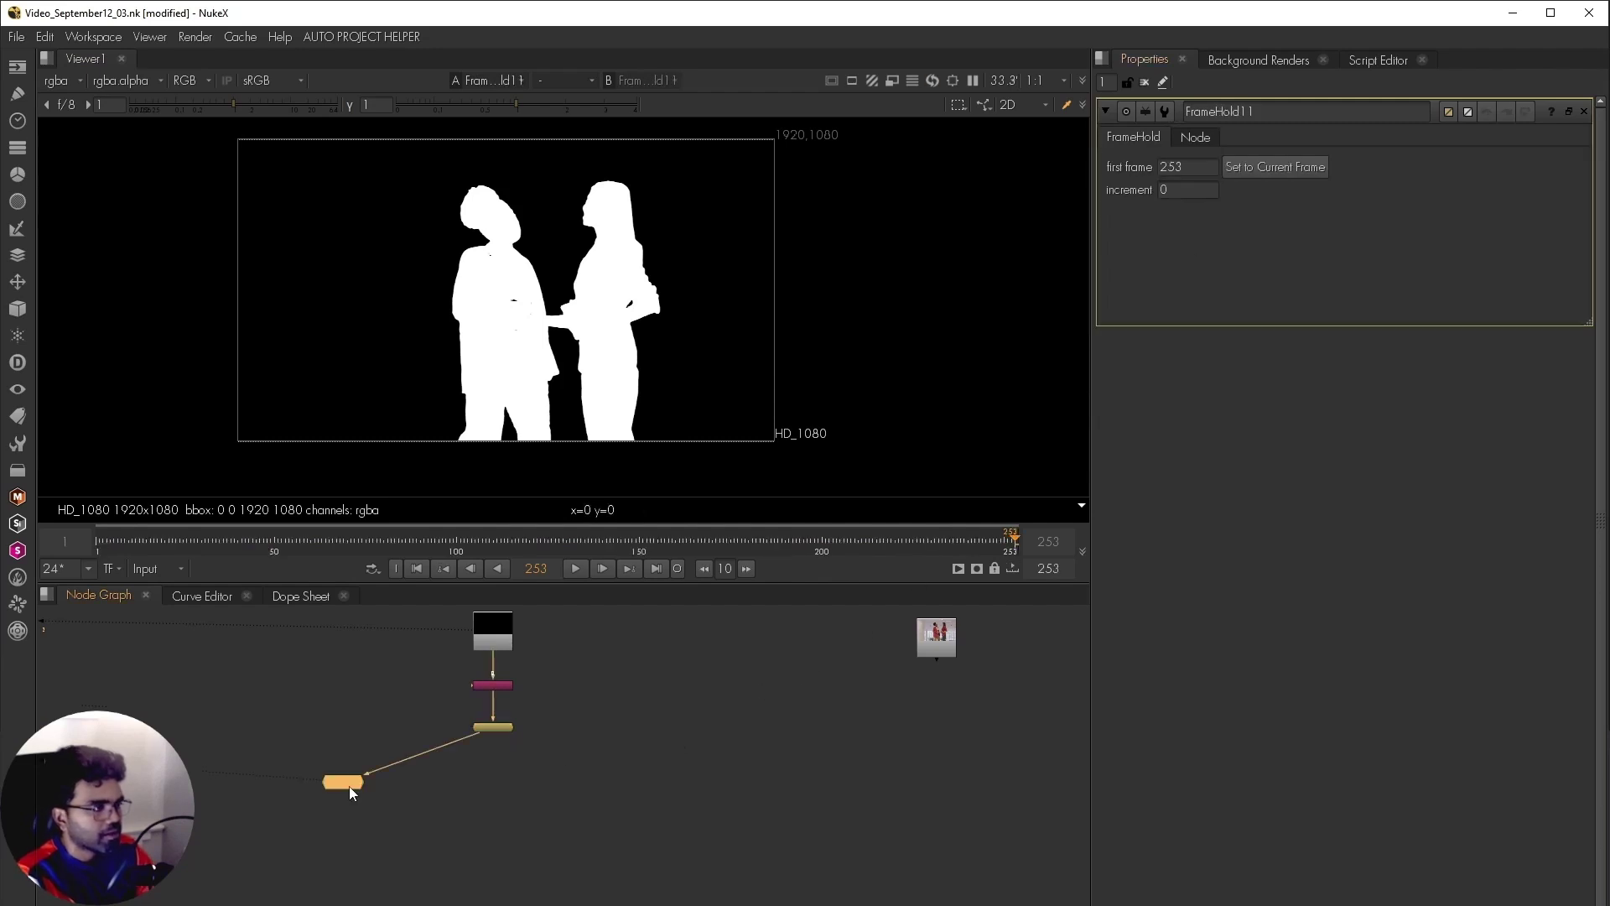
- Connect the FrameHold nodes for frames 200, 213, 227, 241 and 253 to the FrameRange node
{"action": "scroll", "coordinate": [486, 738], "scroll_direction": "up", "scroll_amount": 3}
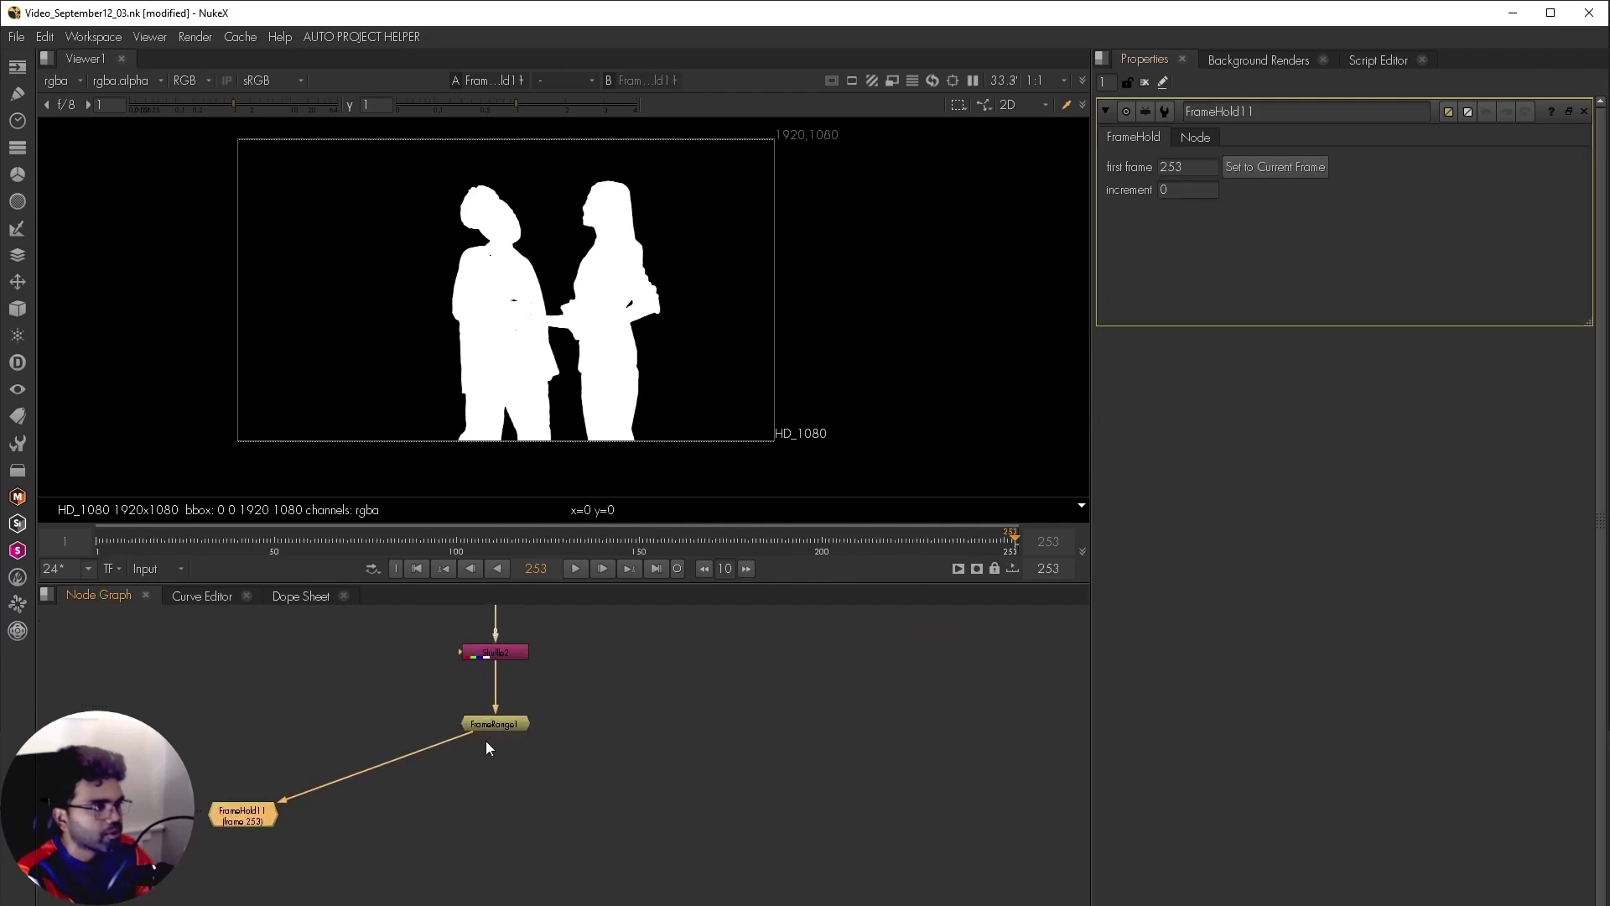
{"action": "left_click", "coordinate": [500, 751]}
{"action": "key", "text": "1"}
{"action": "left_click_drag", "start_coordinate": [500, 751], "coordinate": [530, 797]}
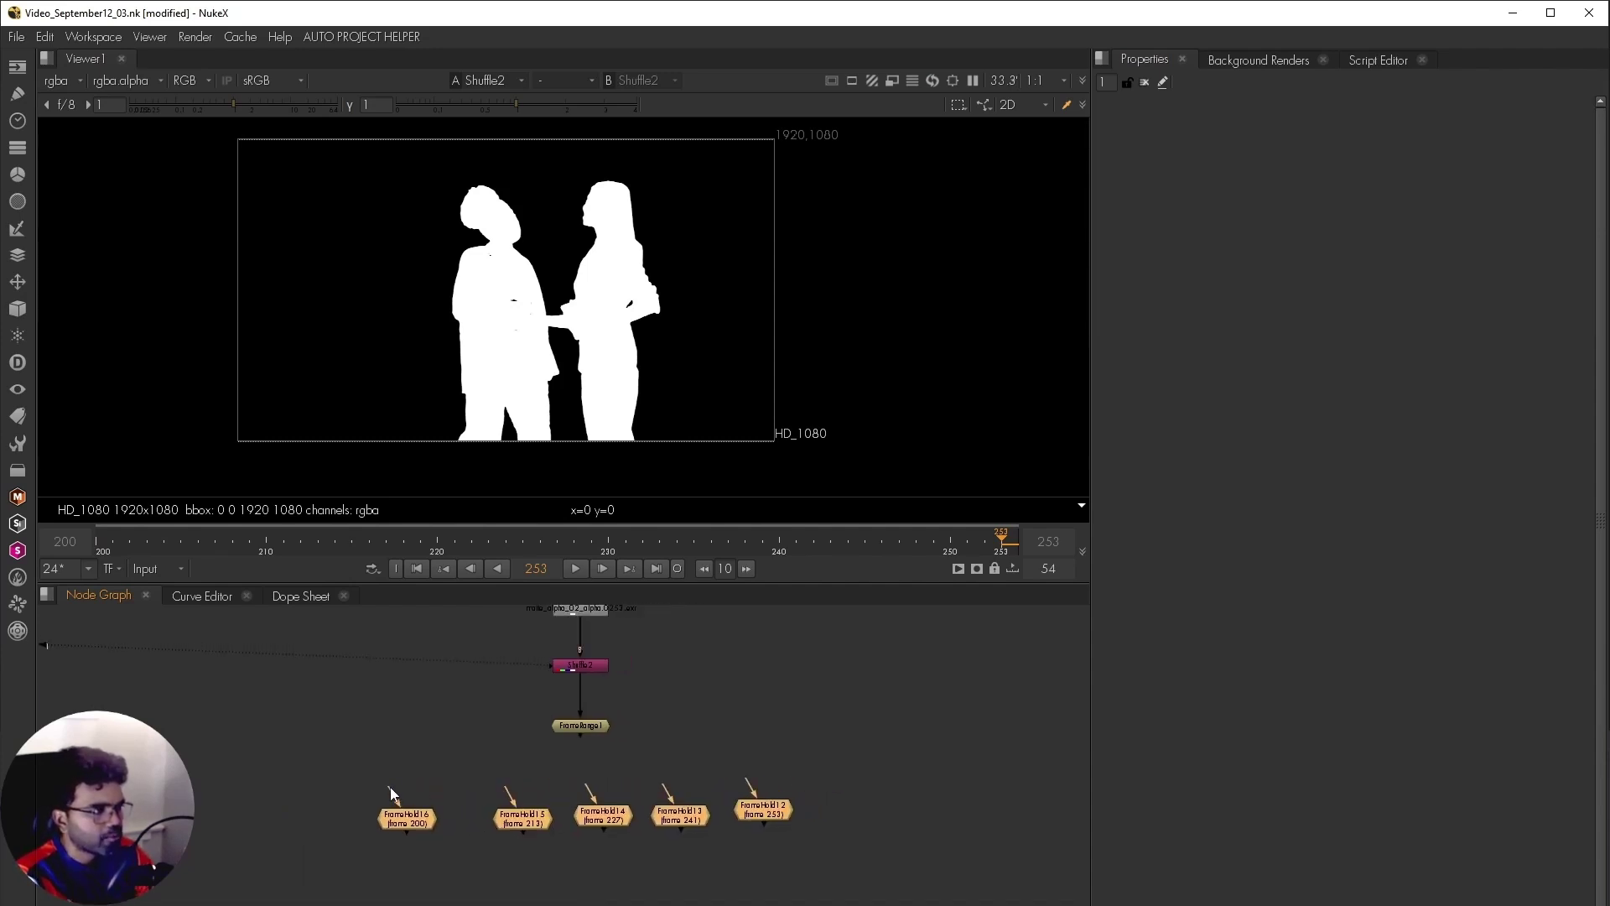
{"action": "left_click_drag", "start_coordinate": [391, 793], "coordinate": [572, 727]}
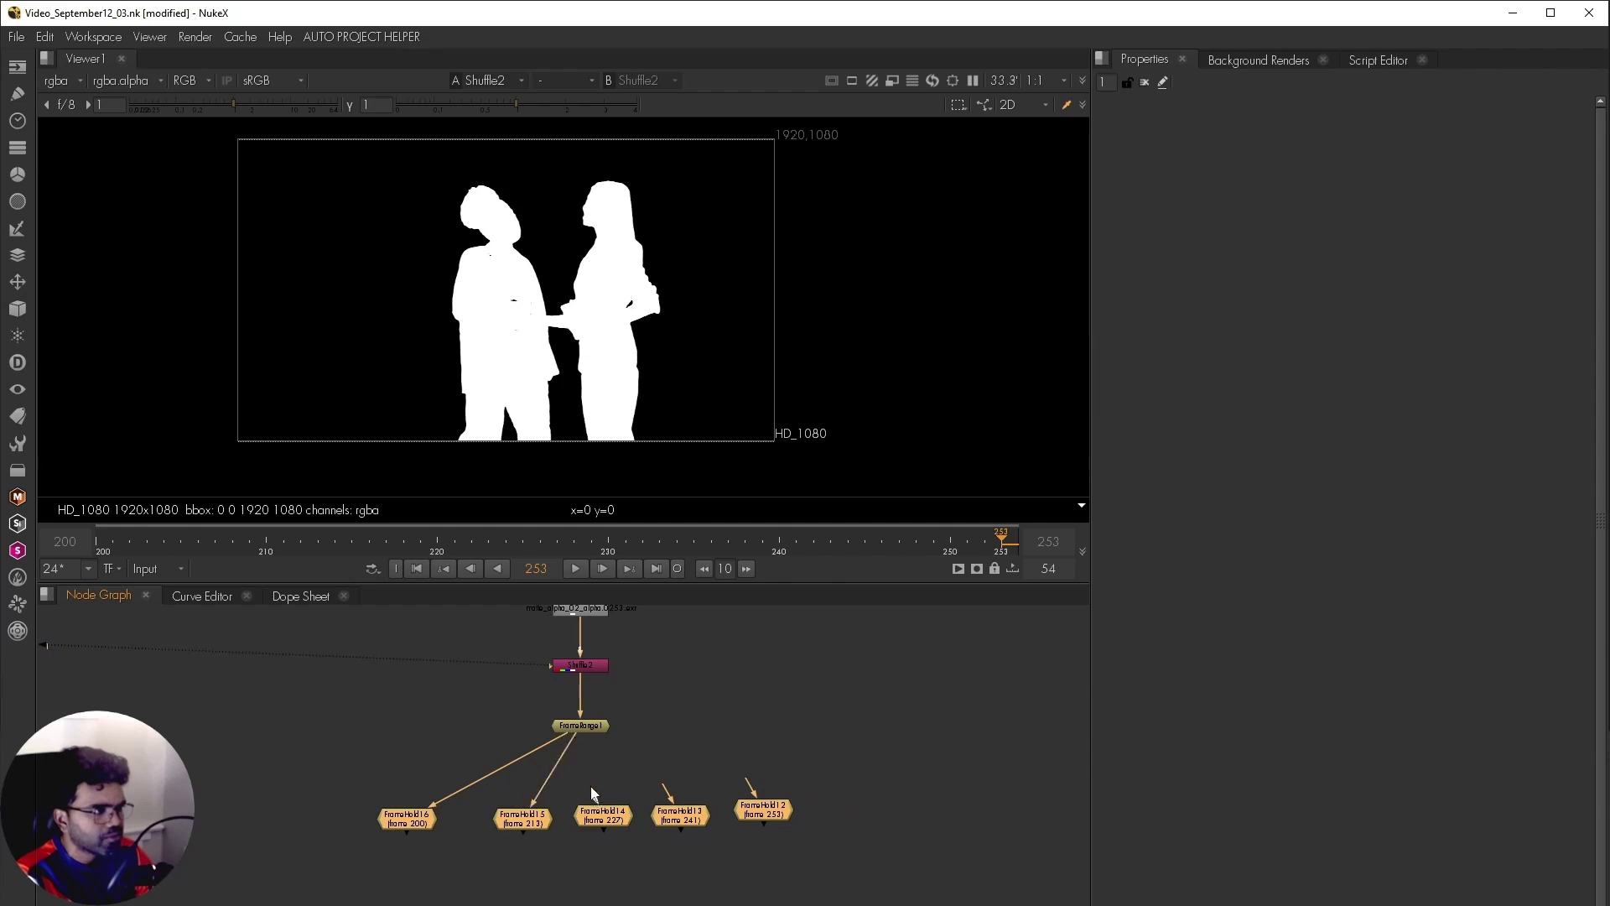
{"action": "left_click_drag", "start_coordinate": [591, 786], "coordinate": [583, 728]}
{"action": "left_click_drag", "start_coordinate": [656, 783], "coordinate": [587, 728]}
{"action": "left_click_drag", "start_coordinate": [747, 772], "coordinate": [581, 727]}
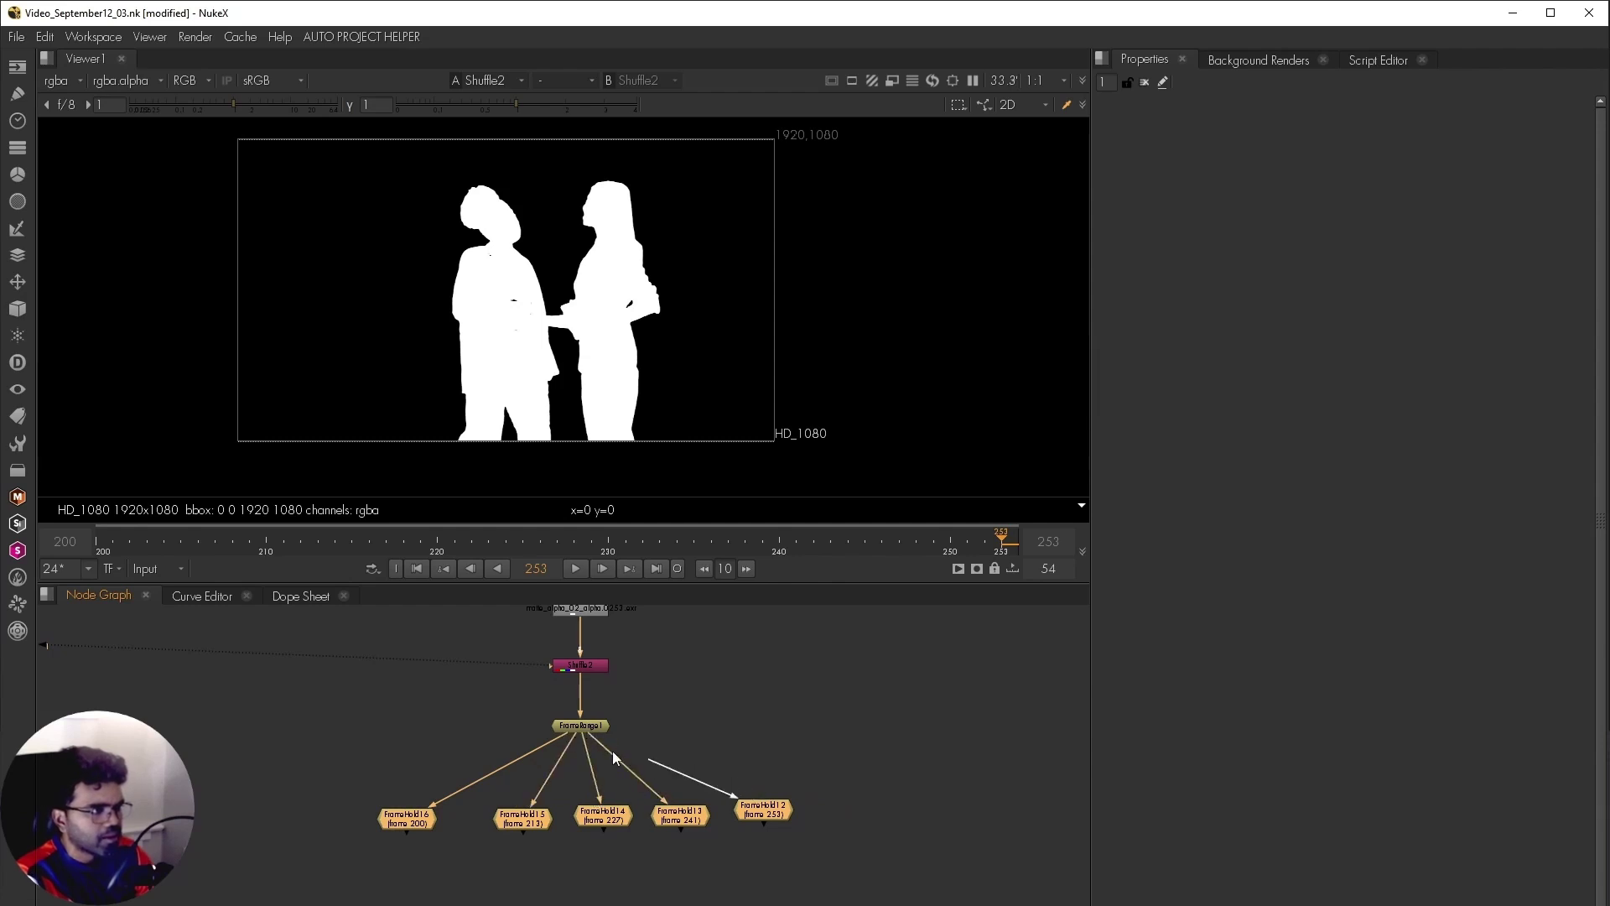
- Select all five FrameHold nodes and join them with an AppendClip node
{"action": "left_click", "coordinate": [837, 802]}
{"action": "left_click", "coordinate": [408, 818]}
{"action": "left_click_drag", "start_coordinate": [491, 819], "coordinate": [751, 826]}
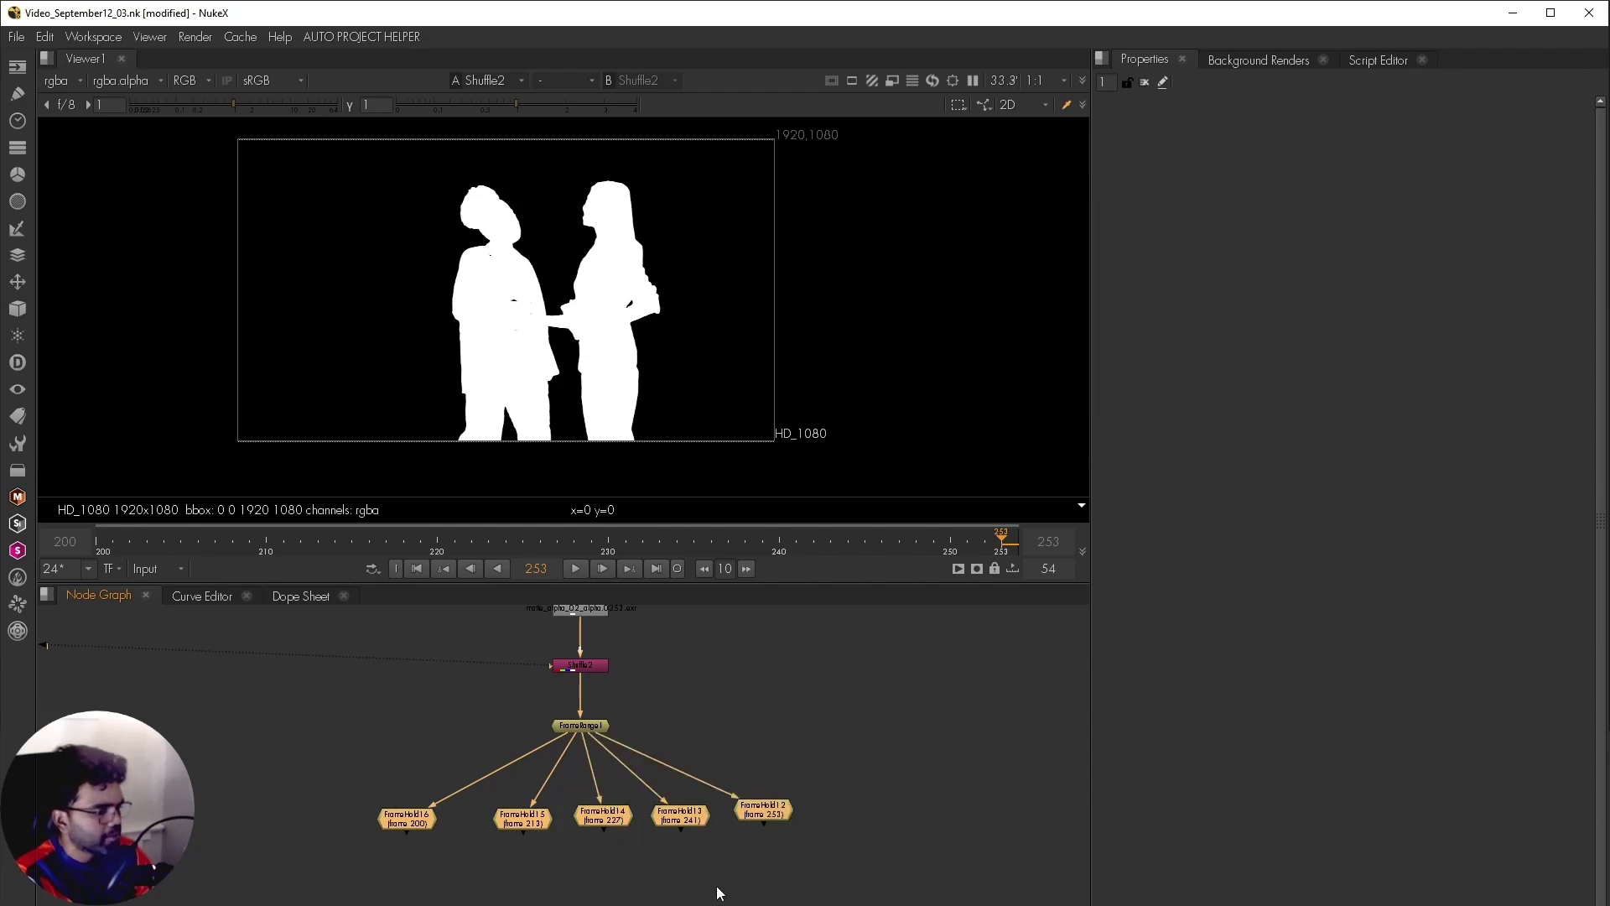
{"action": "key", "text": "Tab"}
{"action": "type", "text": "app"}
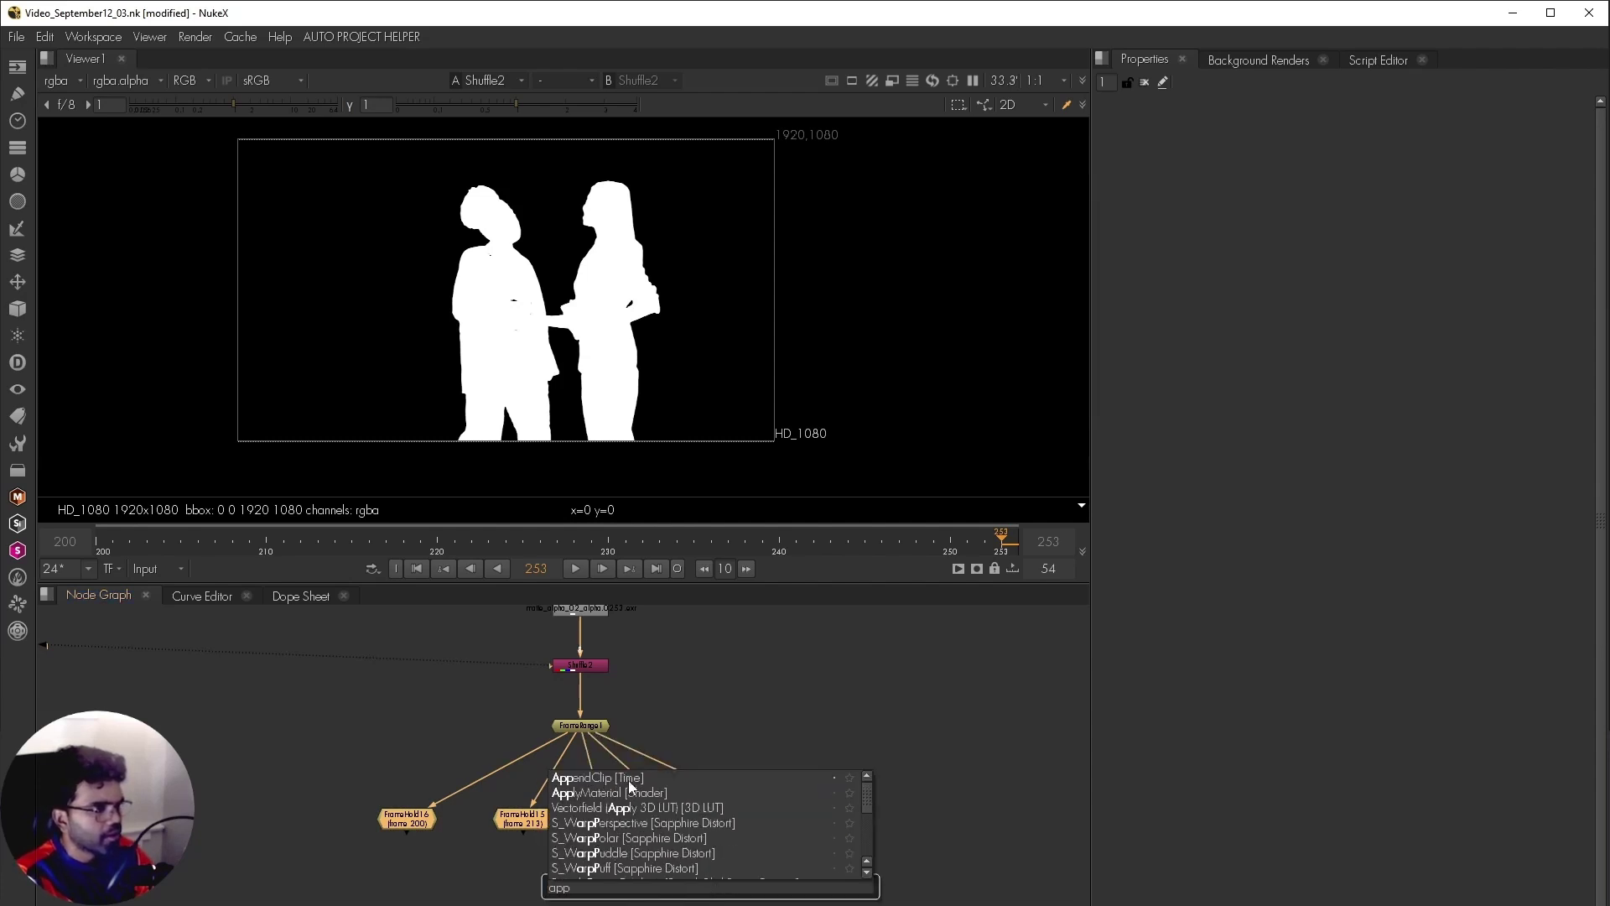
{"action": "key", "text": "Return"}
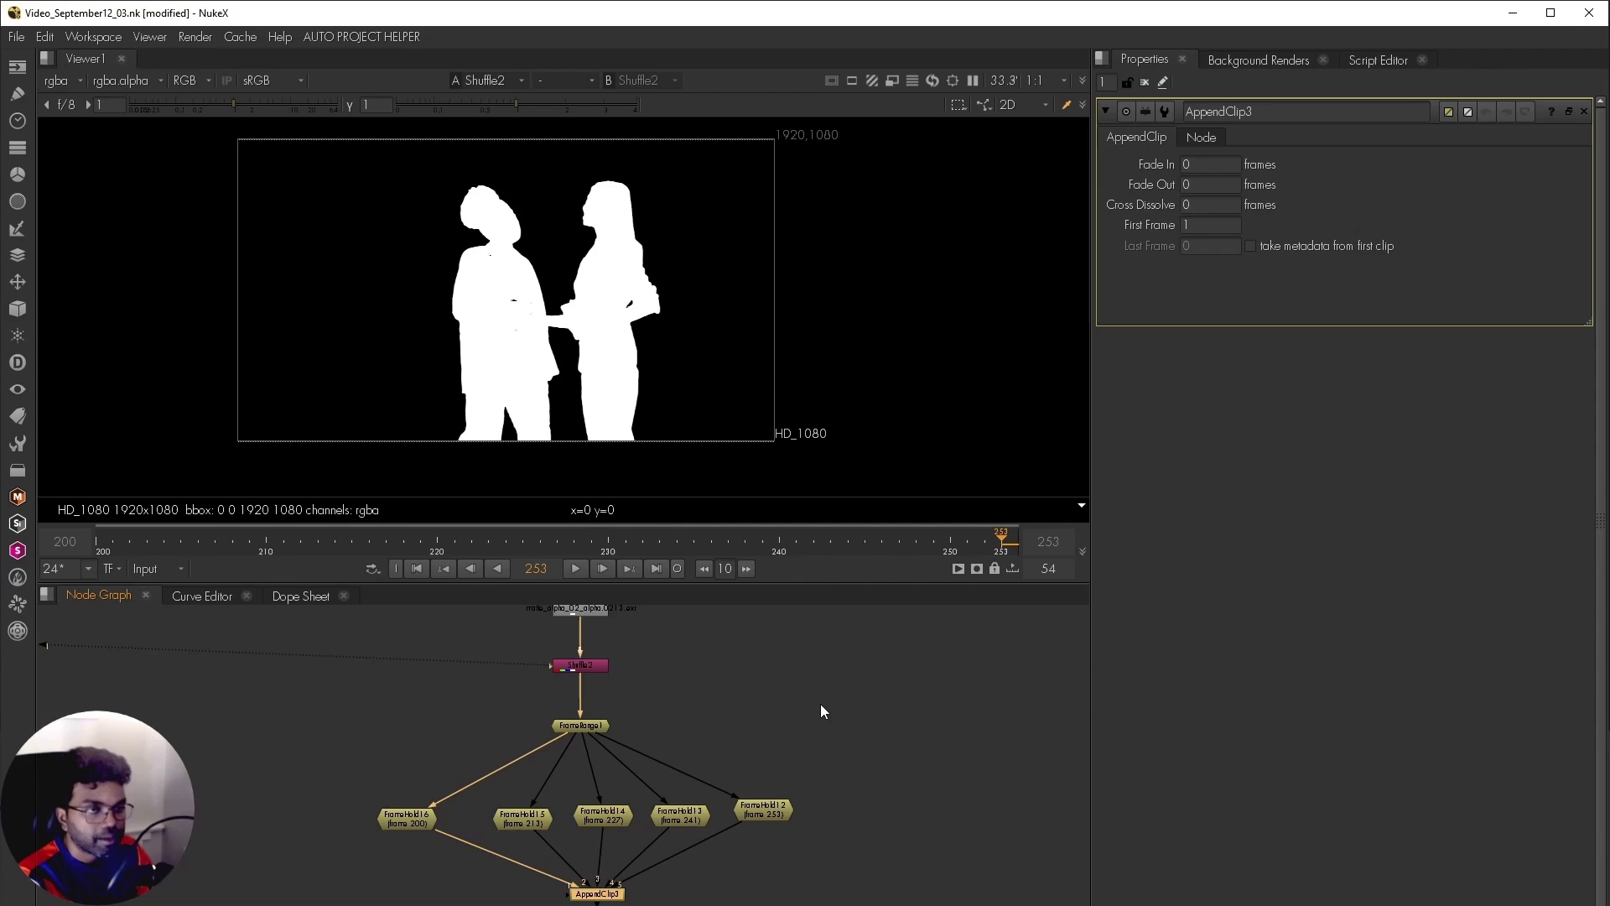
- Review the help_copycat Python script in the Script Editor and run all of it
{"action": "left_click_drag", "start_coordinate": [848, 717], "coordinate": [908, 712]}
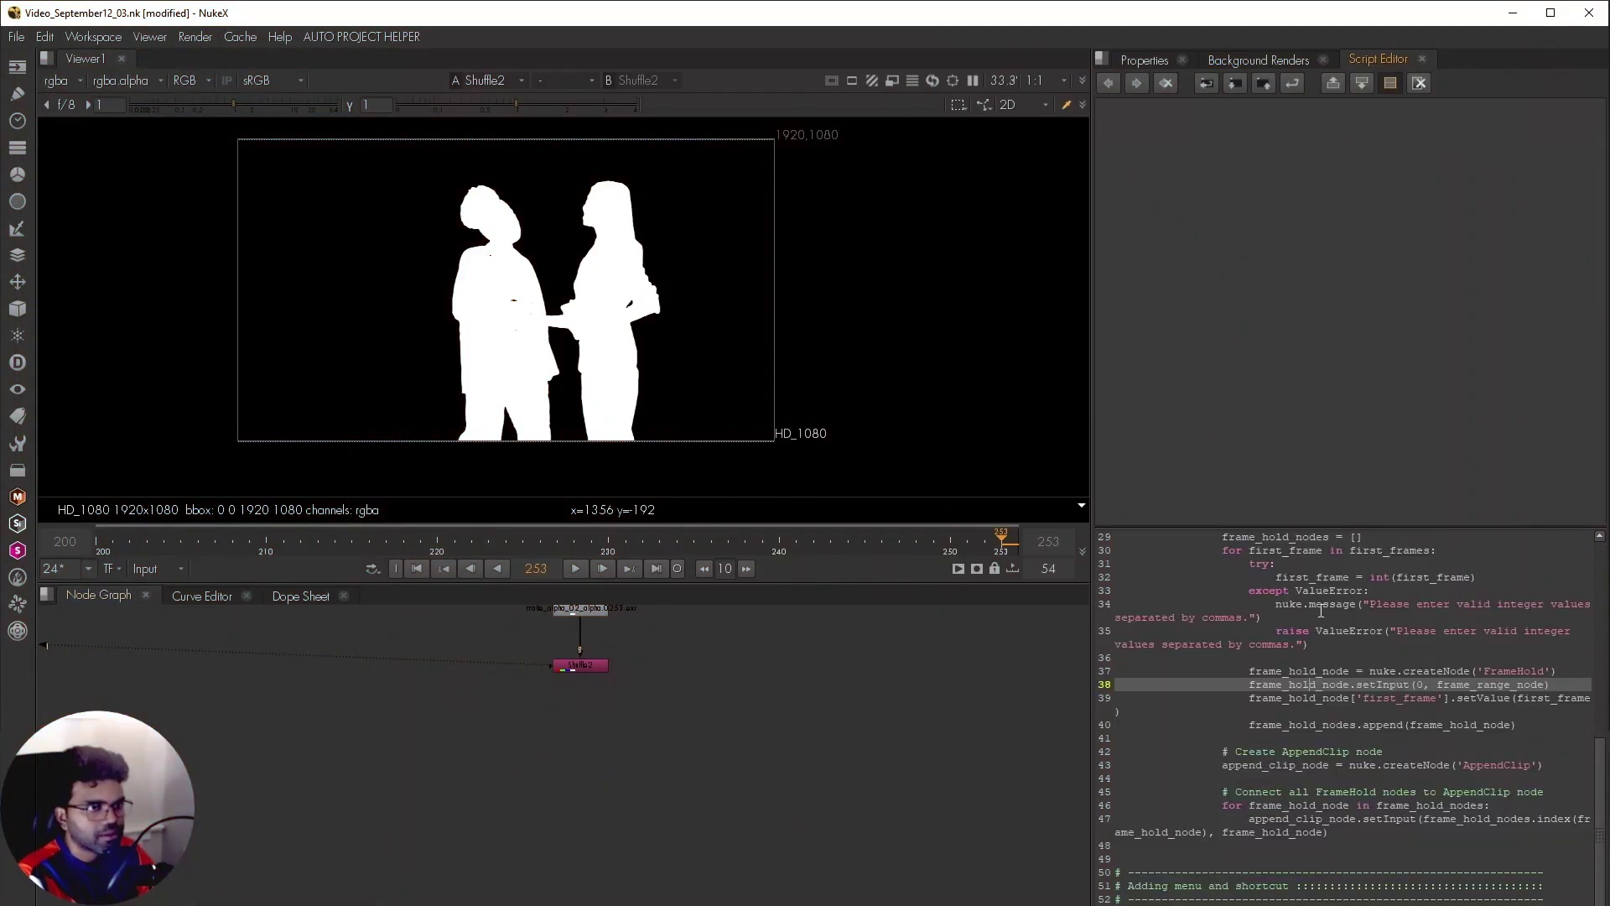
{"action": "scroll", "coordinate": [1334, 696], "scroll_direction": "up", "scroll_amount": 4}
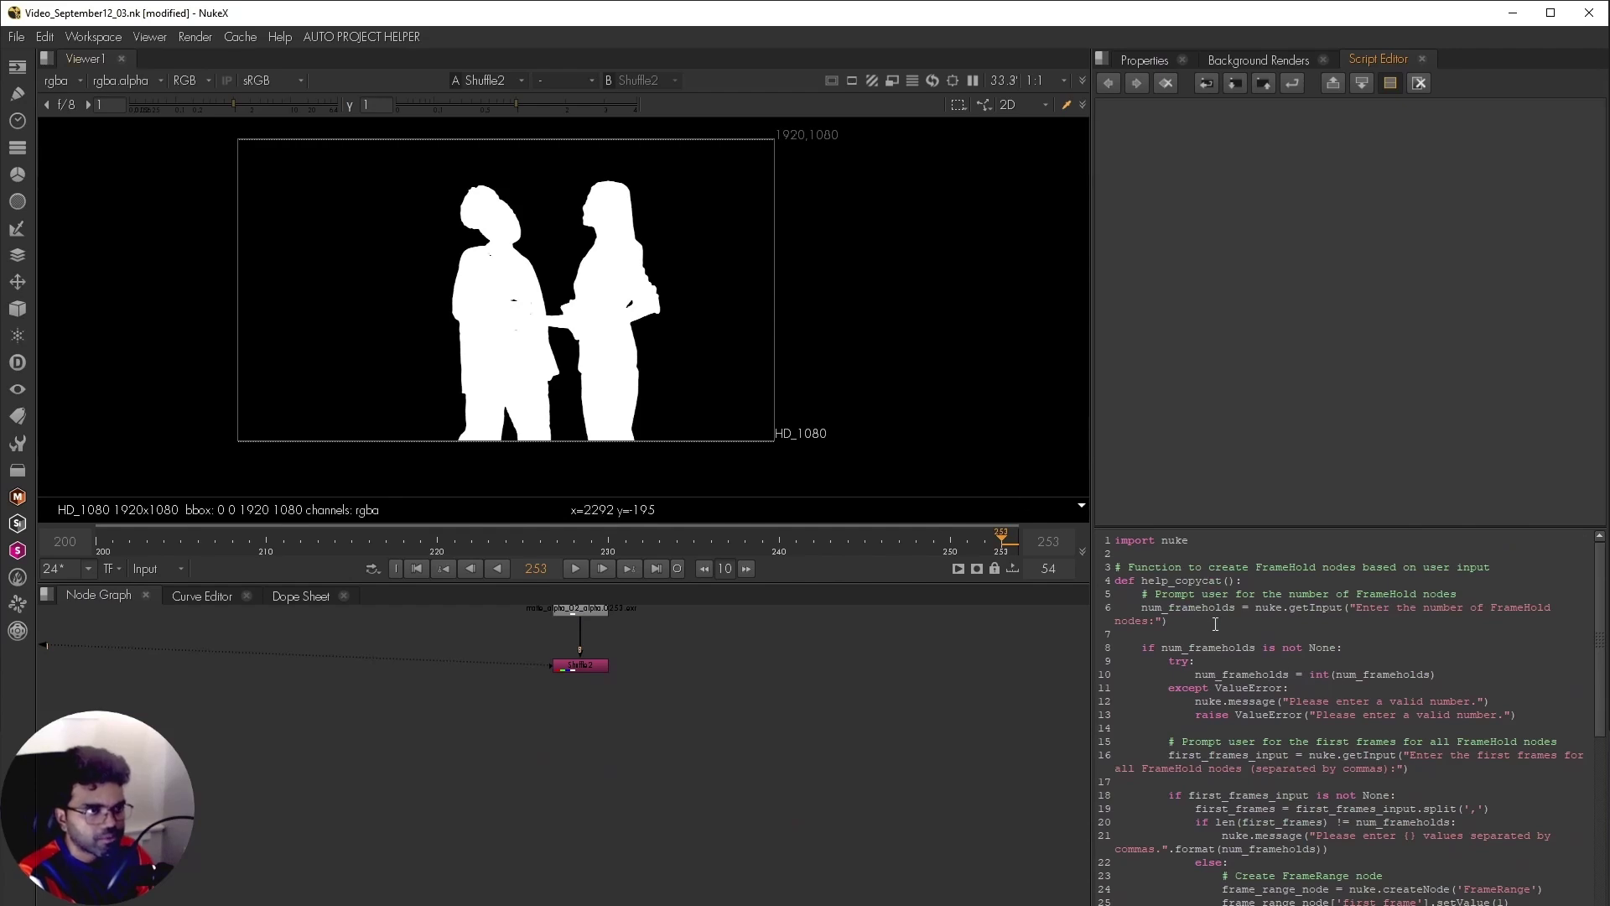
{"action": "scroll", "coordinate": [1243, 662], "scroll_direction": "down", "scroll_amount": 3}
{"action": "key", "text": "ctrl+a"}
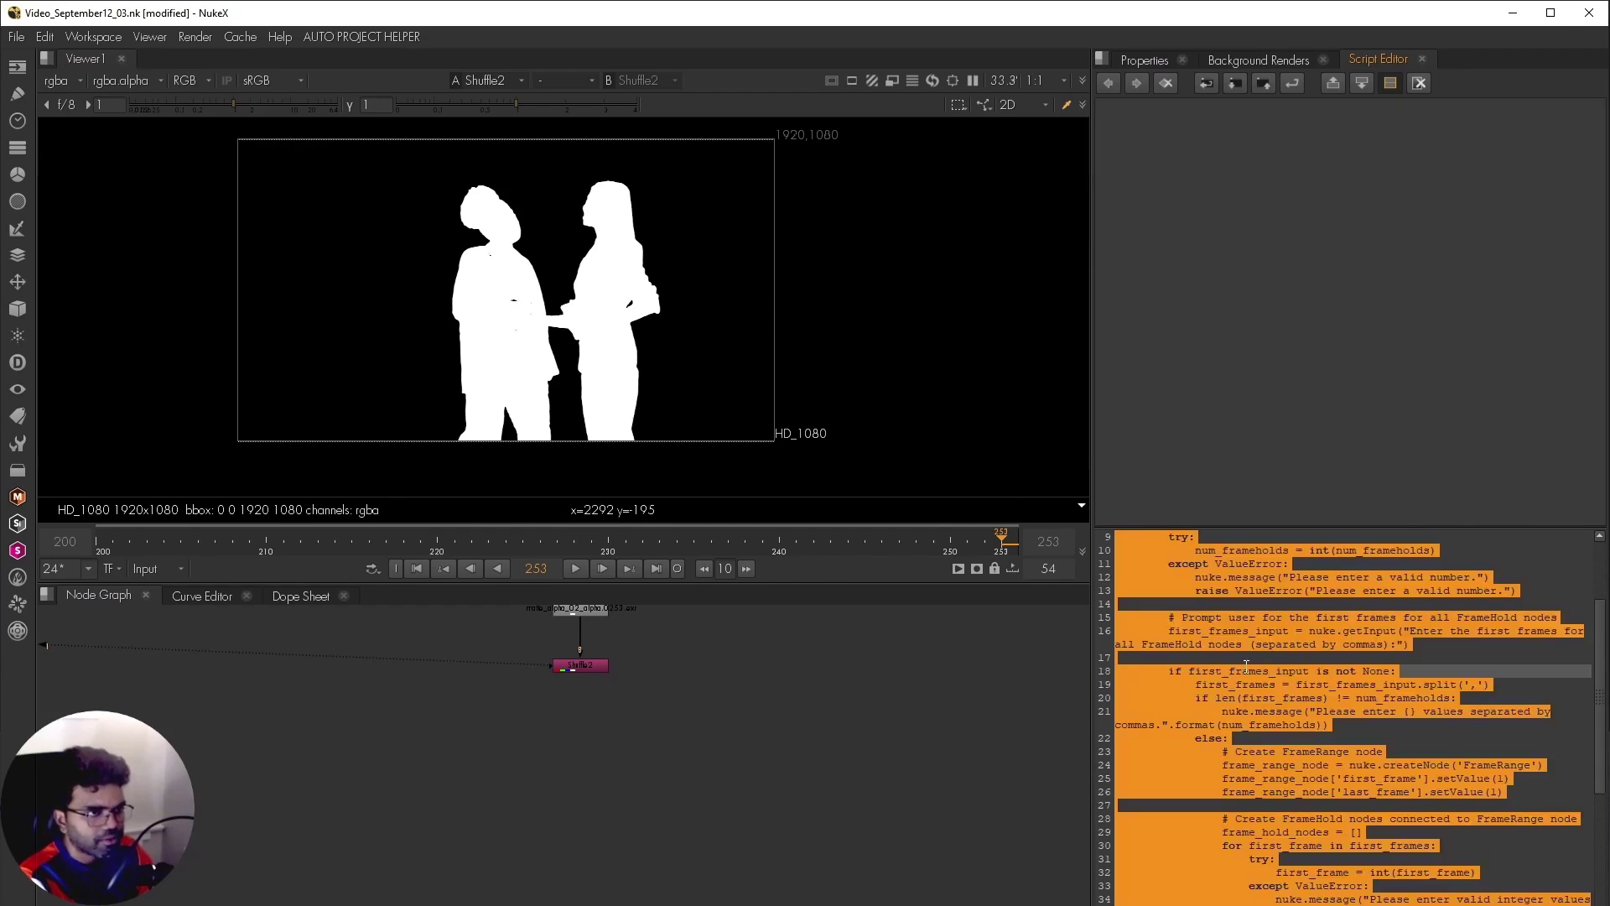
{"action": "key", "text": "ctrl+Return"}
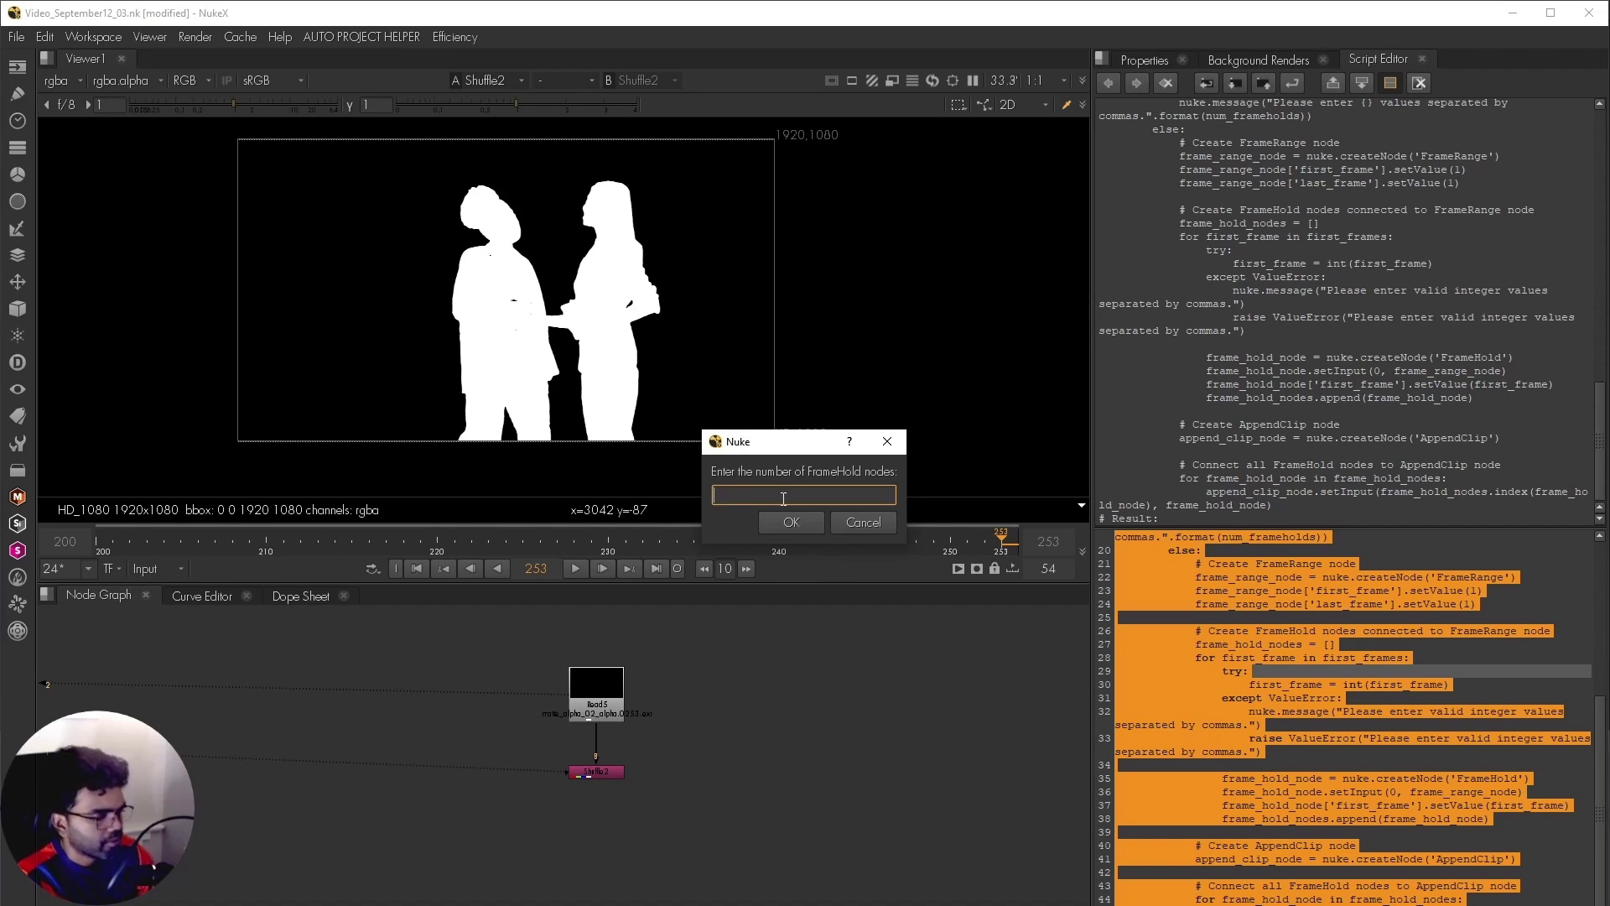
- Answer the script's prompts to generate FrameHold nodes with first frames 200, 213, 227, 241 and 253
{"action": "type", "text": "3"}
{"action": "left_click", "coordinate": [774, 524]}
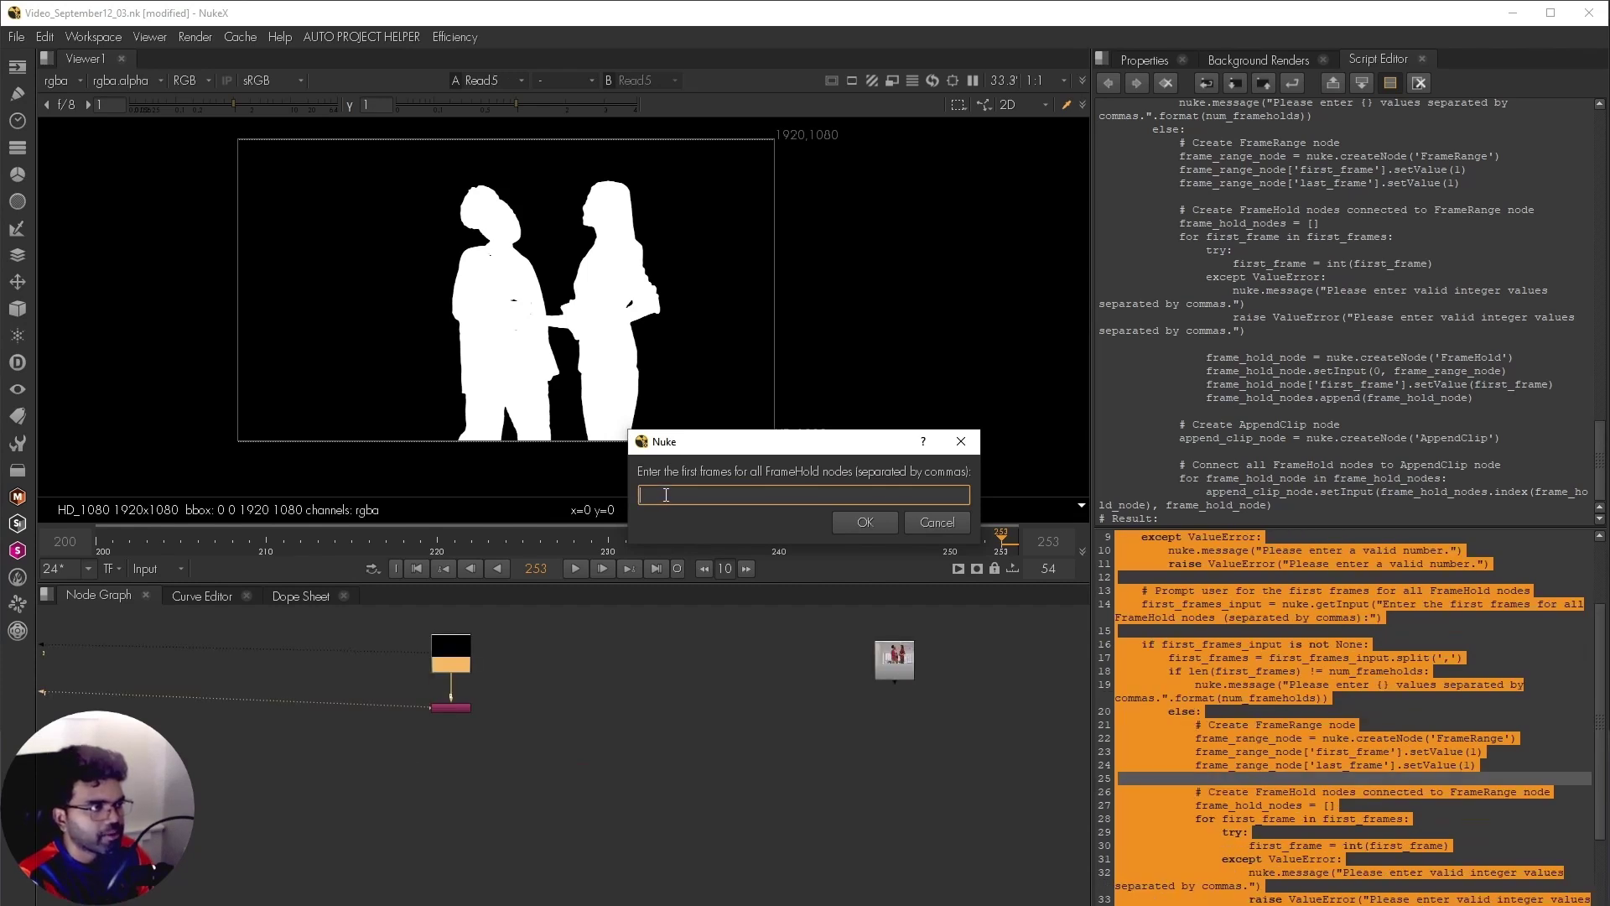
{"action": "type", "text": "200, 213, 227, 241, 253"}
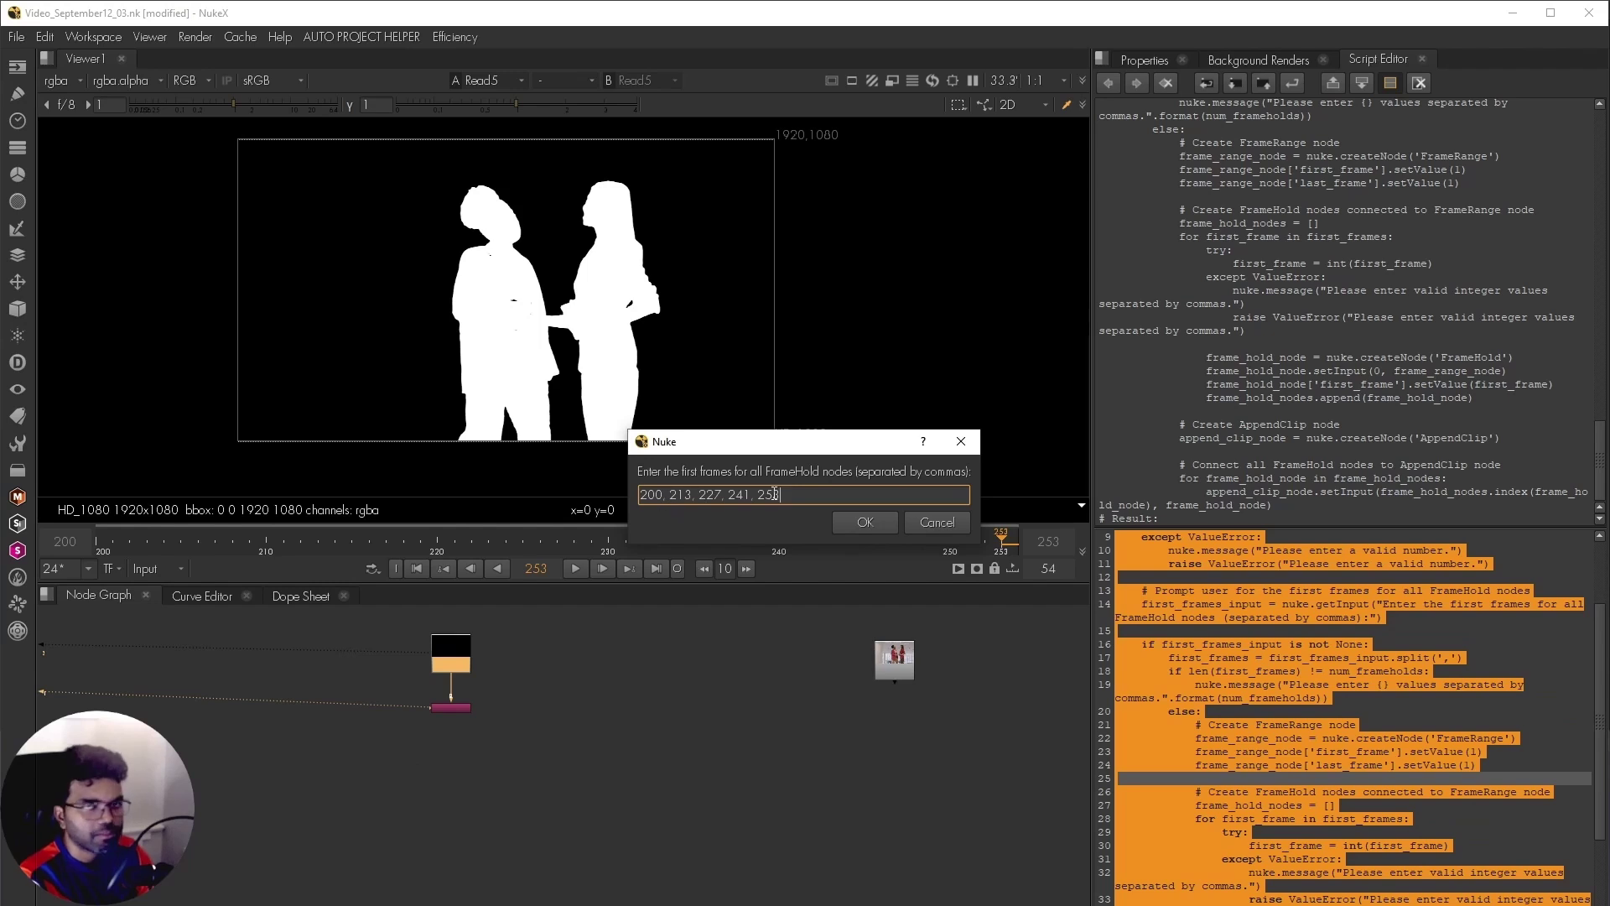
{"action": "left_click", "coordinate": [864, 521]}
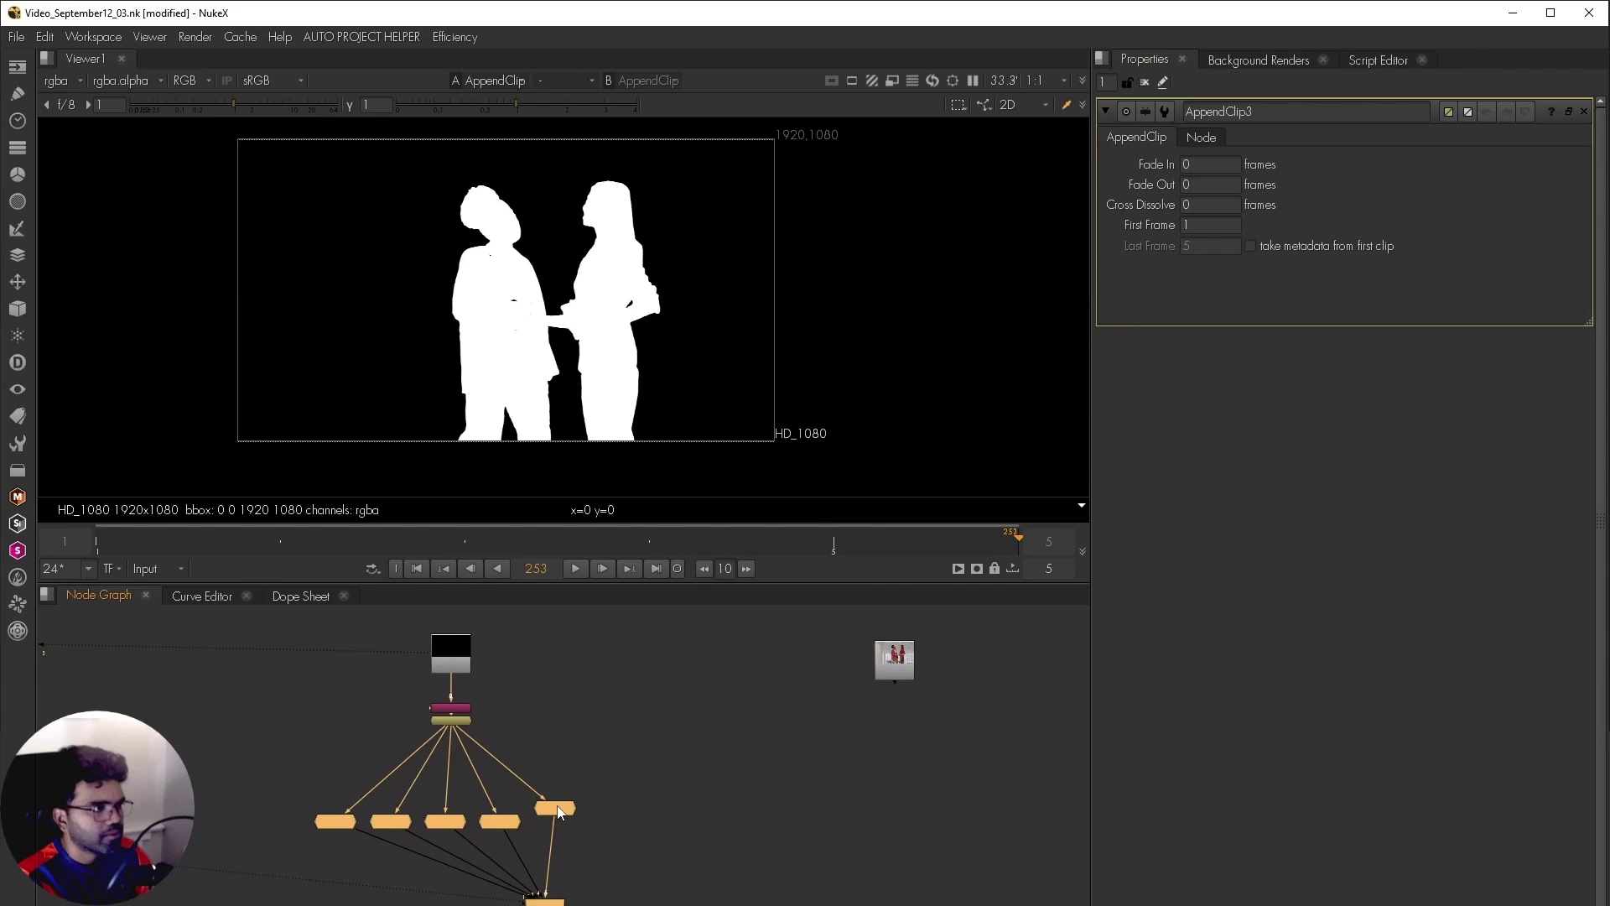
- Tidy the generated AppendClip, last FrameHold and FrameRange nodes in the graph, and open the FrameRange node's properties
{"action": "left_click", "coordinate": [682, 797]}
{"action": "left_click_drag", "start_coordinate": [545, 901], "coordinate": [457, 905]}
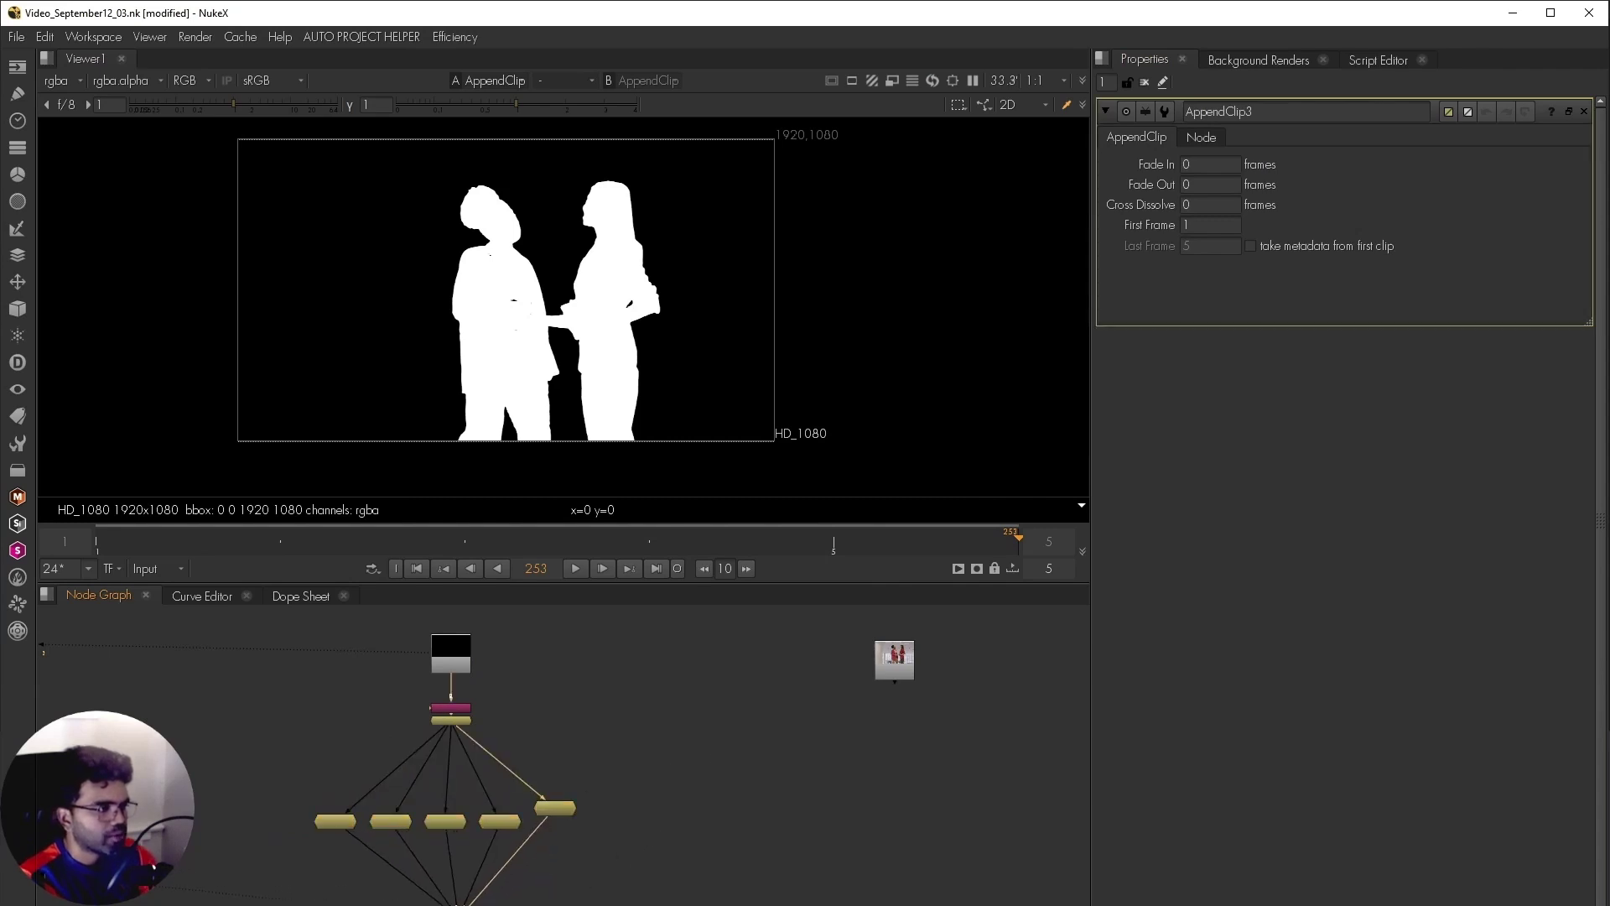
{"action": "left_click_drag", "start_coordinate": [559, 806], "coordinate": [562, 822]}
{"action": "left_click_drag", "start_coordinate": [461, 720], "coordinate": [461, 743]}
{"action": "double_click", "coordinate": [461, 743]}
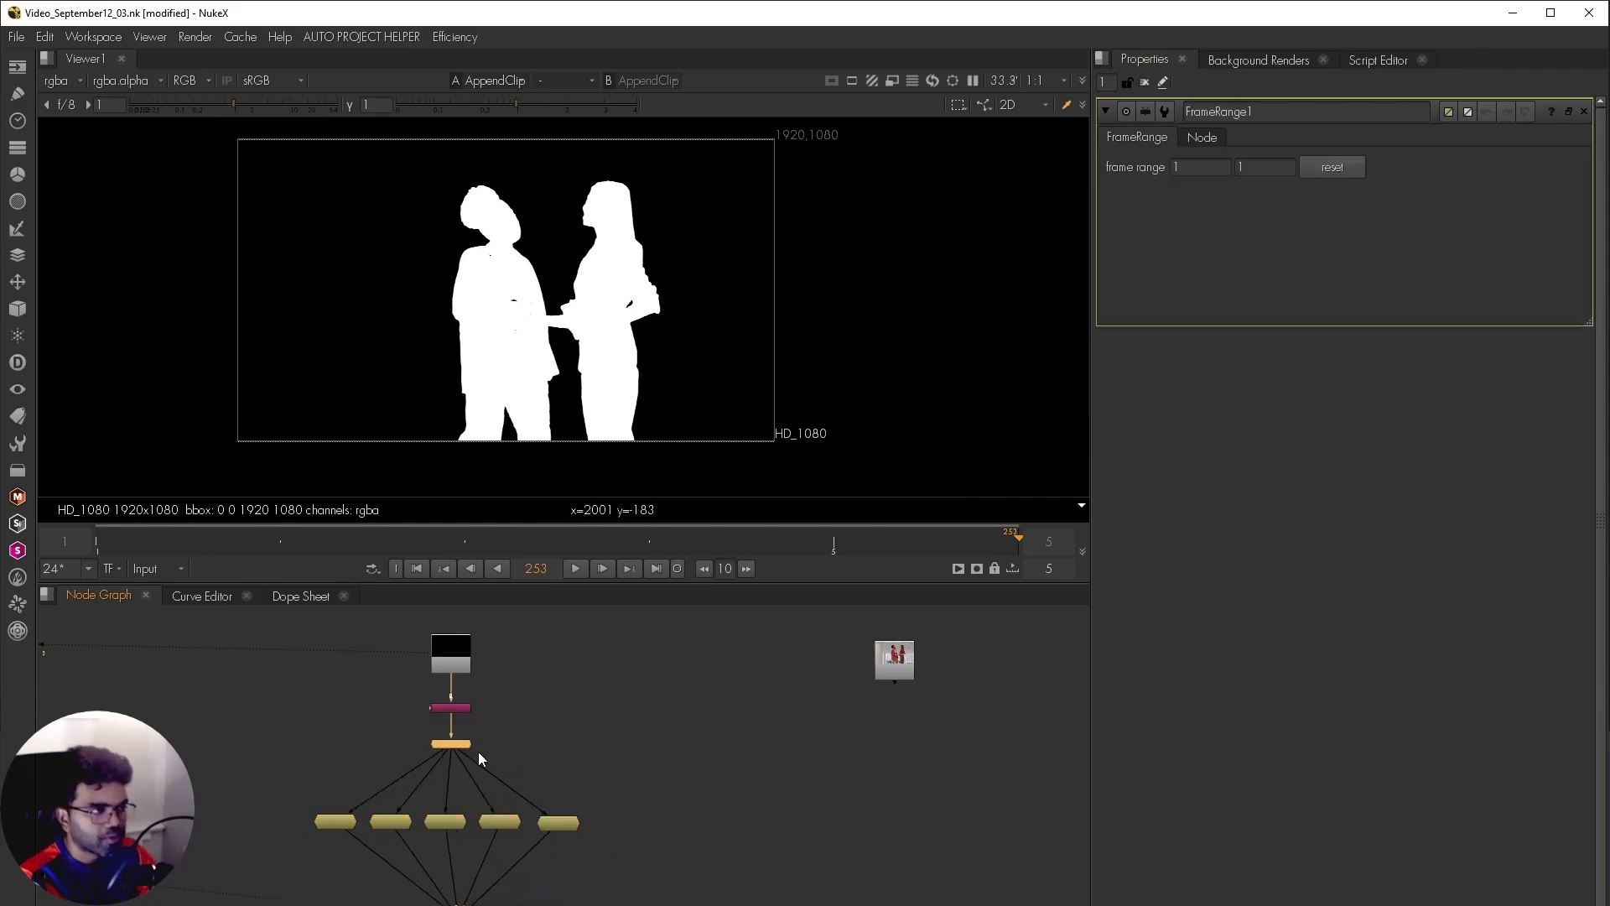
- Duplicate the FrameRange, FrameHold and AppendClip network and connect the copy to the footage Read node
{"action": "left_click_drag", "start_coordinate": [553, 851], "coordinate": [636, 781]}
{"action": "left_click", "coordinate": [544, 862]}
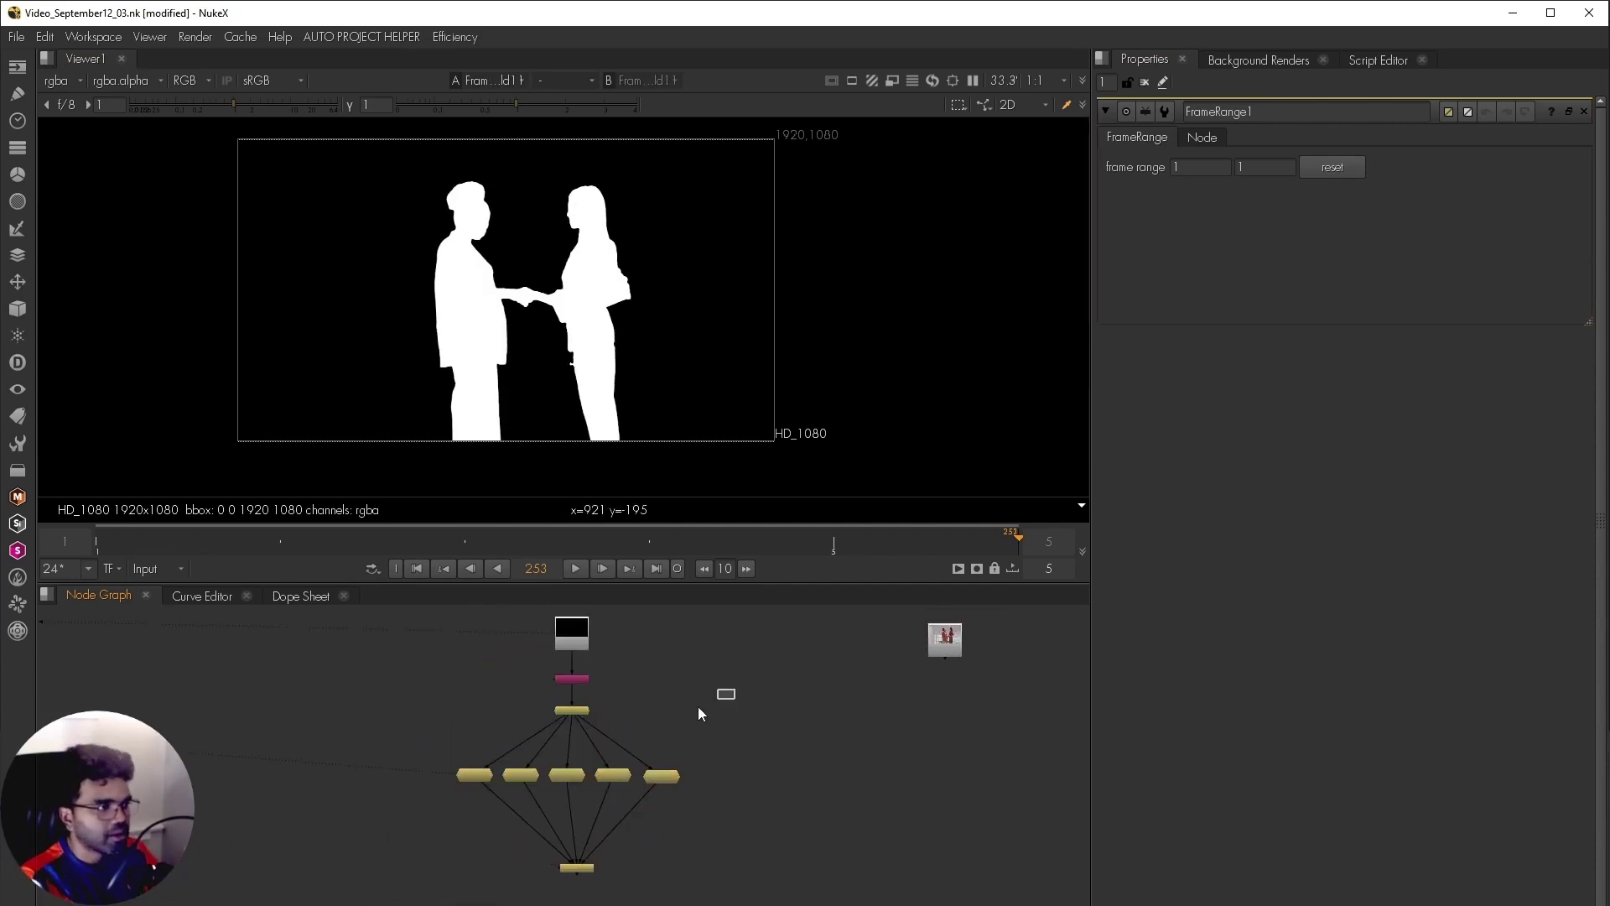
{"action": "key", "text": "ctrl+a"}
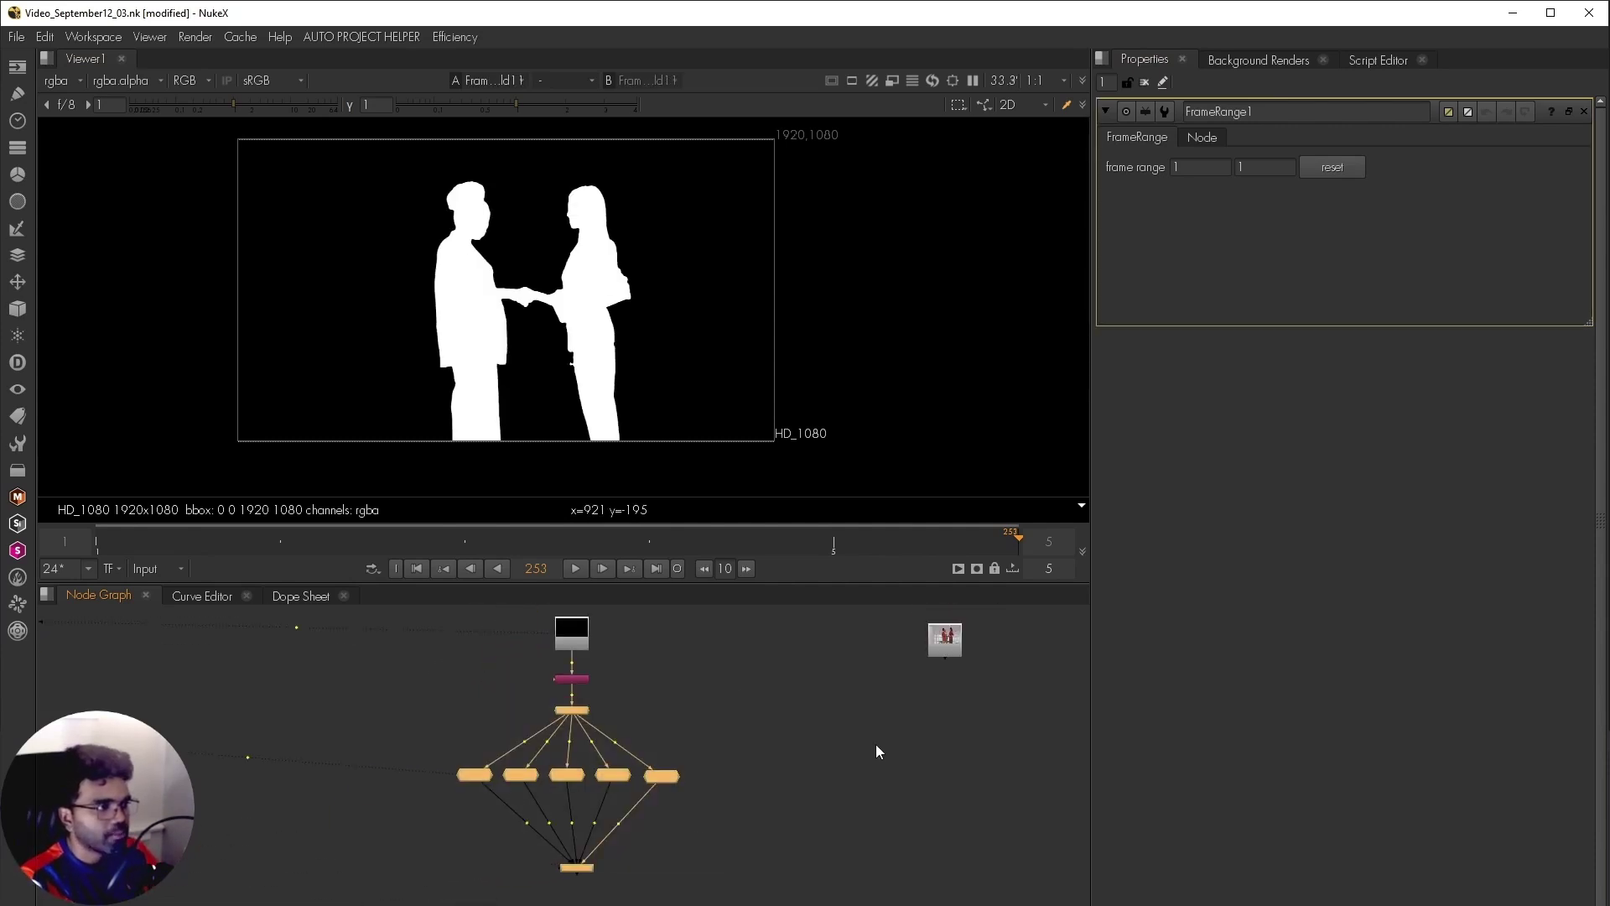
{"action": "key", "text": "f"}
{"action": "key", "text": "ctrl+v"}
{"action": "left_click_drag", "start_coordinate": [800, 755], "coordinate": [807, 648]}
{"action": "left_click_drag", "start_coordinate": [541, 845], "coordinate": [327, 781]}
- Compare the matte AppendClip with the footage AppendClip frame by frame, examining the holes inside the women's silhouettes
{"action": "key", "text": "1"}
{"action": "left_click", "coordinate": [656, 863]}
{"action": "left_click_drag", "start_coordinate": [687, 867], "coordinate": [950, 774]}
{"action": "key", "text": "2"}
{"action": "left_click", "coordinate": [280, 541]}
{"action": "key", "text": "1"}
{"action": "key", "text": "2"}
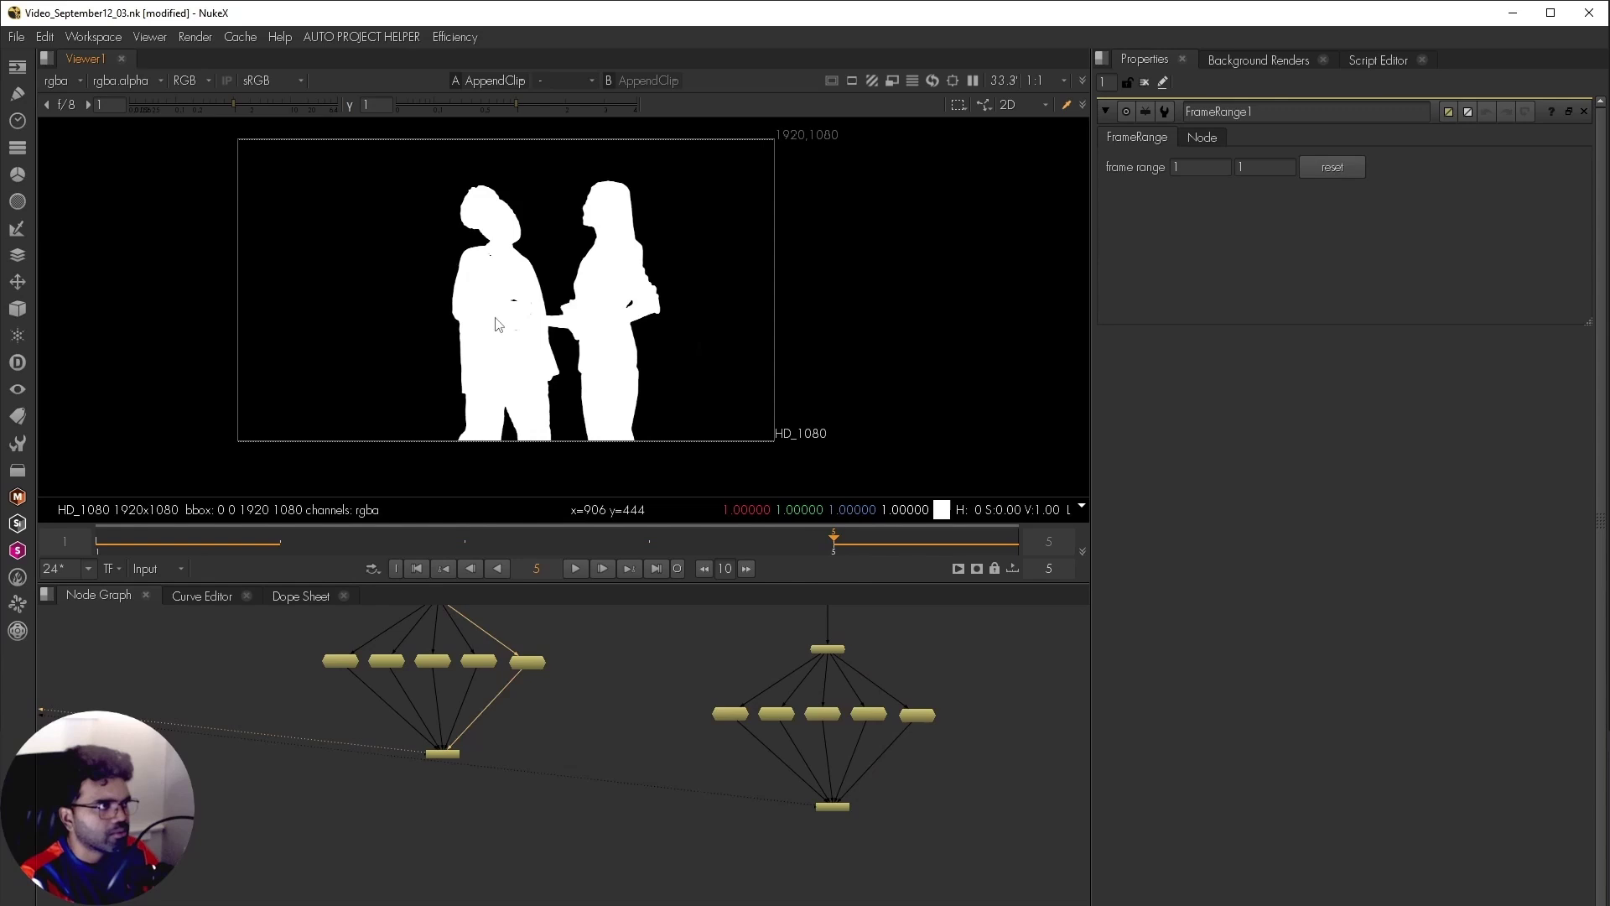
{"action": "scroll", "coordinate": [528, 307], "scroll_direction": "up", "scroll_amount": 6}
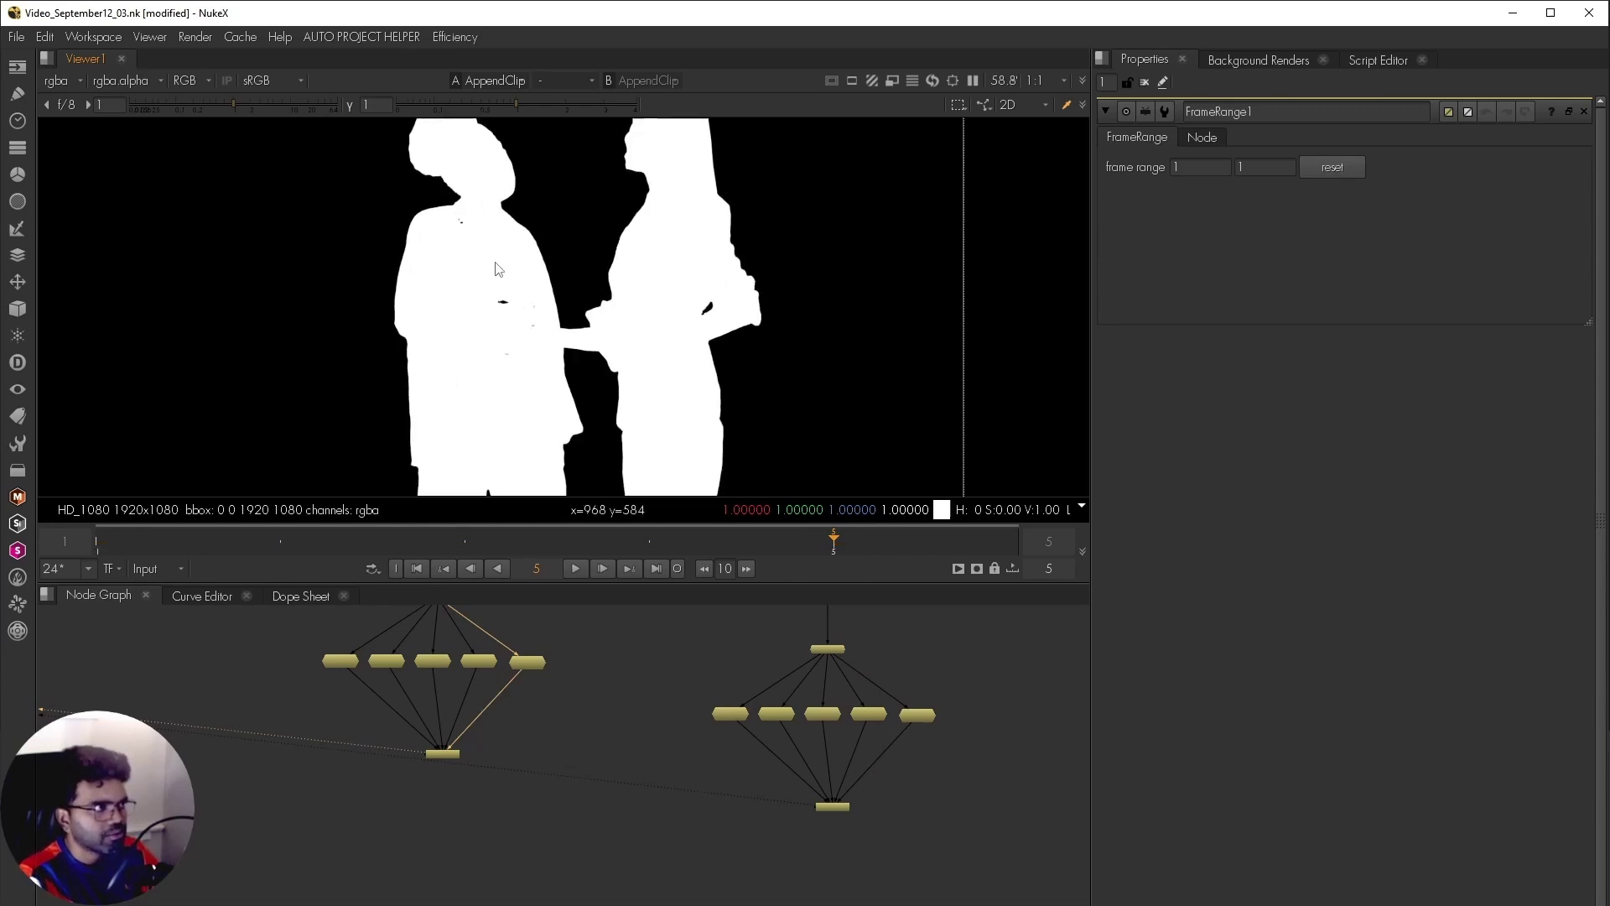
{"action": "scroll", "coordinate": [494, 294], "scroll_direction": "down", "scroll_amount": 2}
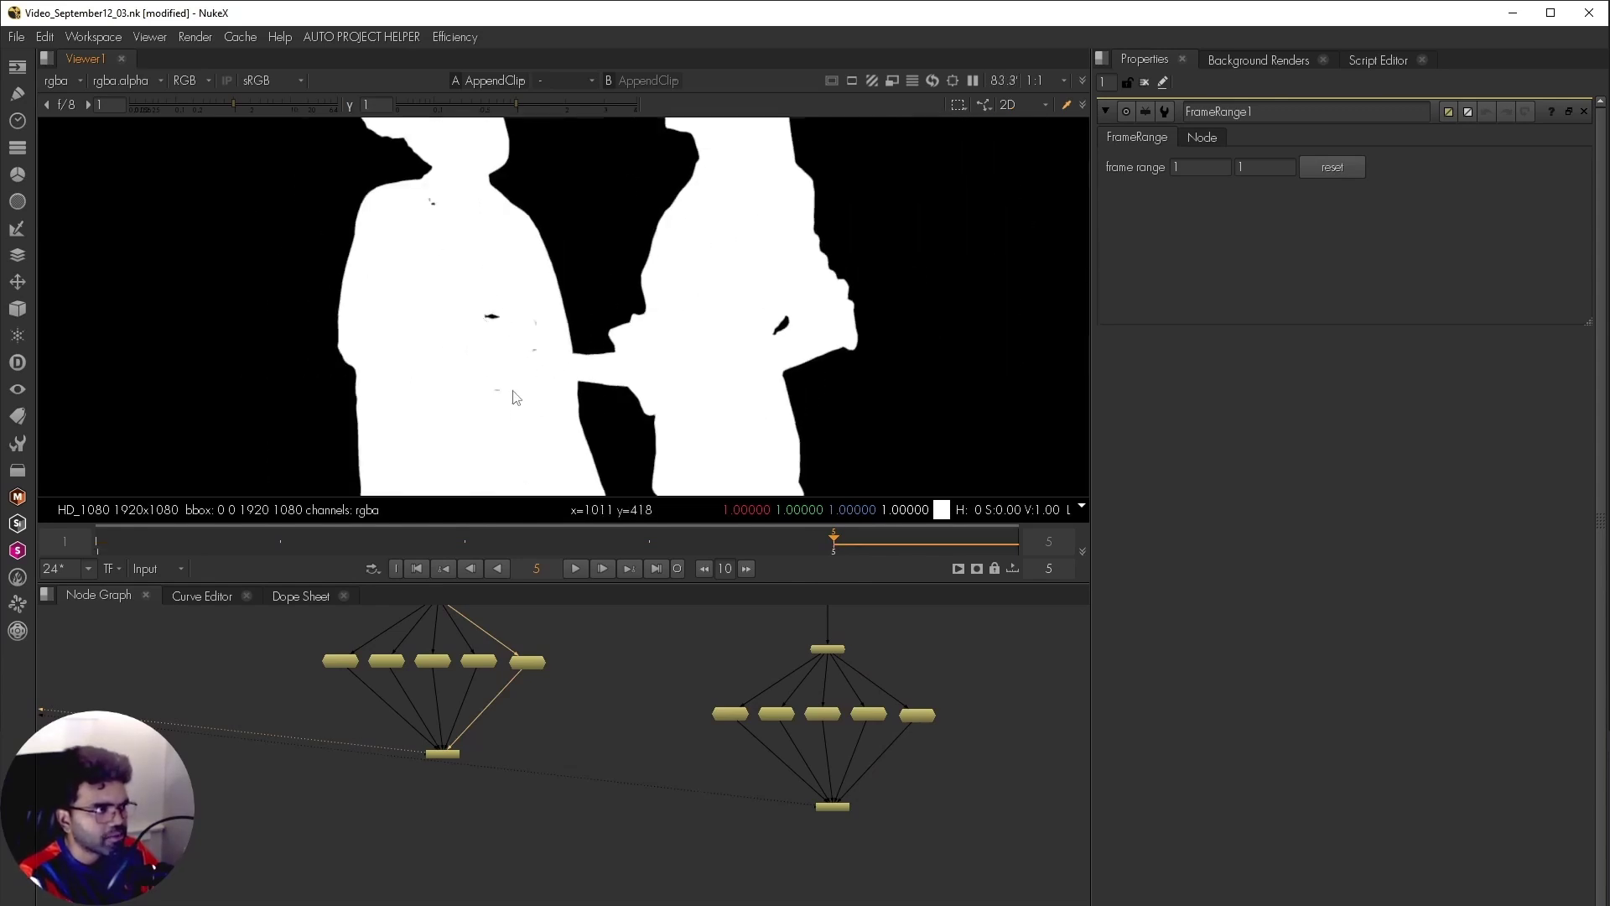
{"action": "left_click", "coordinate": [537, 538]}
{"action": "key", "text": "1"}
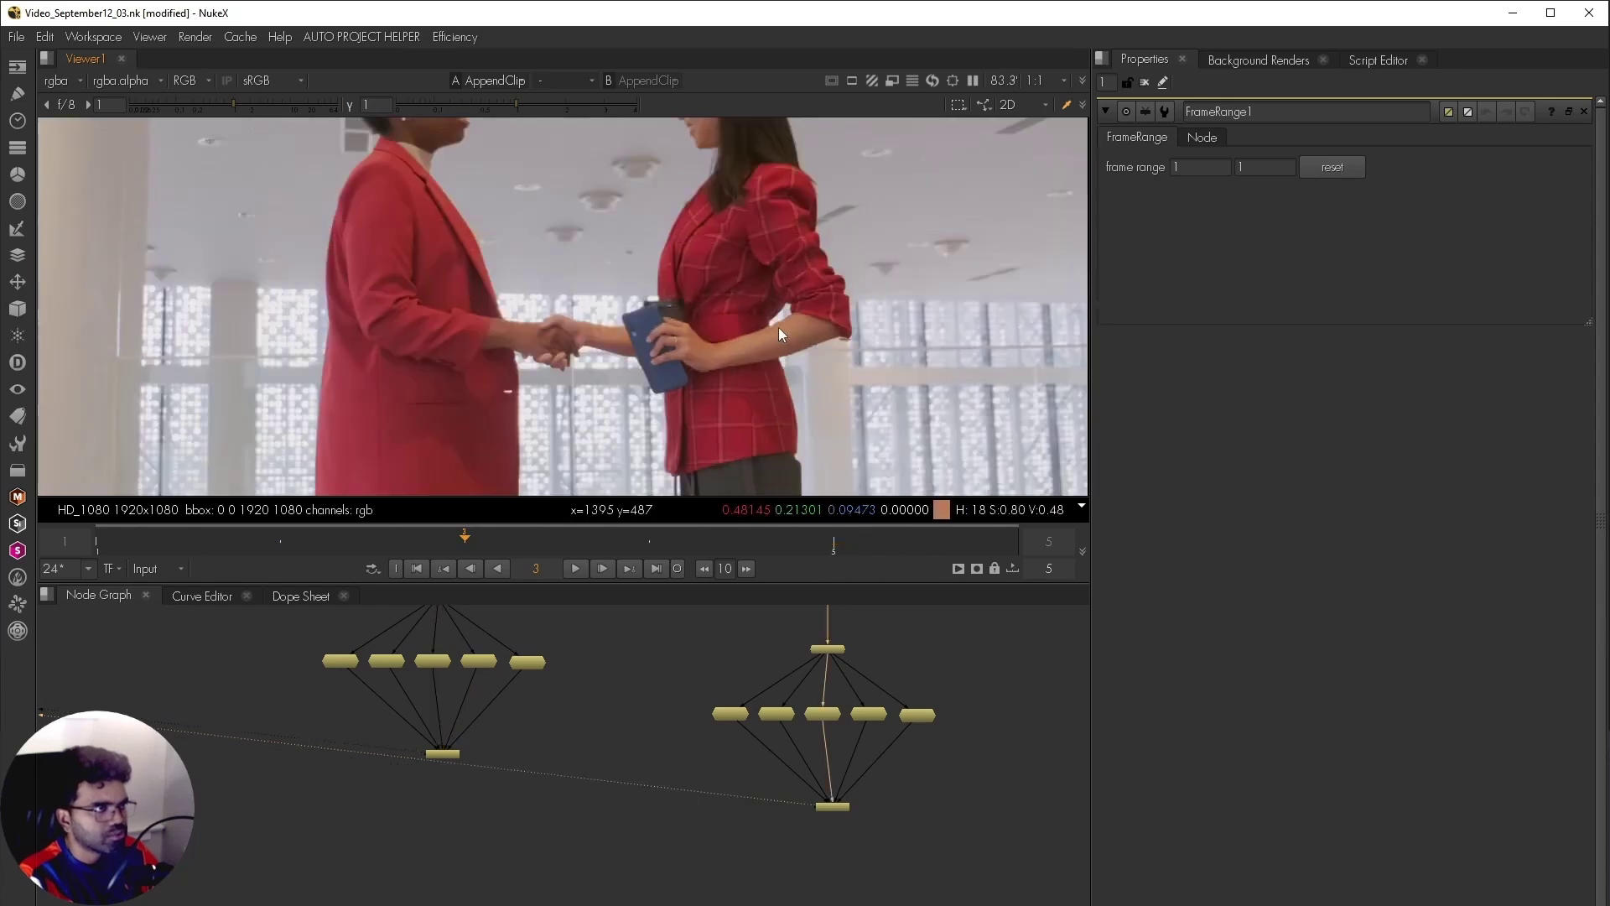
- Compare the source footage with the original matte around the thin cord hanging at the right woman's waist
{"action": "scroll", "coordinate": [681, 715], "scroll_direction": "down", "scroll_amount": 5}
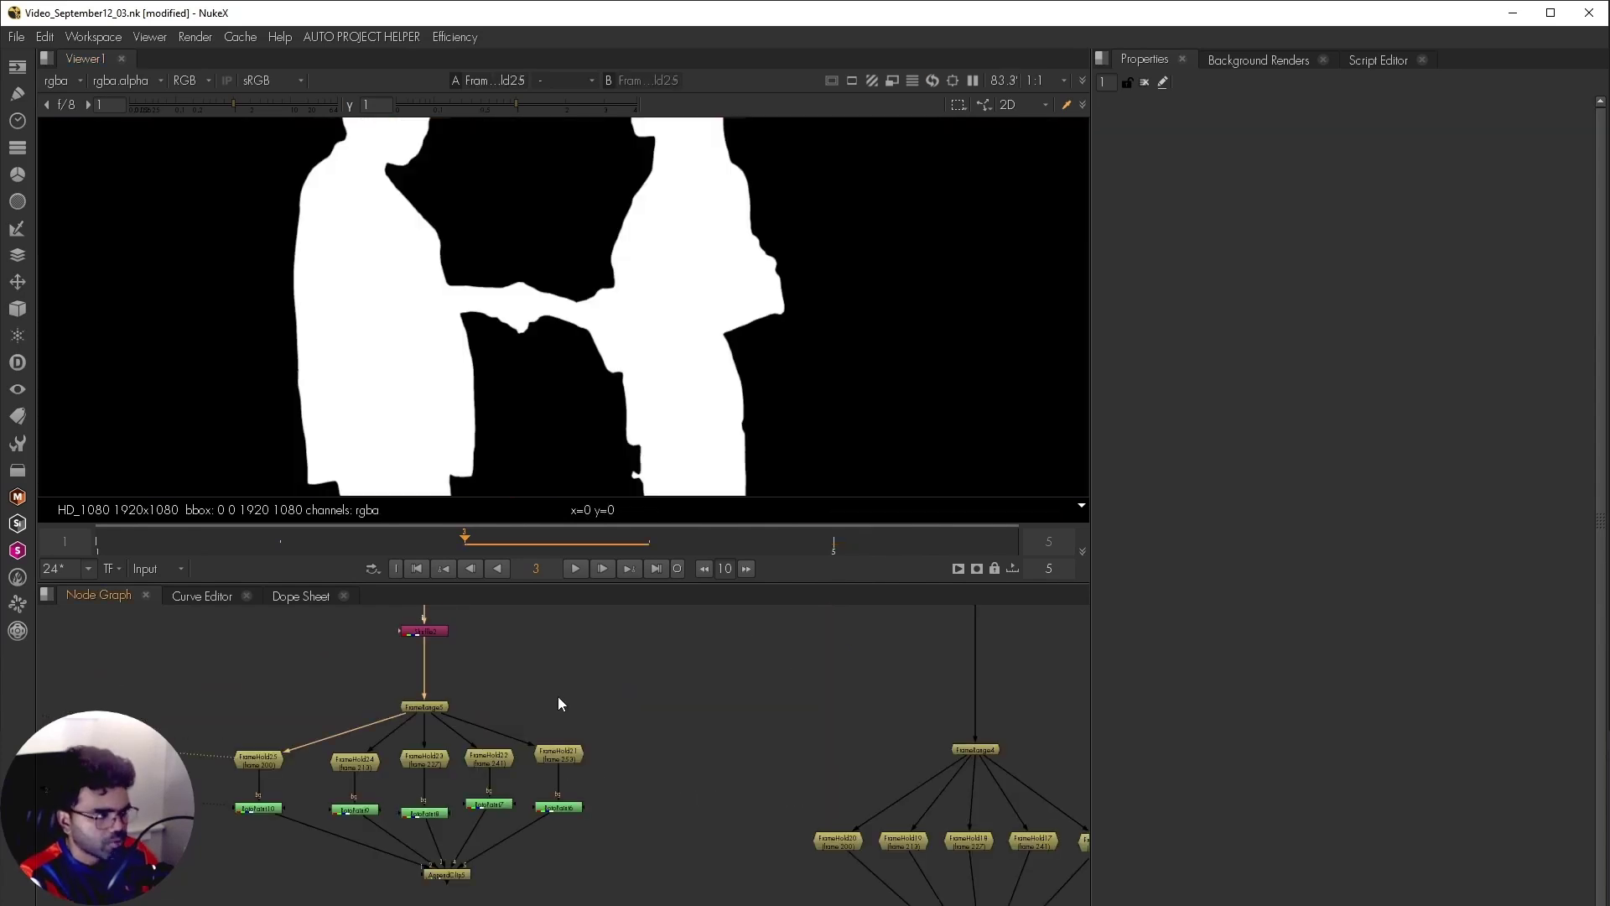
{"action": "scroll", "coordinate": [531, 774], "scroll_direction": "down", "scroll_amount": 3}
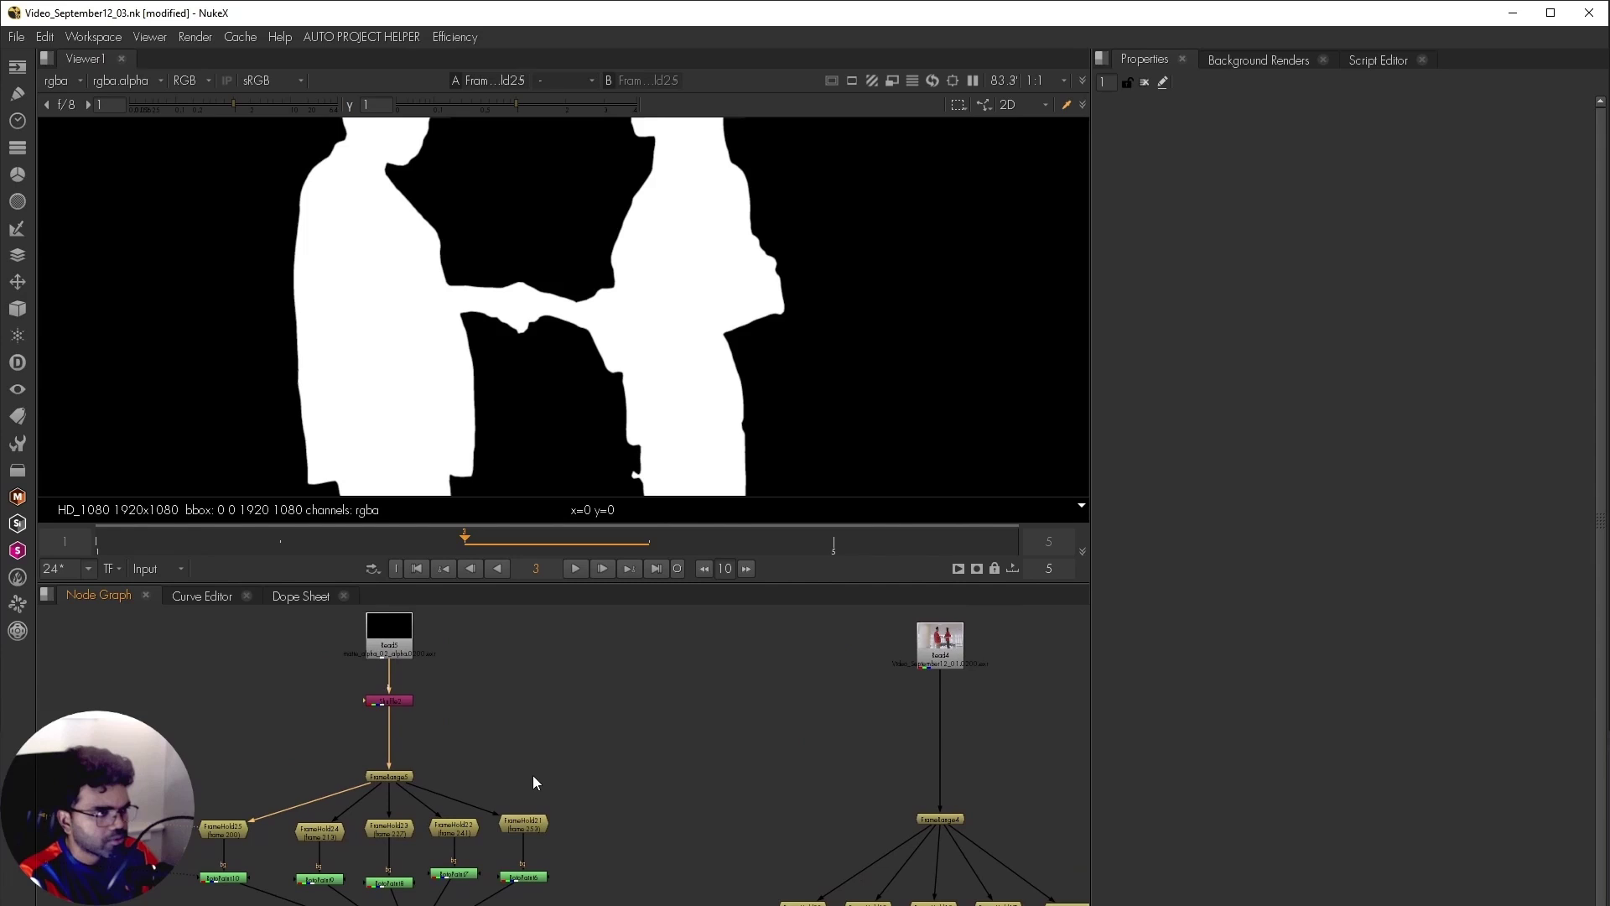
{"action": "left_click", "coordinate": [825, 681]}
{"action": "key", "text": "1"}
{"action": "left_click_drag", "start_coordinate": [610, 389], "coordinate": [597, 325]}
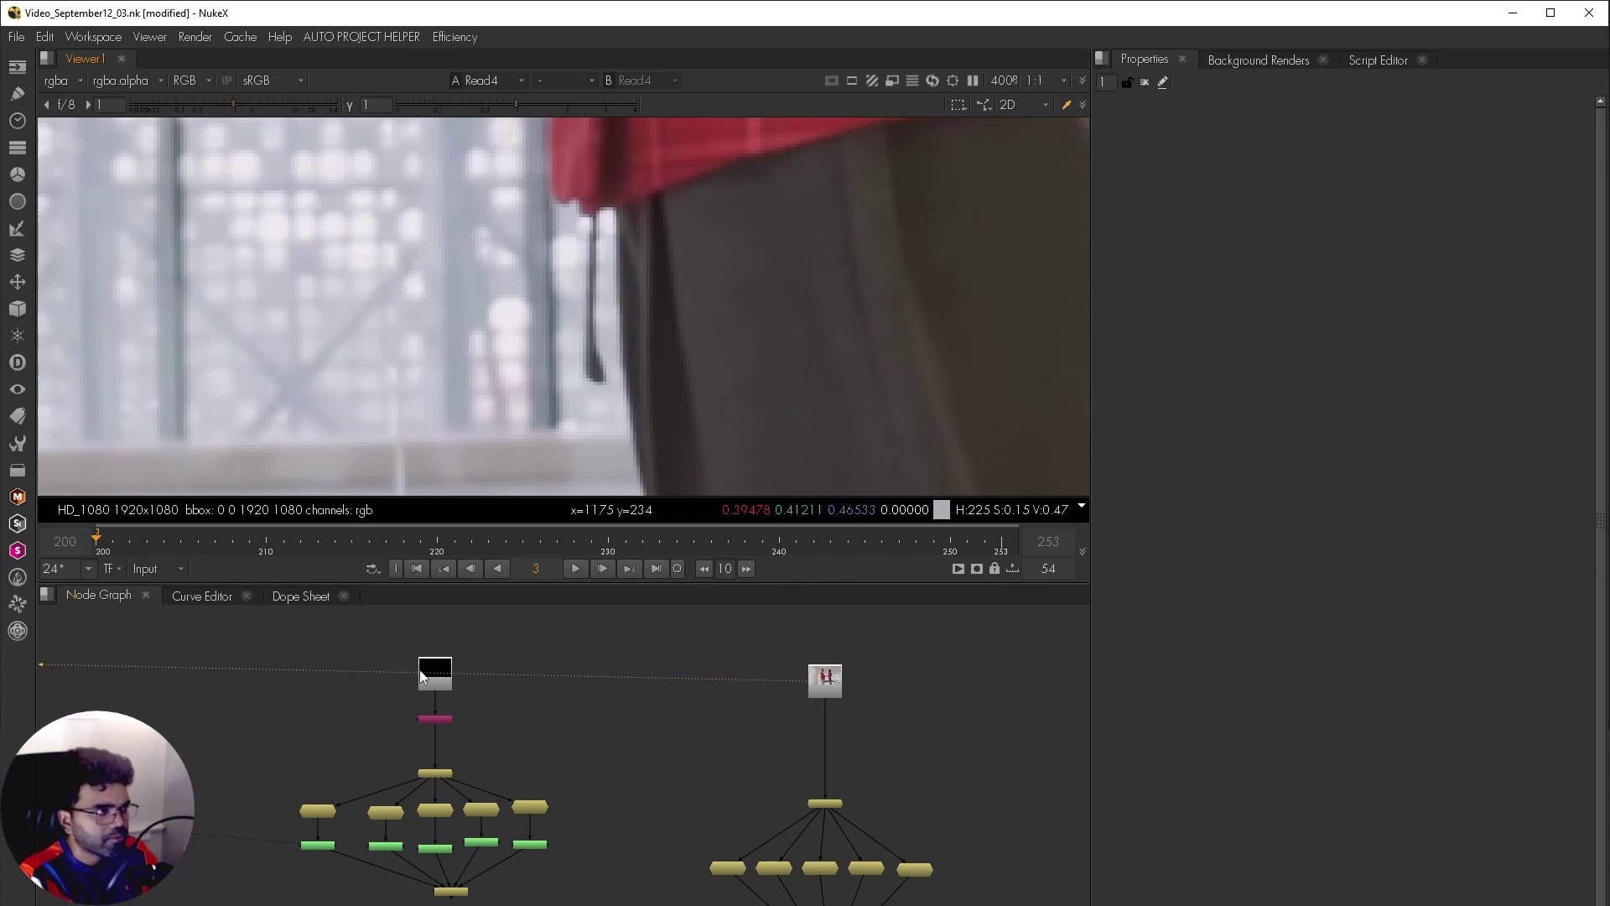
{"action": "left_click", "coordinate": [436, 722]}
{"action": "key", "text": "2"}
{"action": "key", "text": "1"}
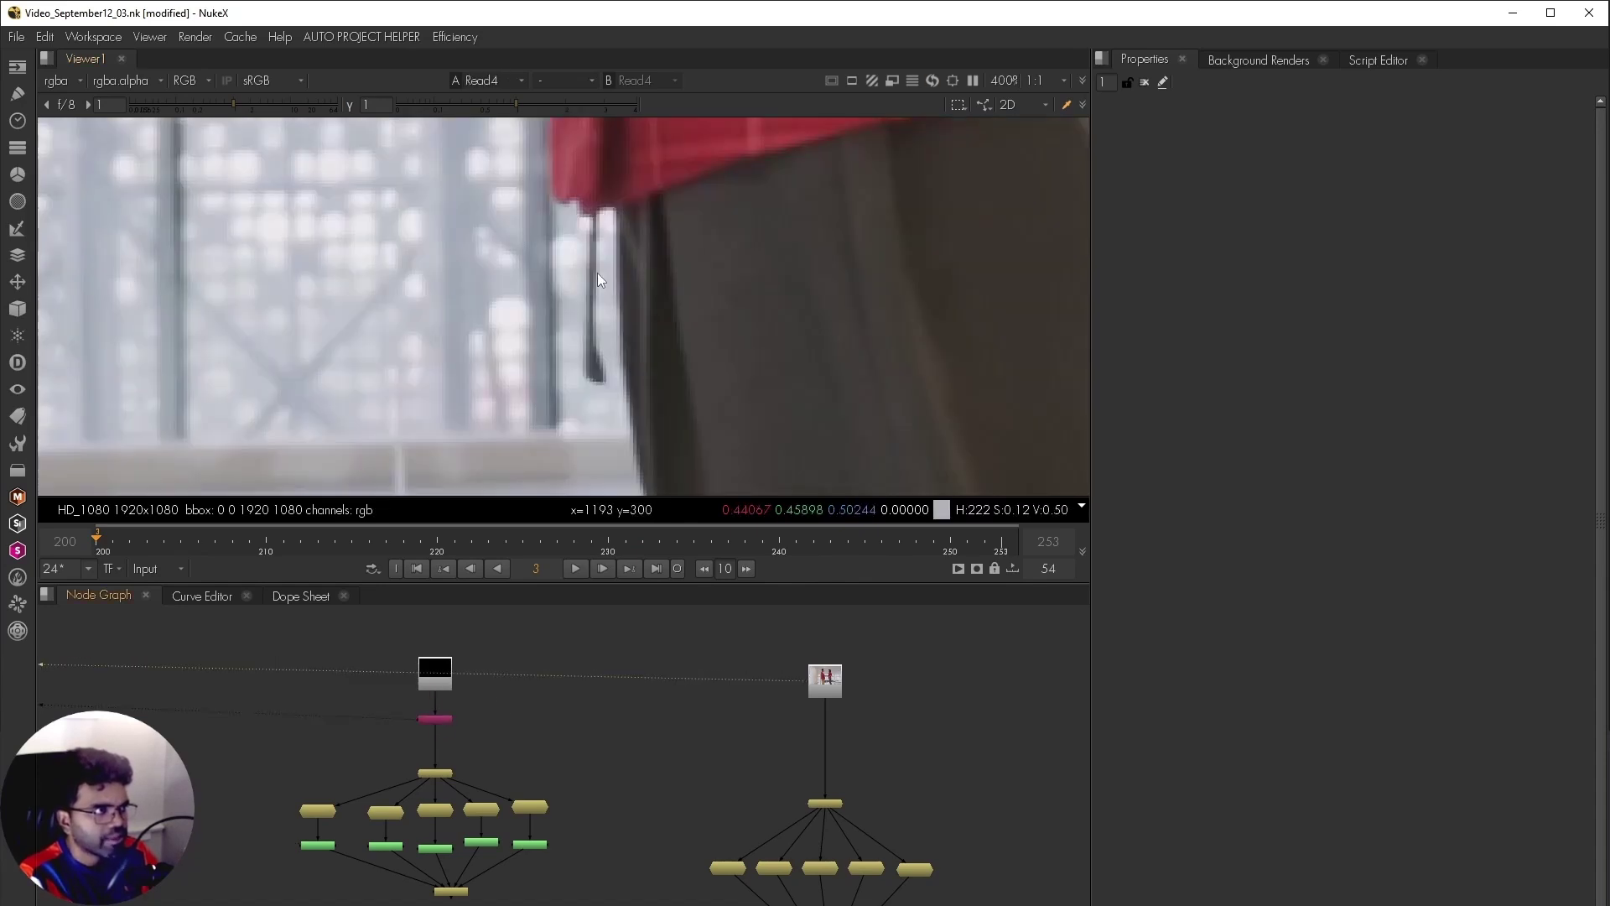
{"action": "key", "text": "2"}
- Compare the RotoPaint result for frame 200 with the footage to examine the corrected matte
{"action": "scroll", "coordinate": [424, 723], "scroll_direction": "up", "scroll_amount": 1}
{"action": "left_click", "coordinate": [298, 870]}
{"action": "key", "text": "2"}
{"action": "key", "text": "1"}
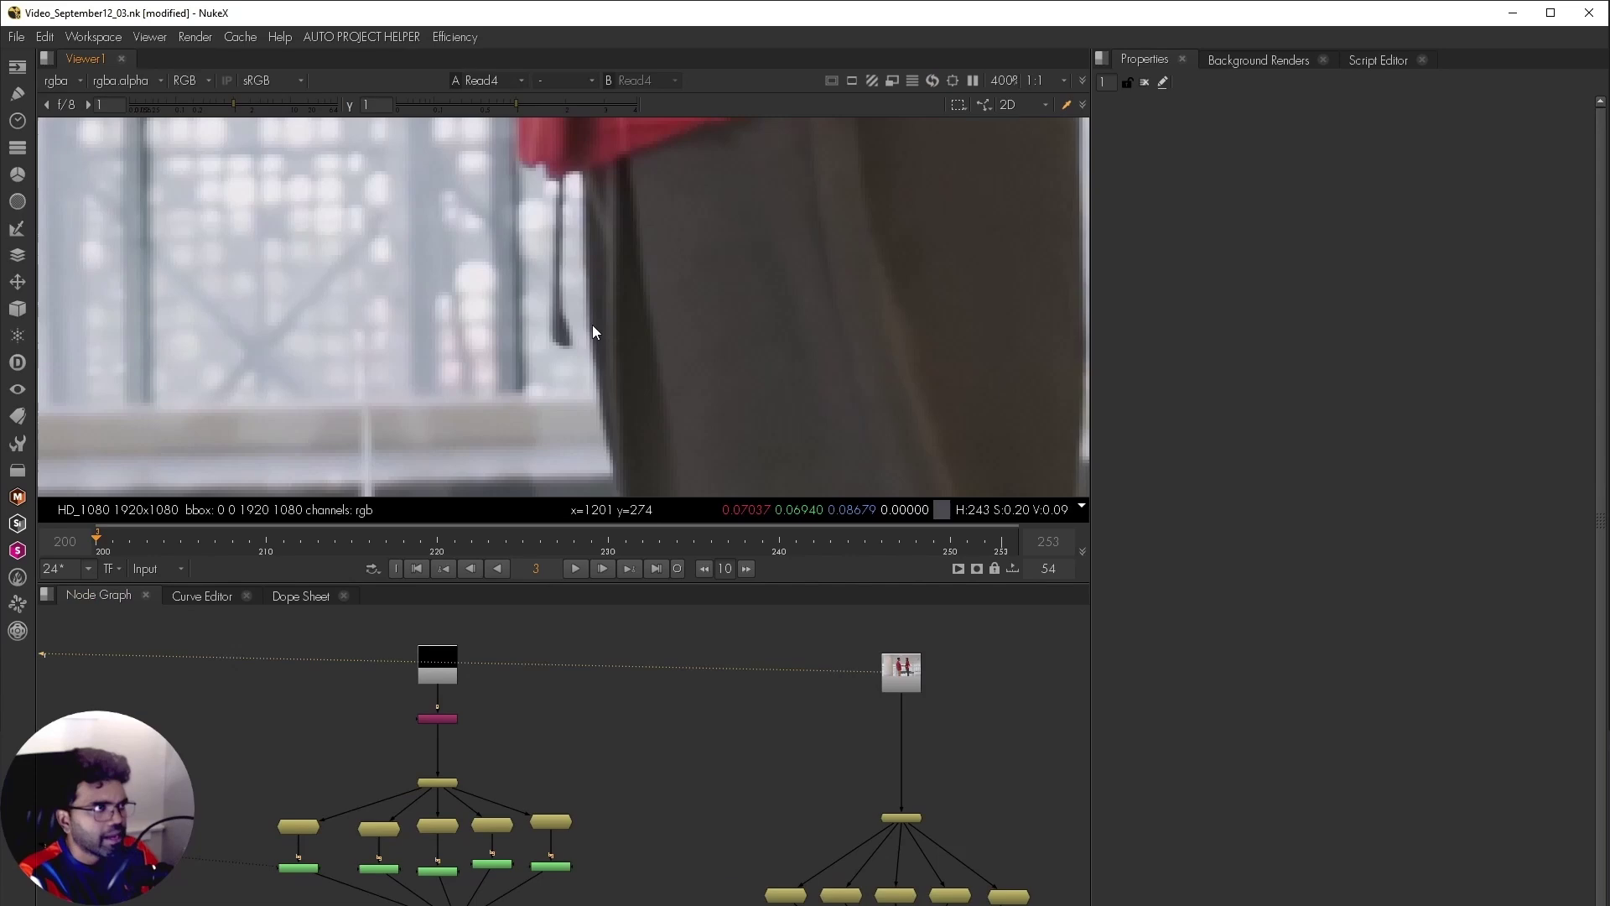
{"action": "scroll", "coordinate": [590, 324], "scroll_direction": "down", "scroll_amount": 4}
{"action": "key", "text": "2"}
{"action": "scroll", "coordinate": [586, 324], "scroll_direction": "down", "scroll_amount": 3}
{"action": "key", "text": "1"}
{"action": "key", "text": "2"}
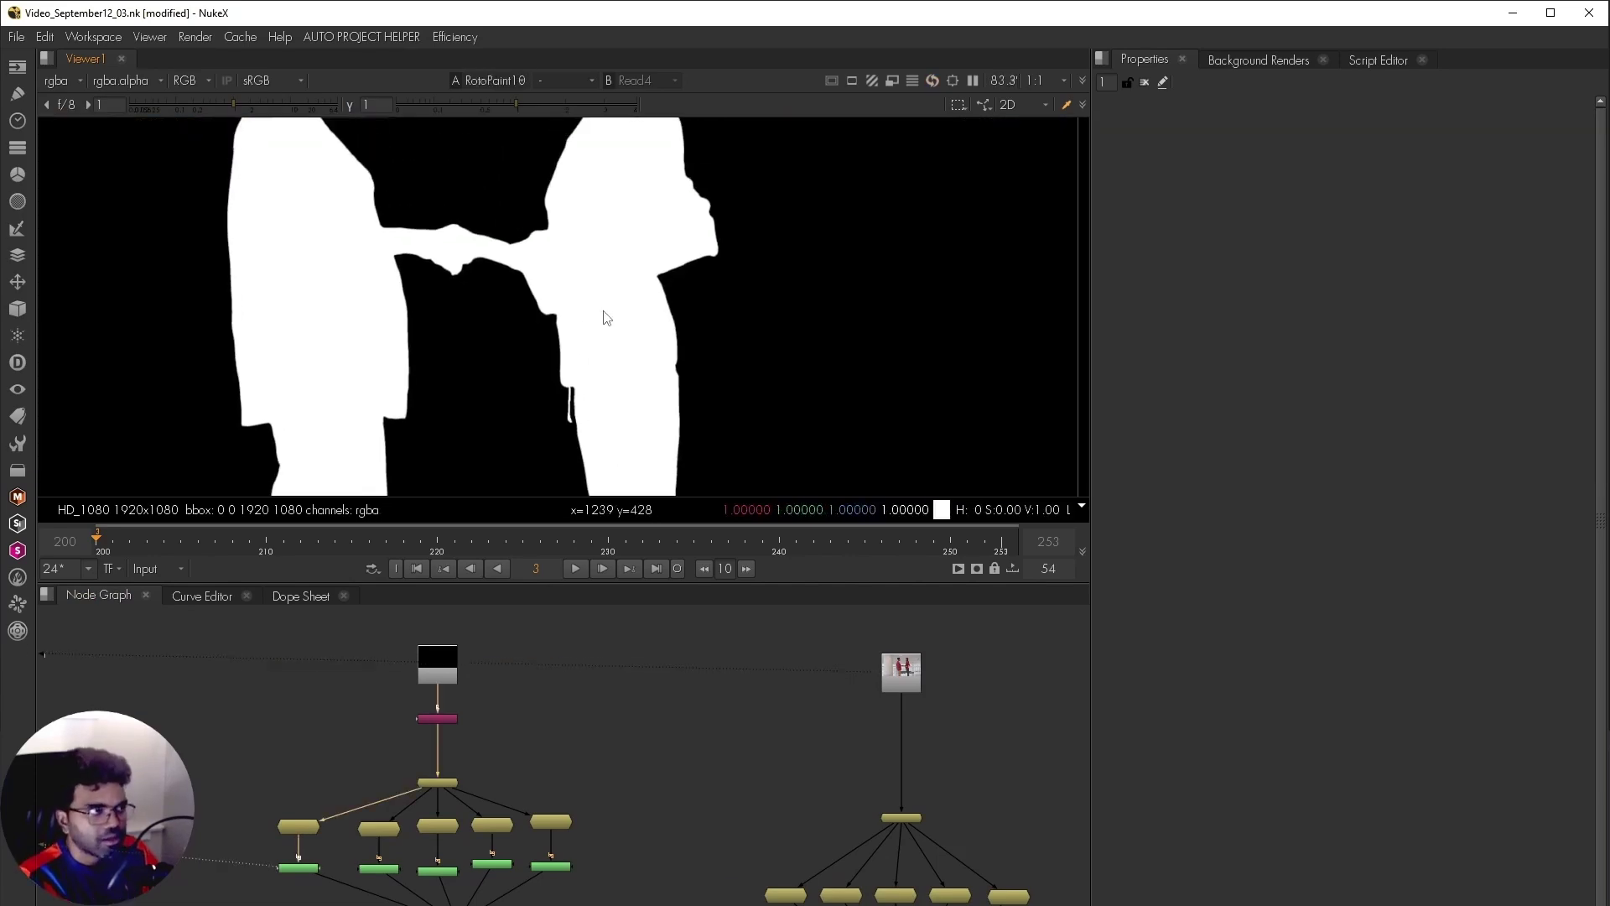
{"action": "key", "text": "1"}
{"action": "key", "text": "2"}
{"action": "key", "text": "1"}
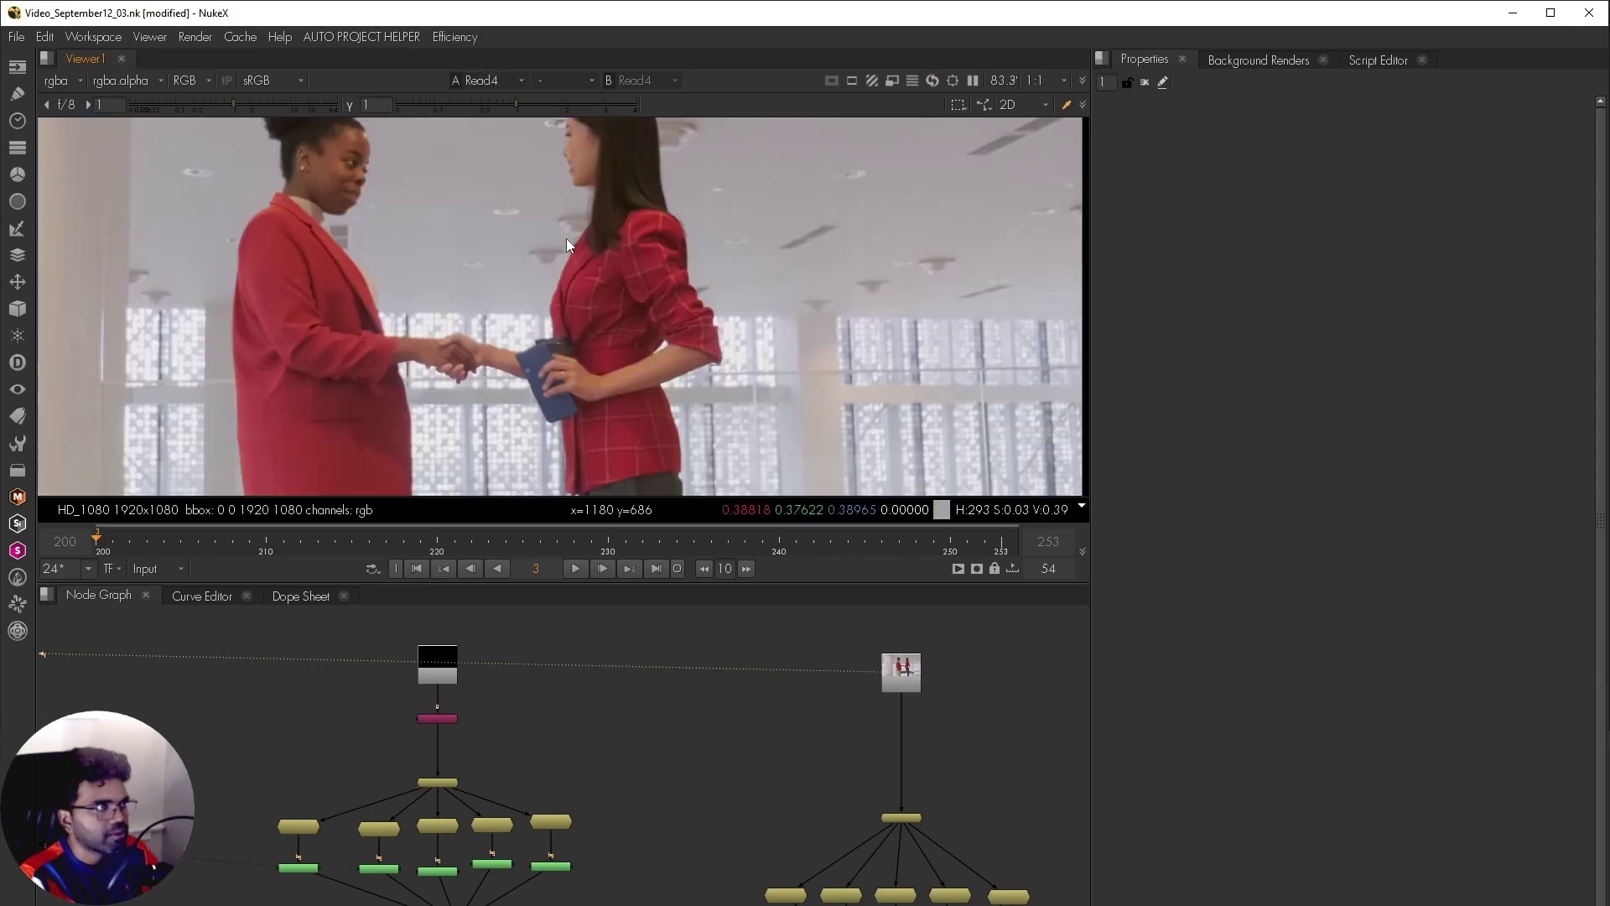
- Examine the RotoPaint corrections on the frame 213 matte around the handshake and the waist cord
{"action": "key", "text": "2"}
{"action": "key", "text": "1"}
{"action": "key", "text": "2"}
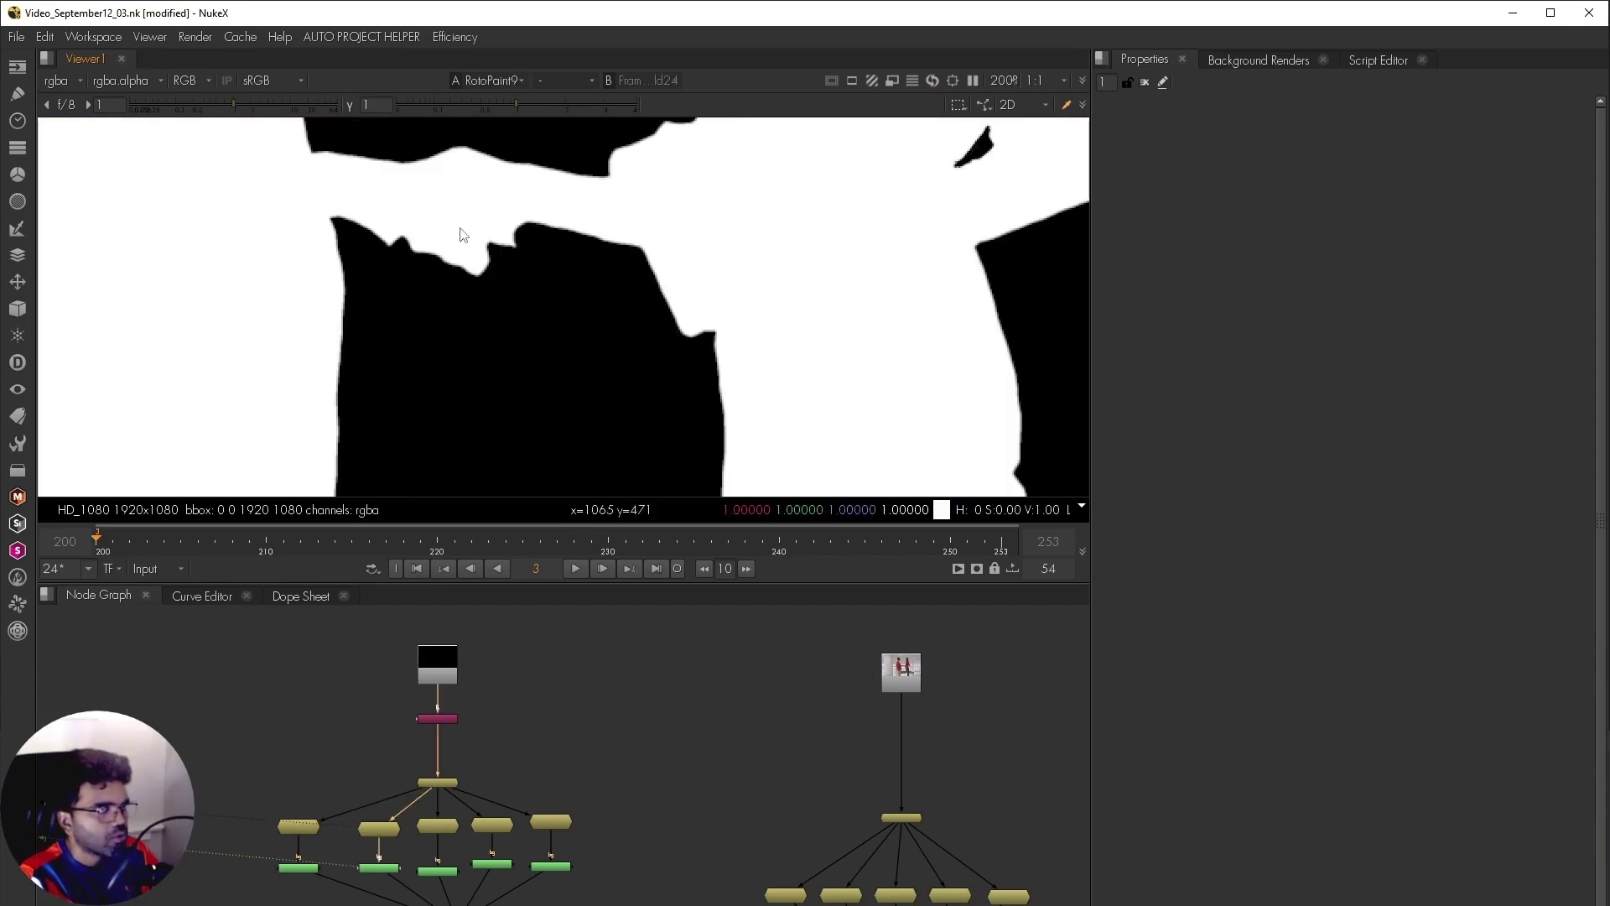
{"action": "scroll", "coordinate": [459, 233], "scroll_direction": "down", "scroll_amount": 2}
{"action": "left_click_drag", "start_coordinate": [734, 284], "coordinate": [689, 194]}
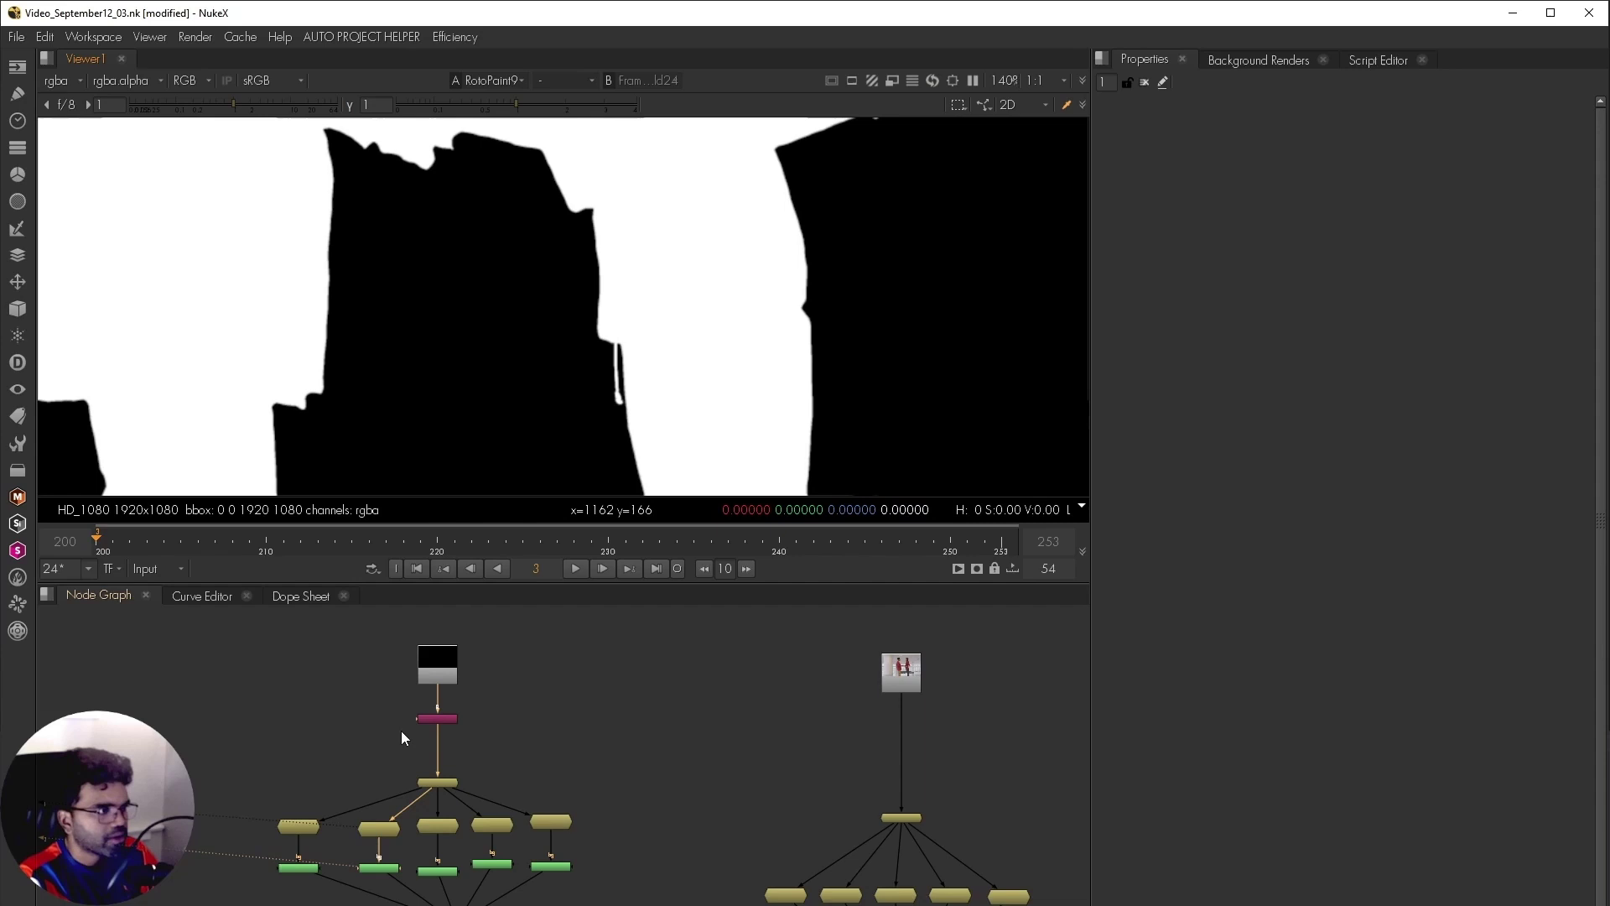
- Compare the held matte at frame 227 with its RotoPaint-corrected version
{"action": "left_click", "coordinate": [441, 827]}
{"action": "key", "text": "1"}
{"action": "scroll", "coordinate": [631, 394], "scroll_direction": "down", "scroll_amount": 4}
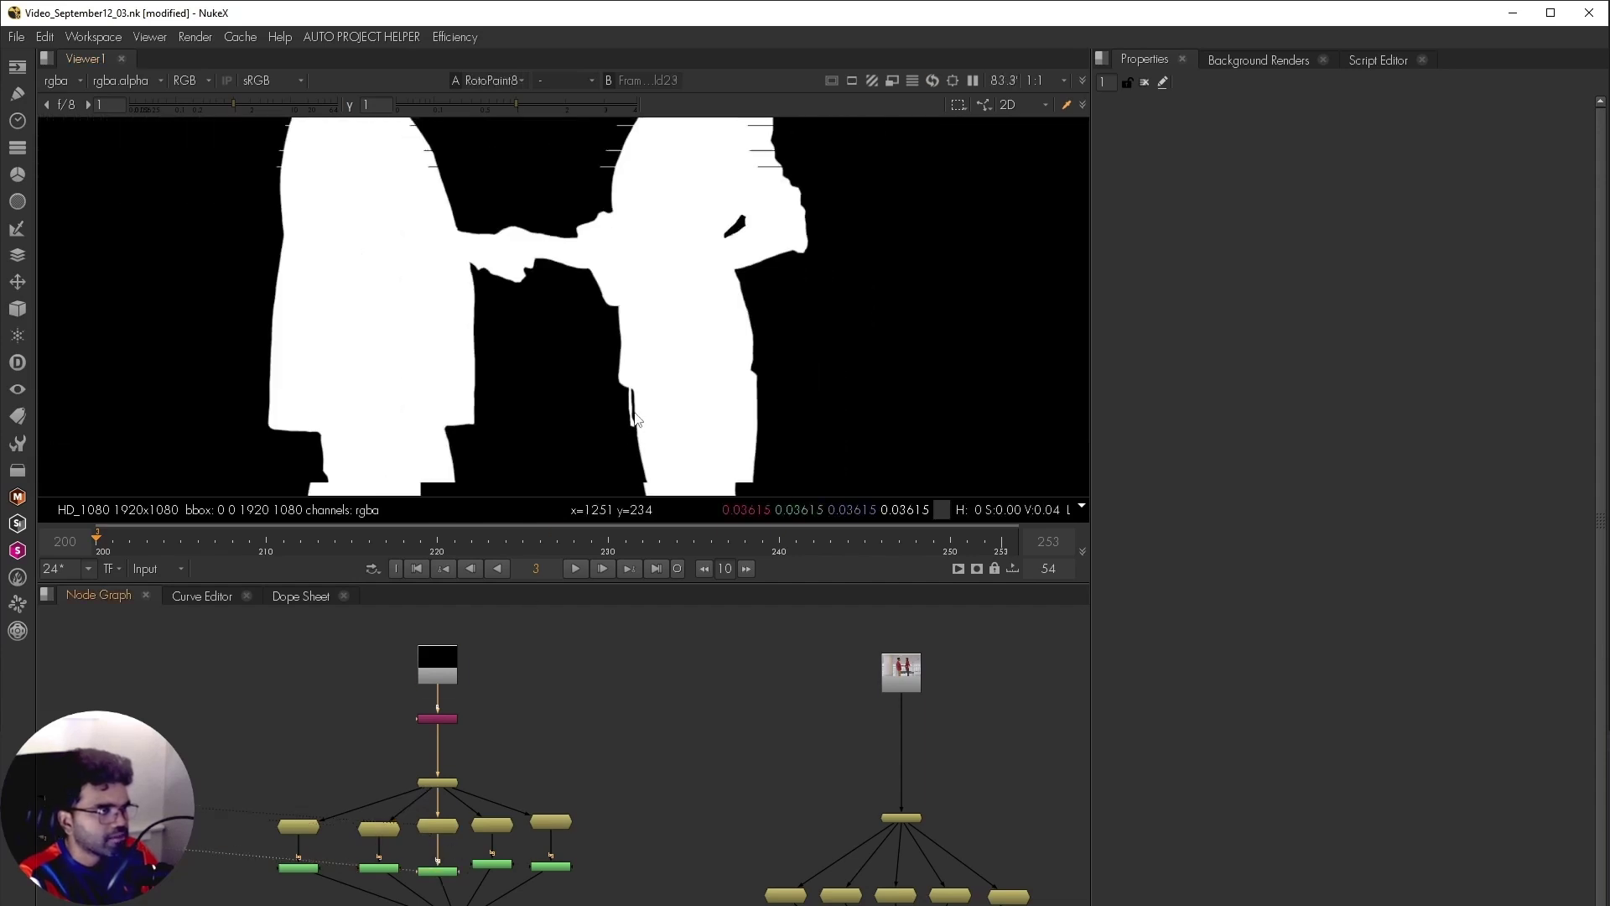
{"action": "key", "text": "2"}
{"action": "mouse_move", "coordinate": [484, 280]}
{"action": "left_mouse_down"}
{"action": "mouse_move", "coordinate": [476, 333]}
{"action": "mouse_move", "coordinate": [508, 272]}
{"action": "left_mouse_up"}
{"action": "key", "text": "1"}
{"action": "key", "text": "2"}
- Compare the held matte at frame 241 with its RotoPaint version, examining the right woman's elbow edge
{"action": "left_click", "coordinate": [495, 829]}
{"action": "key", "text": "1"}
{"action": "left_click", "coordinate": [493, 865]}
{"action": "key", "text": "2"}
{"action": "key", "text": "1"}
{"action": "key", "text": "2"}
{"action": "scroll", "coordinate": [696, 267], "scroll_direction": "up", "scroll_amount": 7}
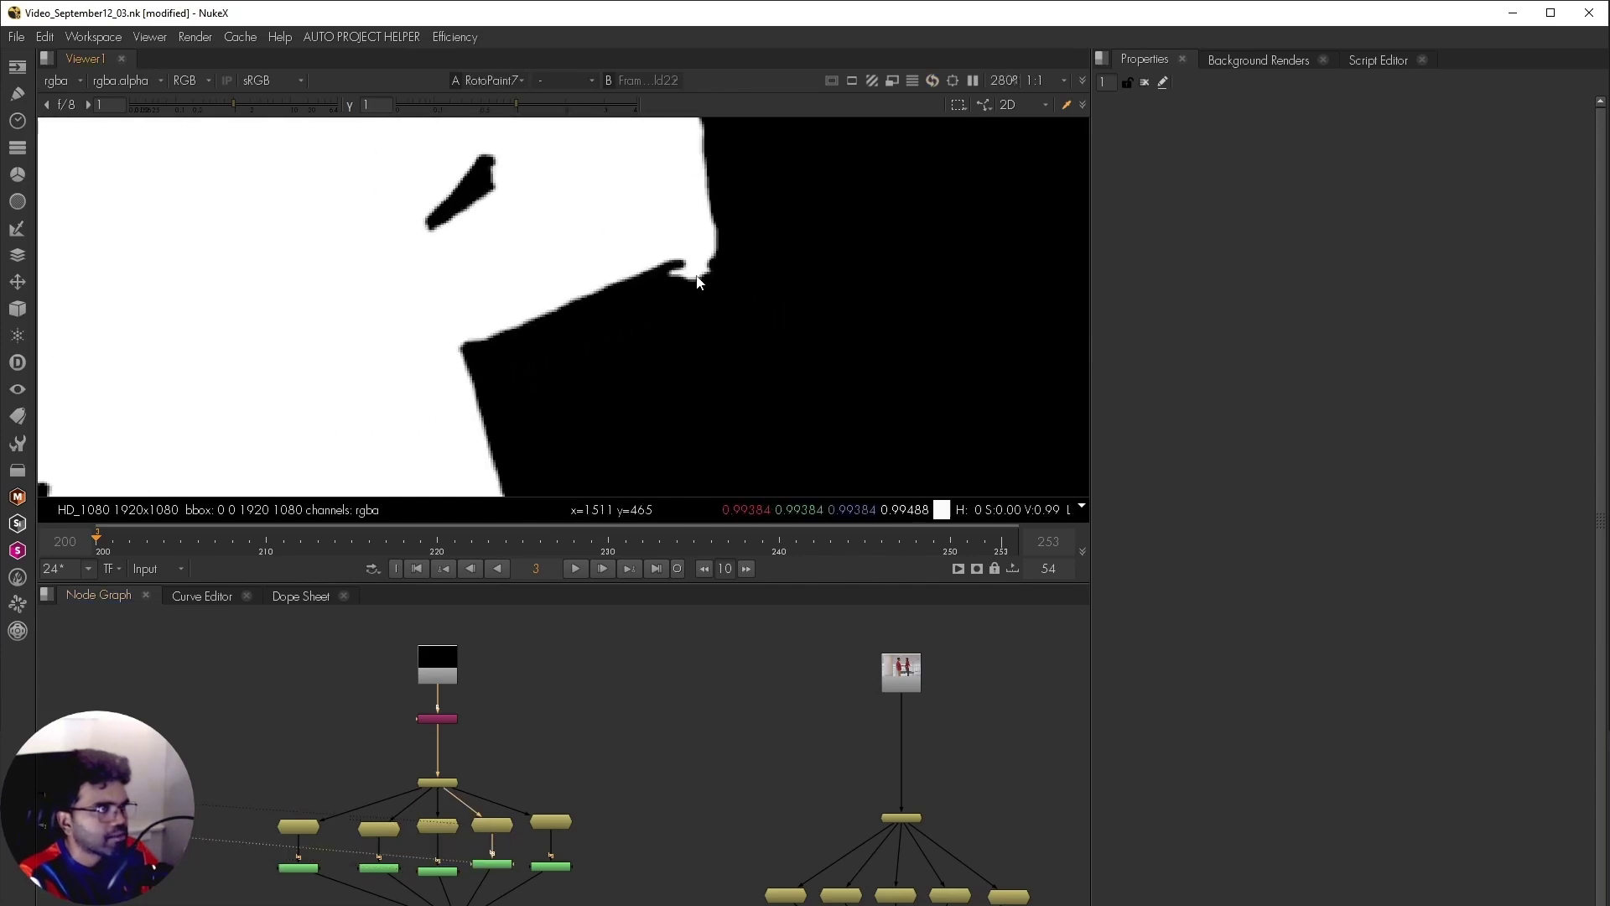
- Compare the held matte at frame 253 with its RotoPaint version to check the filled holes in the jacket
{"action": "left_click", "coordinate": [555, 866]}
{"action": "key", "text": "1"}
{"action": "scroll", "coordinate": [644, 351], "scroll_direction": "down", "scroll_amount": 8}
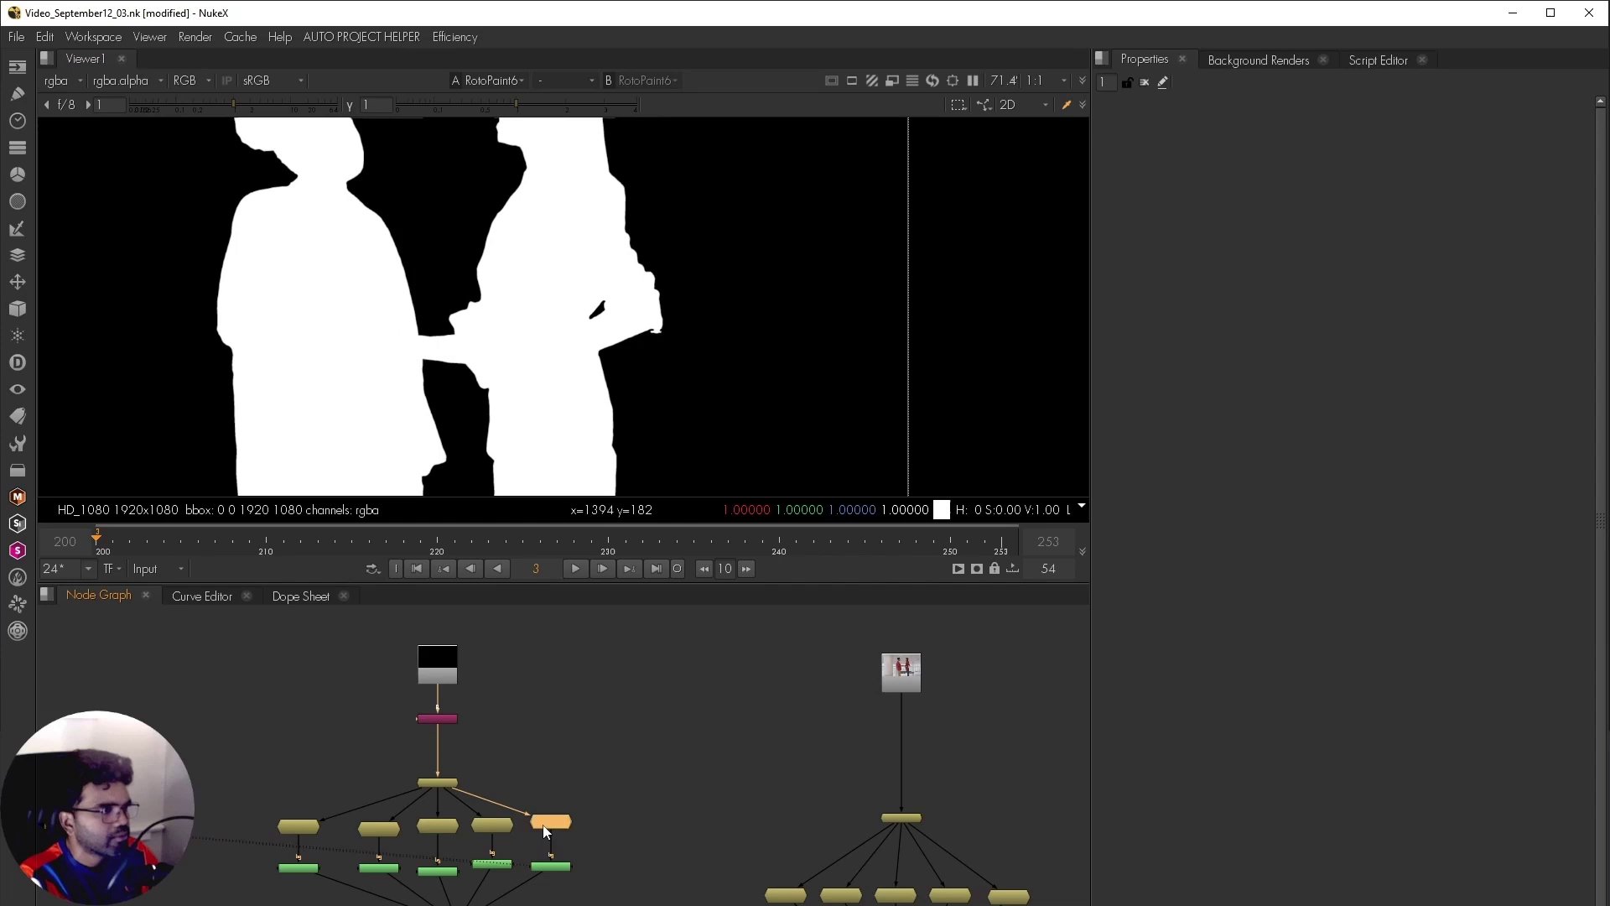
{"action": "left_click", "coordinate": [550, 866]}
{"action": "key", "text": "5"}
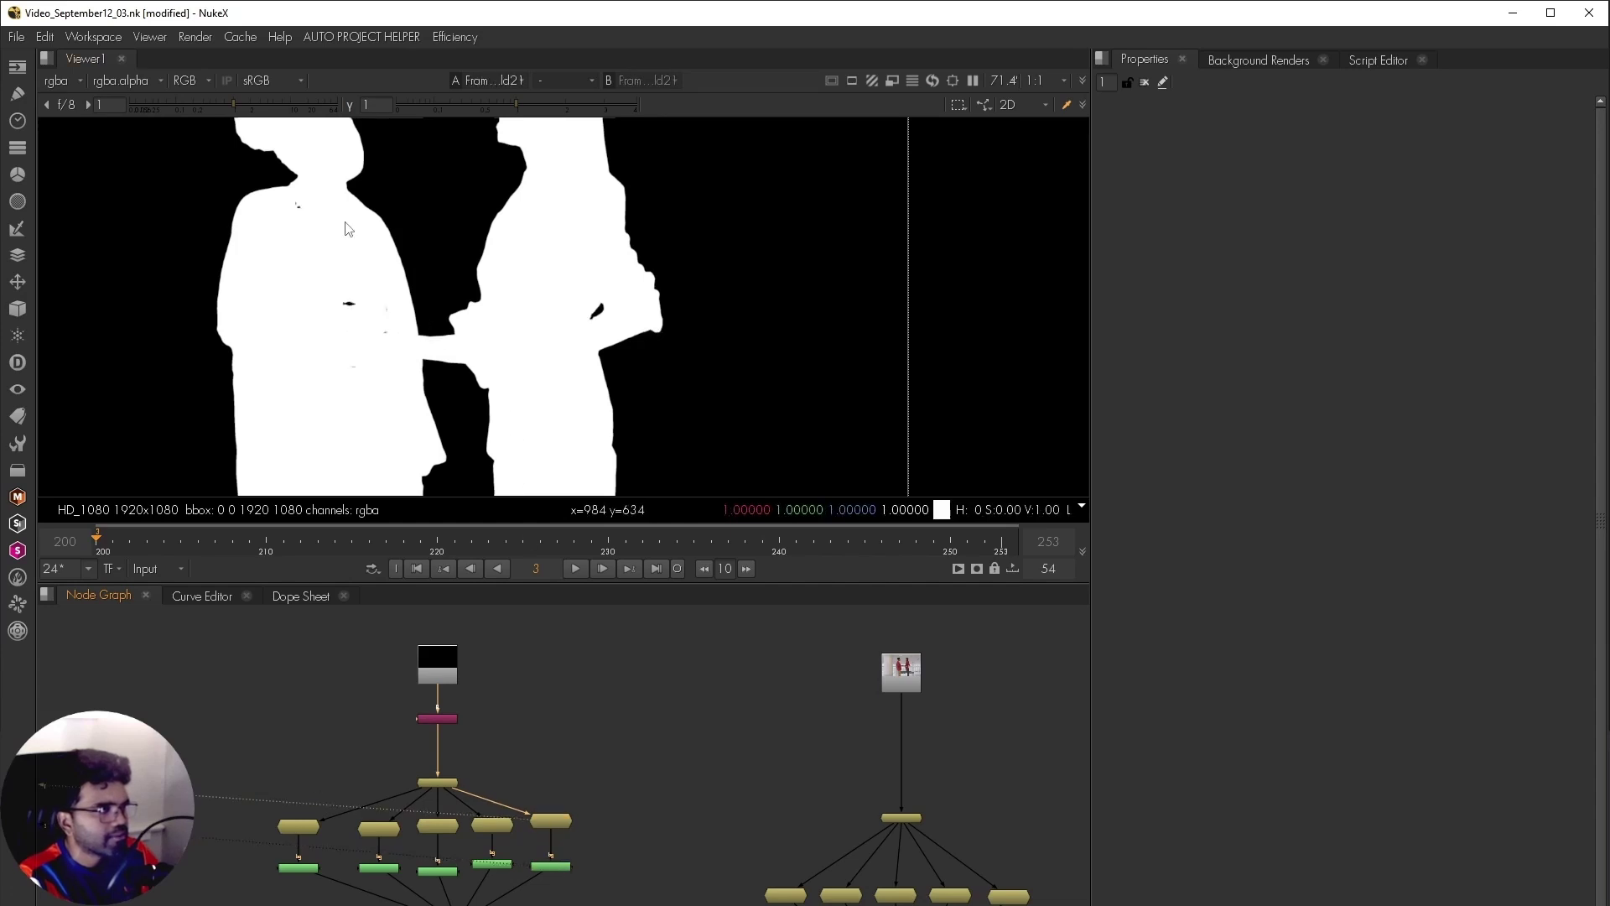
{"action": "key", "text": "5"}
{"action": "scroll", "coordinate": [593, 370], "scroll_direction": "down", "scroll_amount": 2}
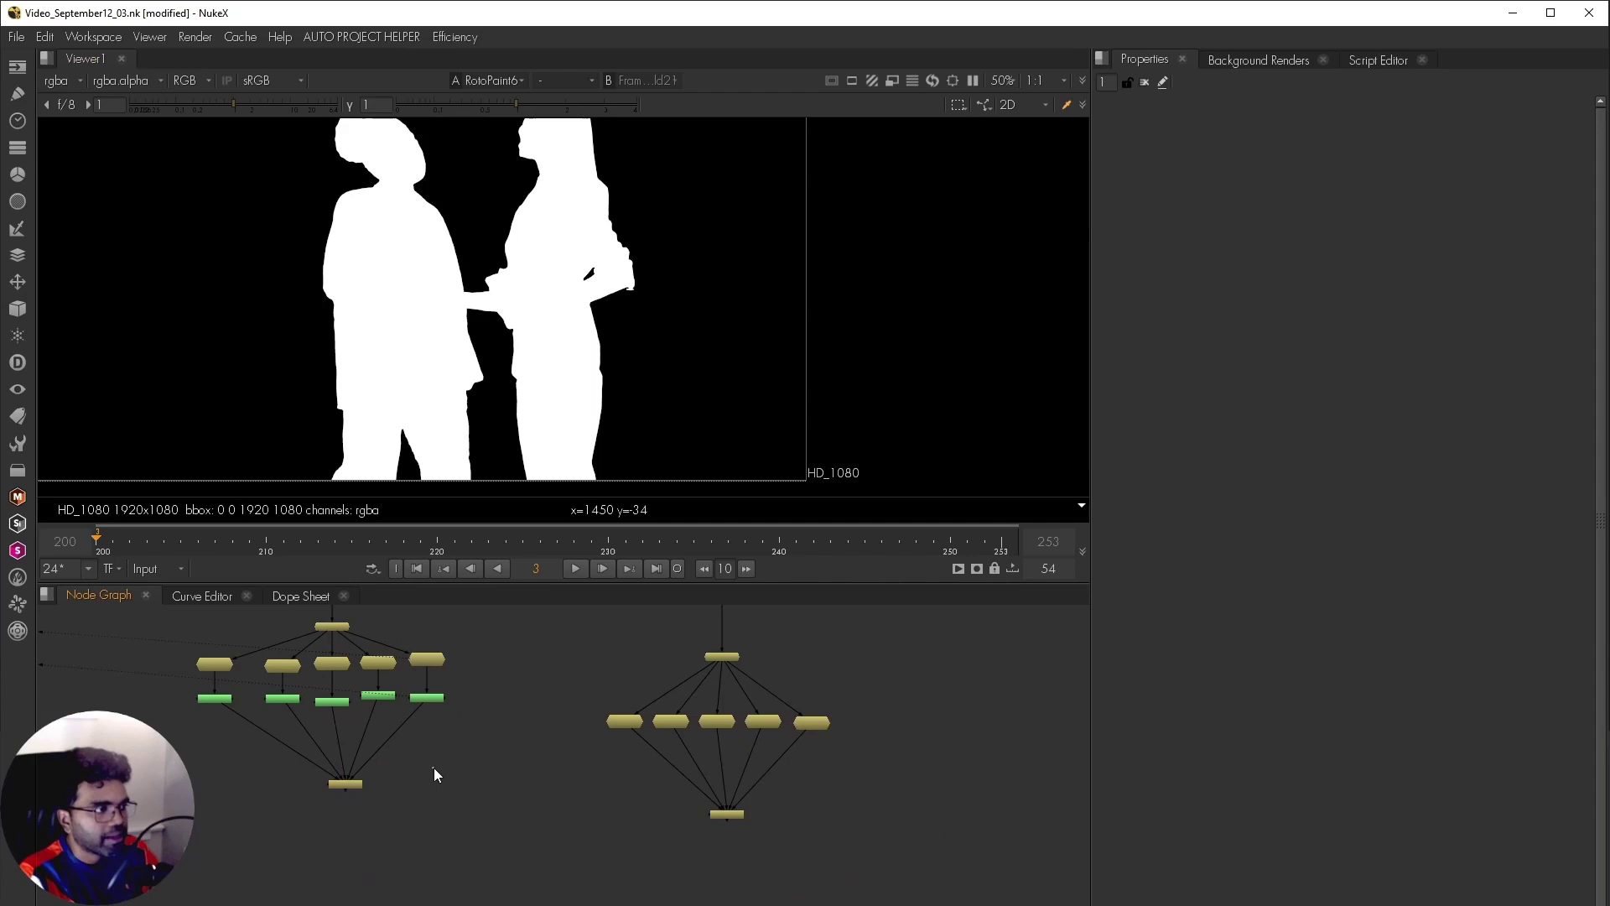
- Add a CopyCat node below the painted matte and footage AppendClip nodes
{"action": "left_click_drag", "start_coordinate": [435, 767], "coordinate": [262, 819]}
{"action": "scroll", "coordinate": [727, 818], "scroll_direction": "up", "scroll_amount": 3}
{"action": "left_click", "coordinate": [726, 818]}
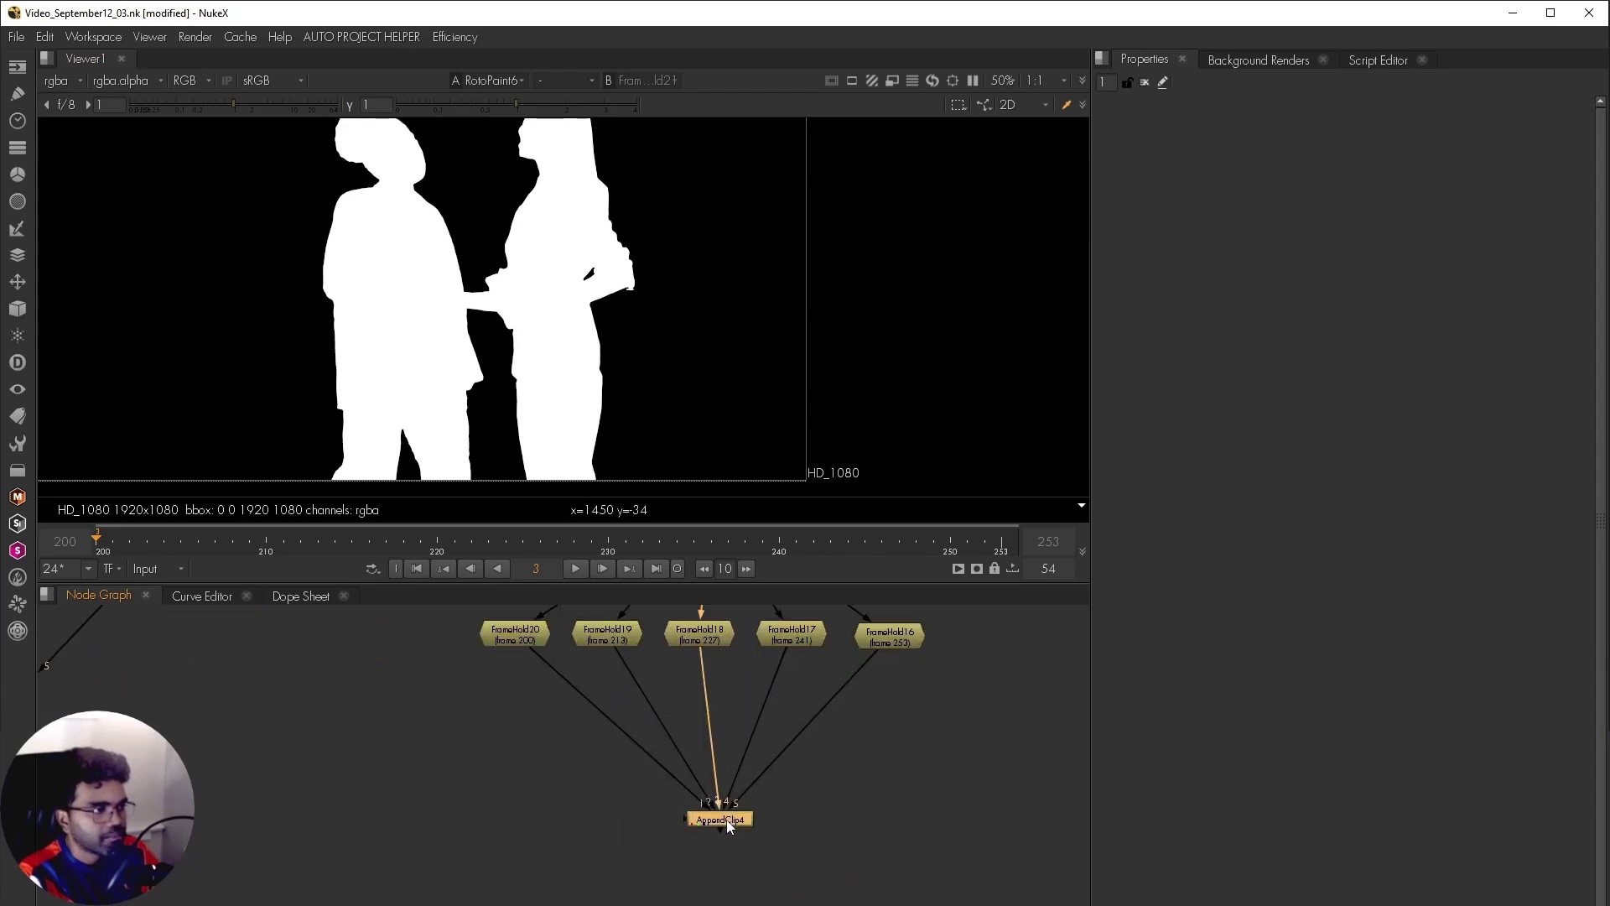
{"action": "scroll", "coordinate": [726, 818], "scroll_direction": "down", "scroll_amount": 2}
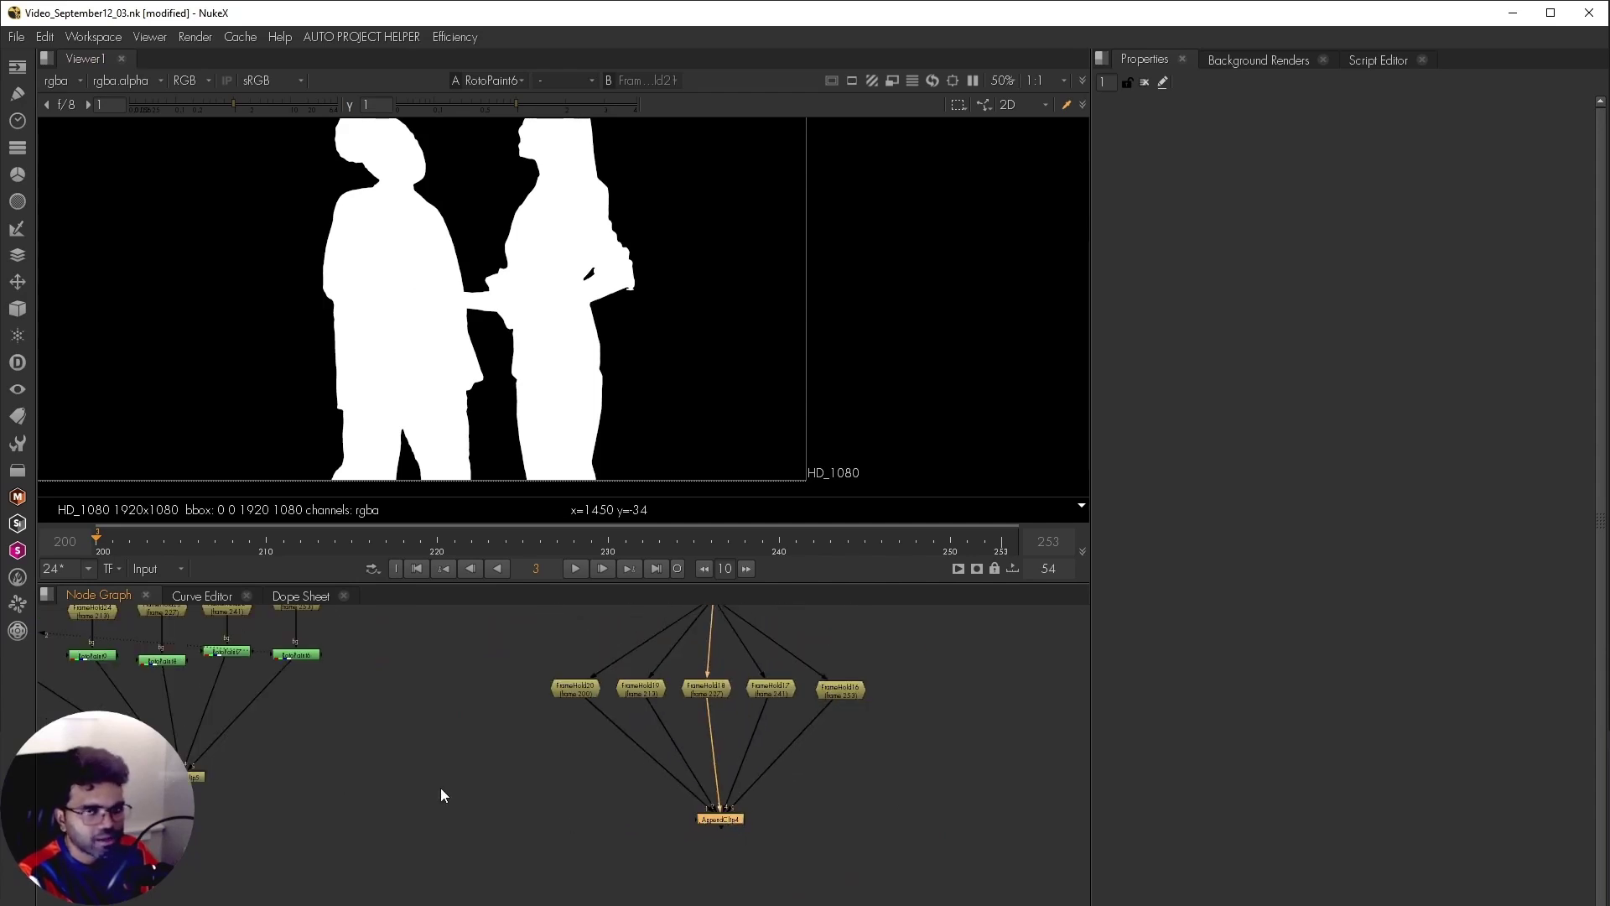
{"action": "left_click_drag", "start_coordinate": [443, 813], "coordinate": [514, 821]}
{"action": "key", "text": "Tab"}
{"action": "type", "text": "c"}
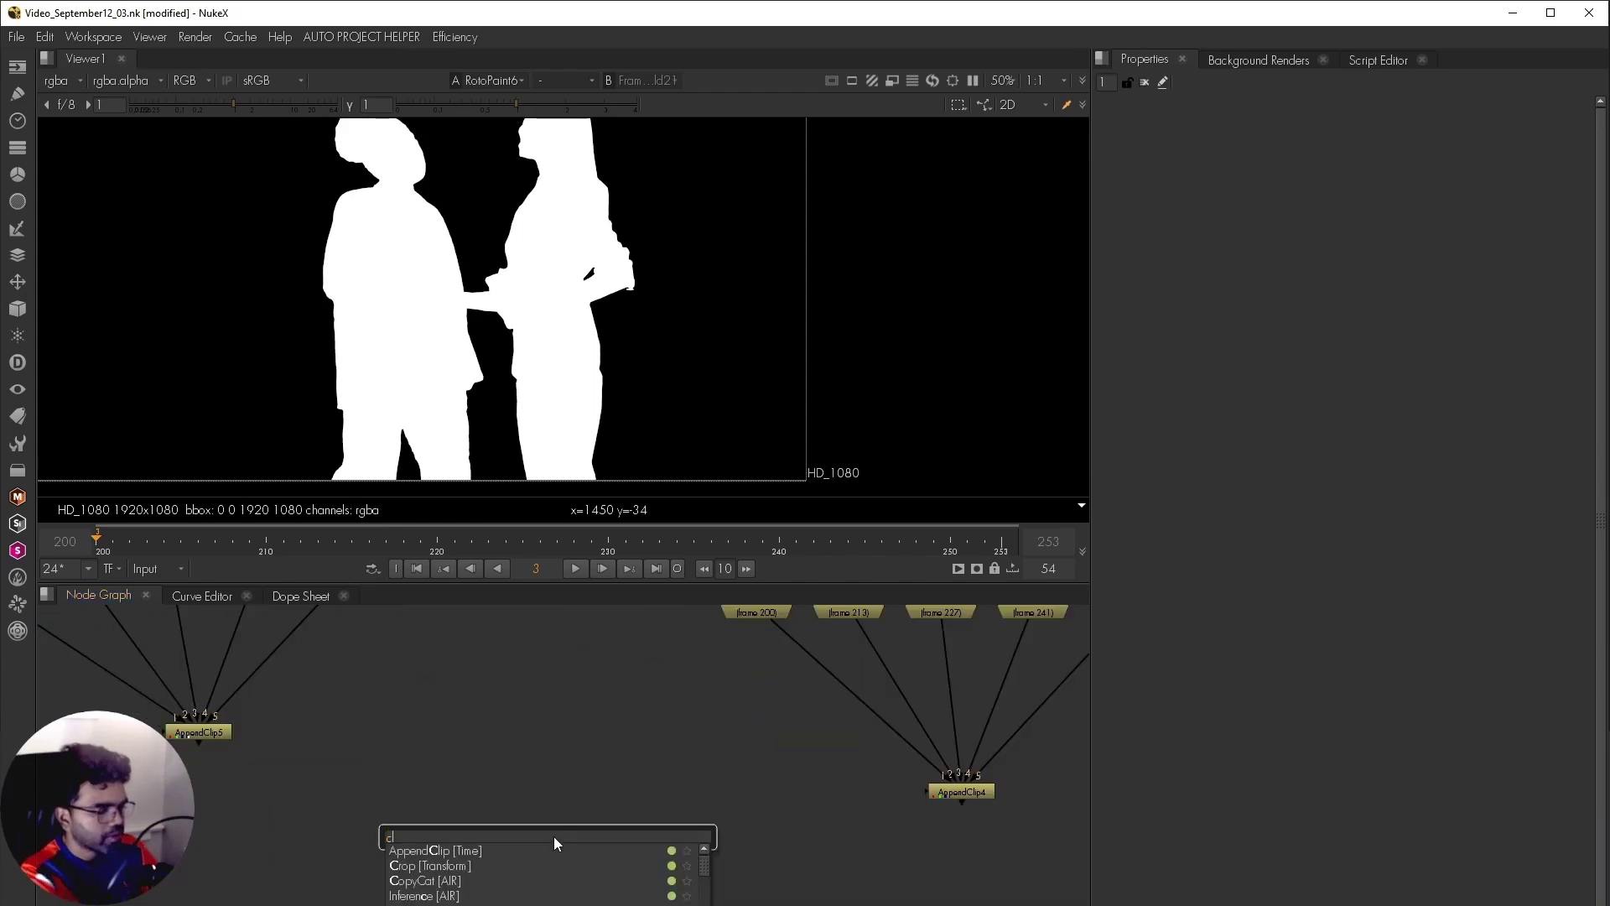
{"action": "type", "text": "opycat"}
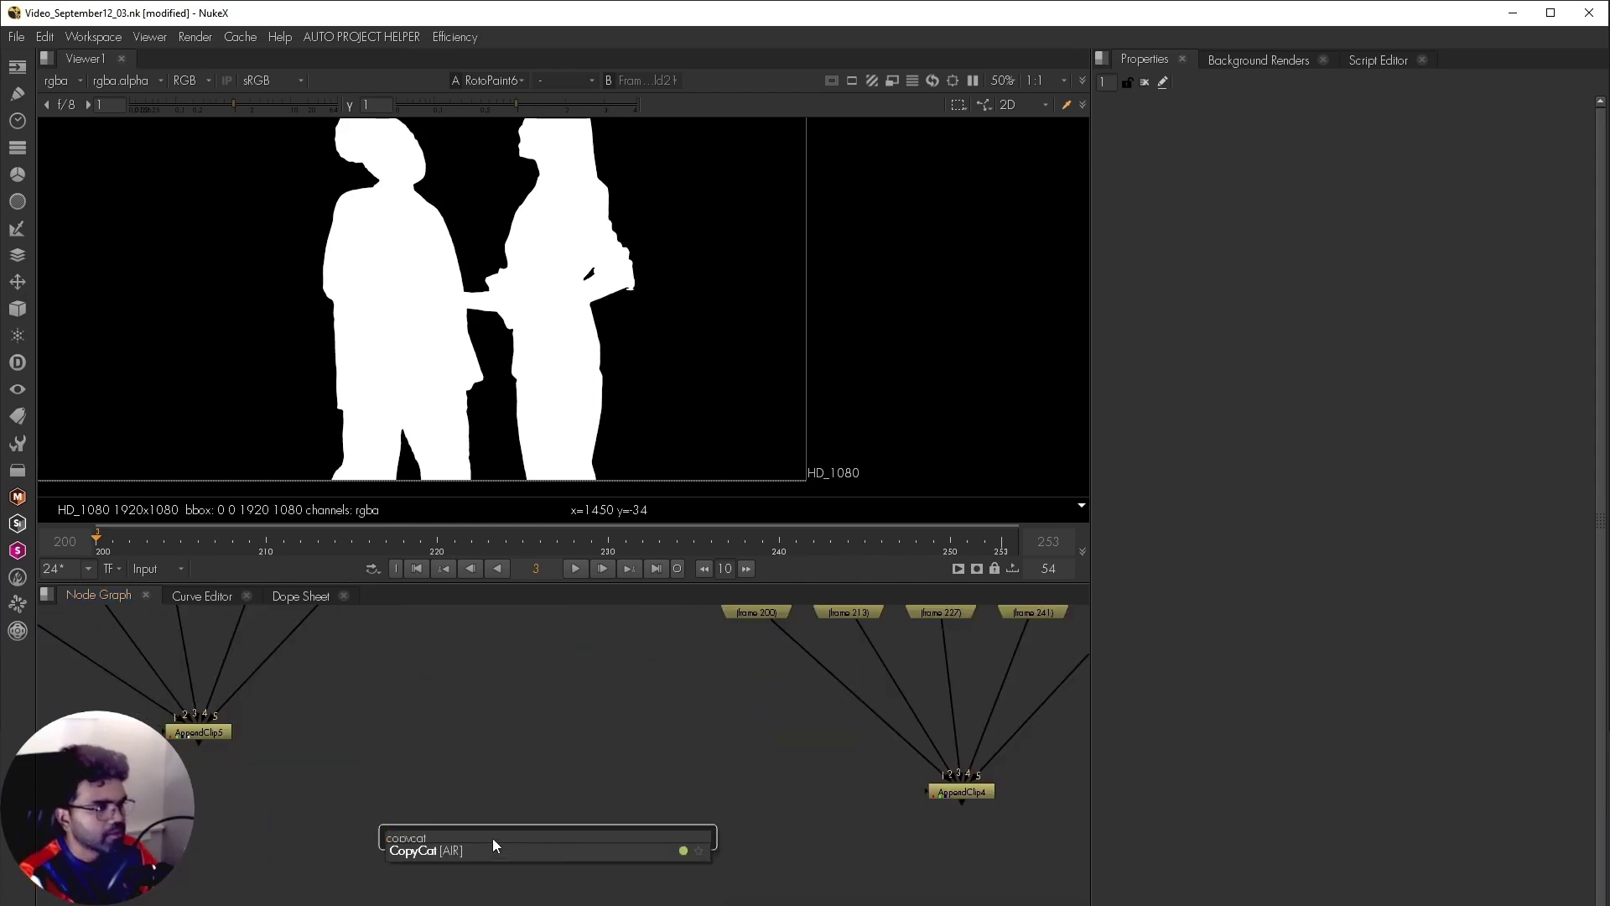
{"action": "key", "text": "Return"}
- Connect CopyCat's GroundTruth to the painted matte AppendClip and its Input to the footage AppendClip, and view the CopyCat node
{"action": "left_click_drag", "start_coordinate": [541, 819], "coordinate": [193, 733]}
{"action": "left_click_drag", "start_coordinate": [568, 826], "coordinate": [962, 792]}
{"action": "key", "text": "1"}
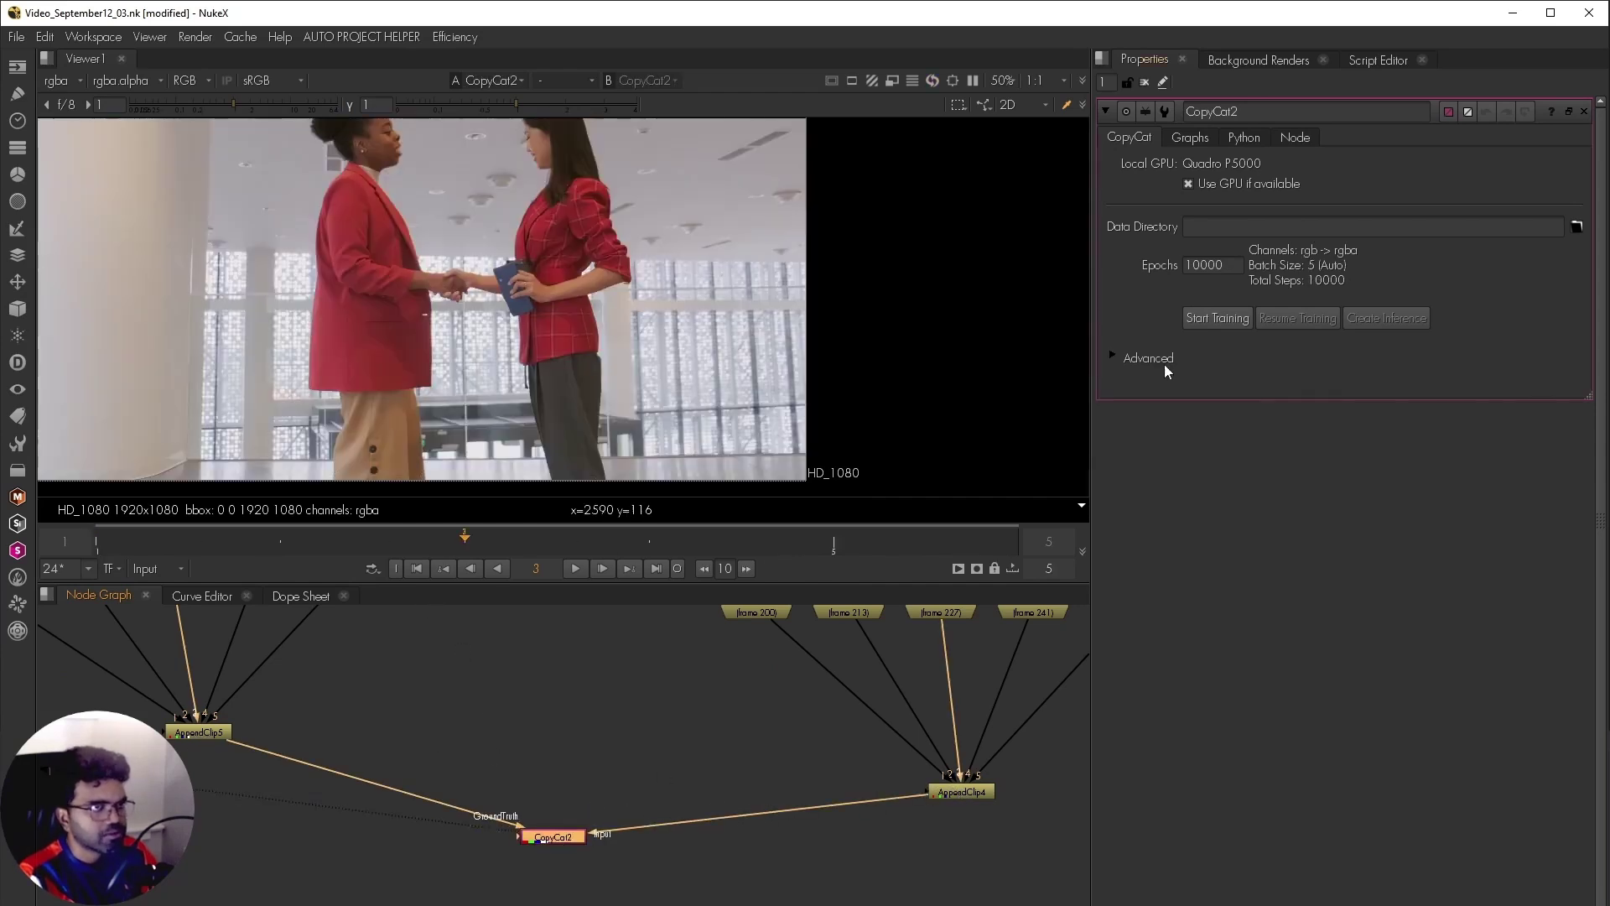
- Expand CopyCat's Advanced settings and set Epochs to 56000
{"action": "left_click", "coordinate": [1321, 225]}
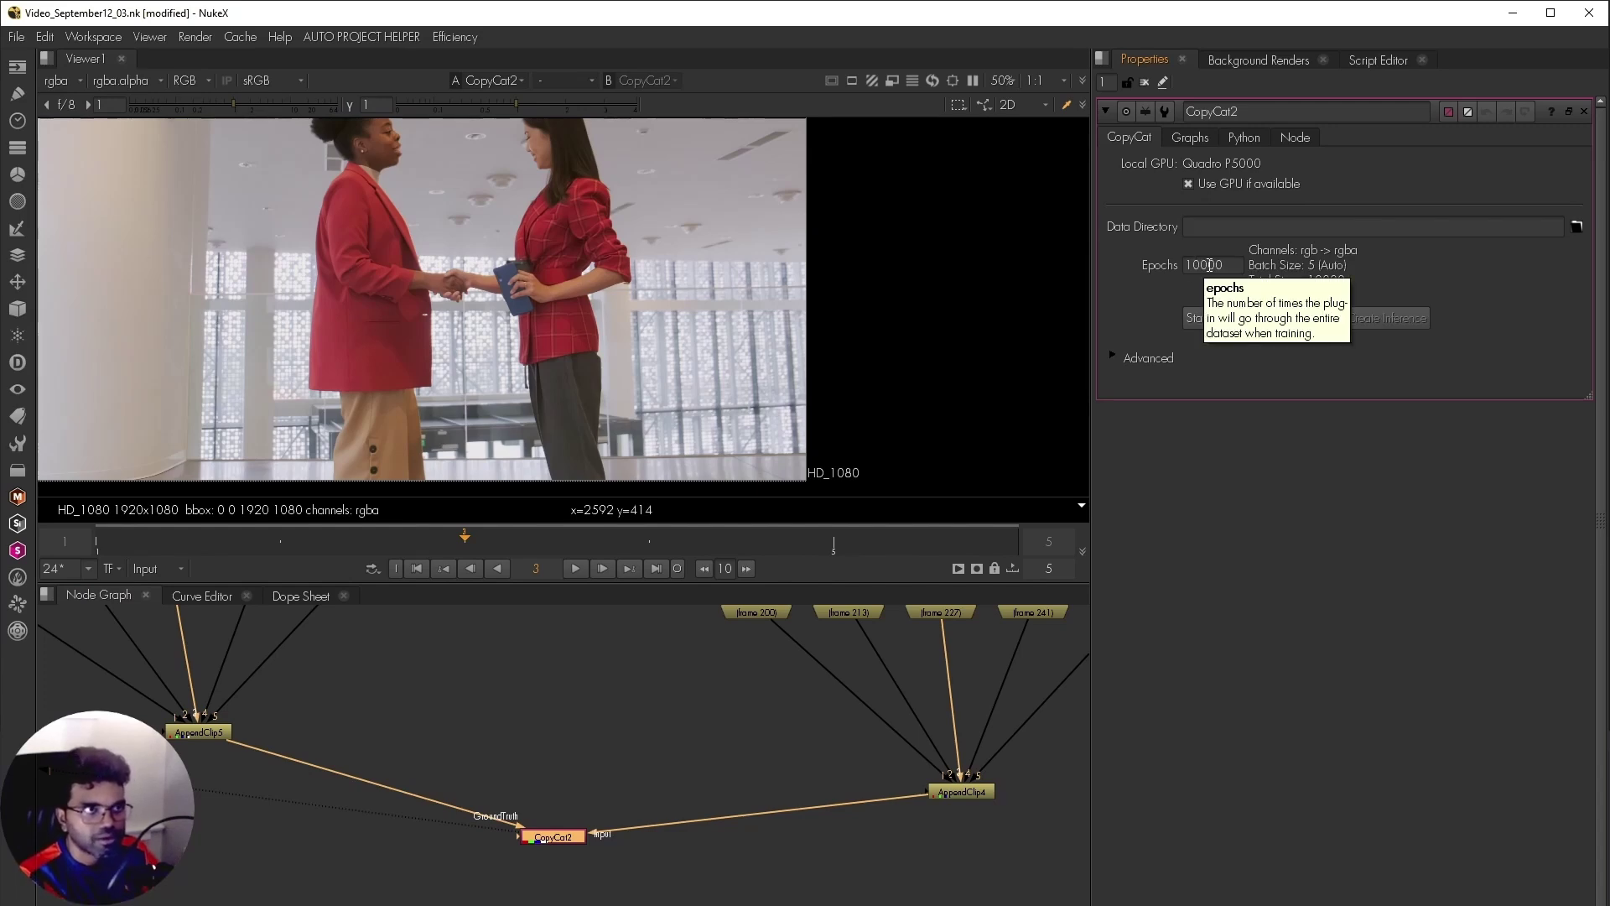
{"action": "left_click", "coordinate": [1114, 357]}
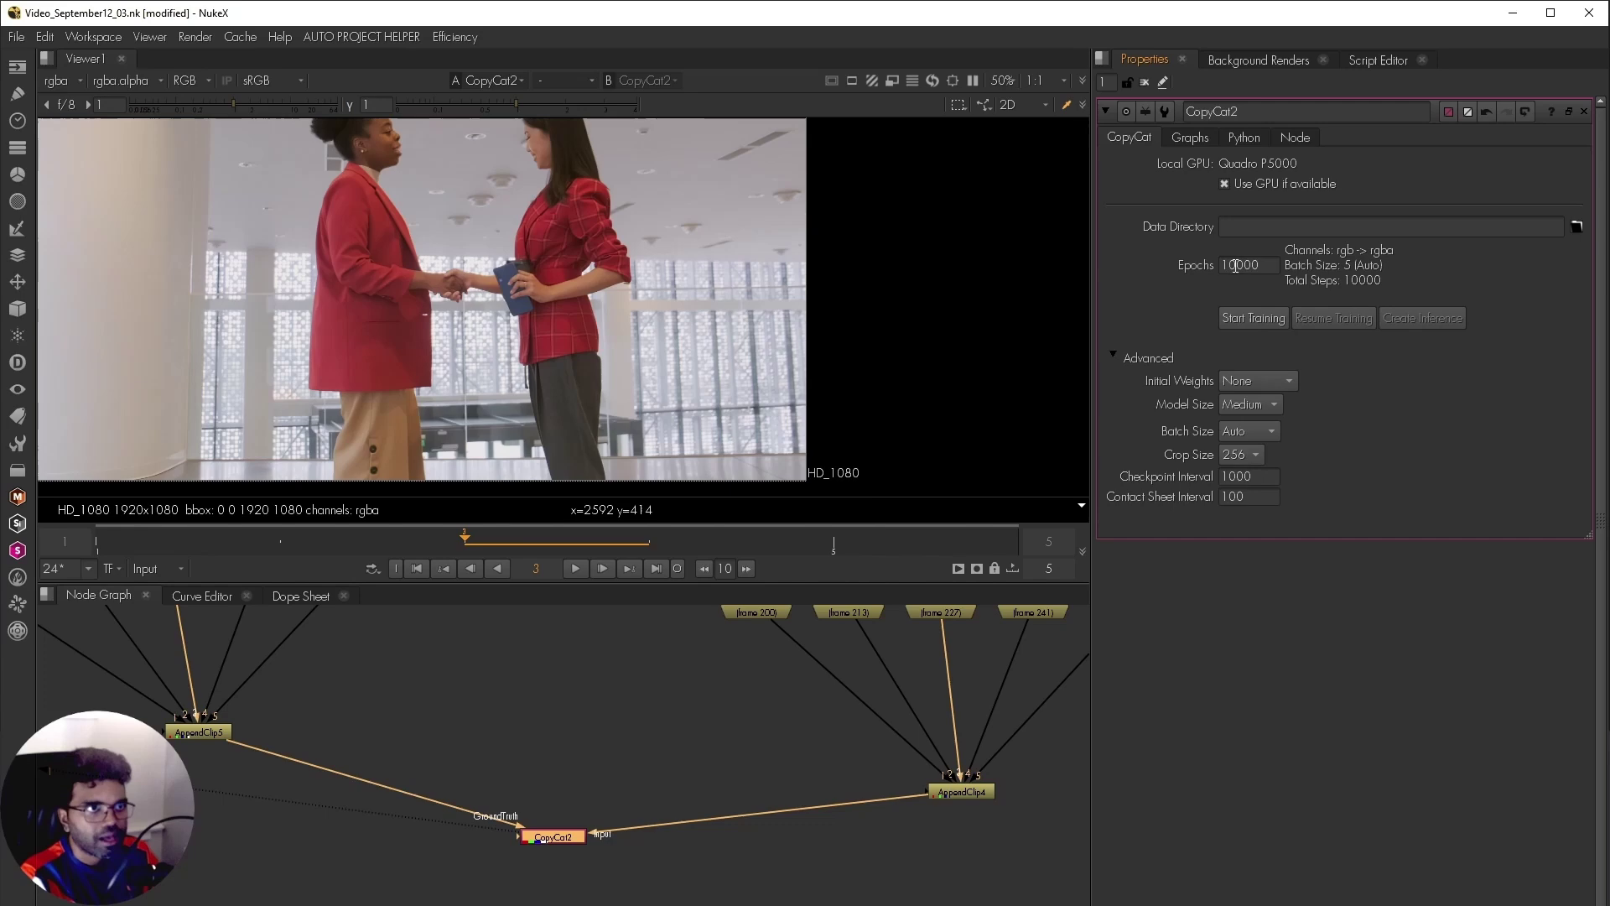
{"action": "left_click_drag", "start_coordinate": [1235, 264], "coordinate": [1205, 267]}
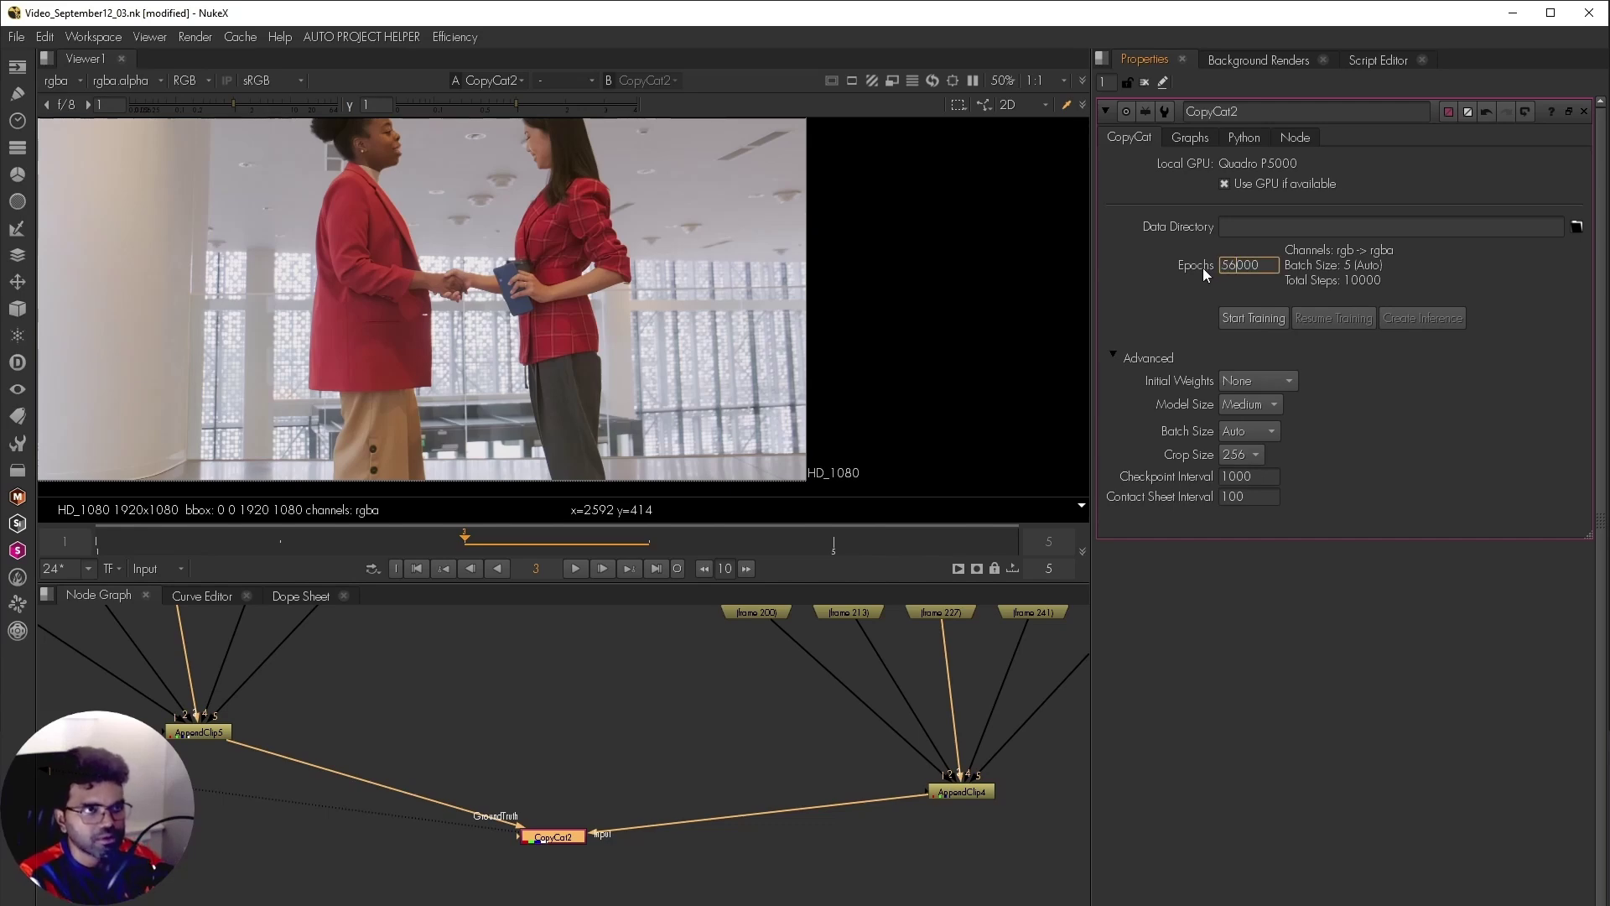
{"action": "key", "text": "ctrl+y"}
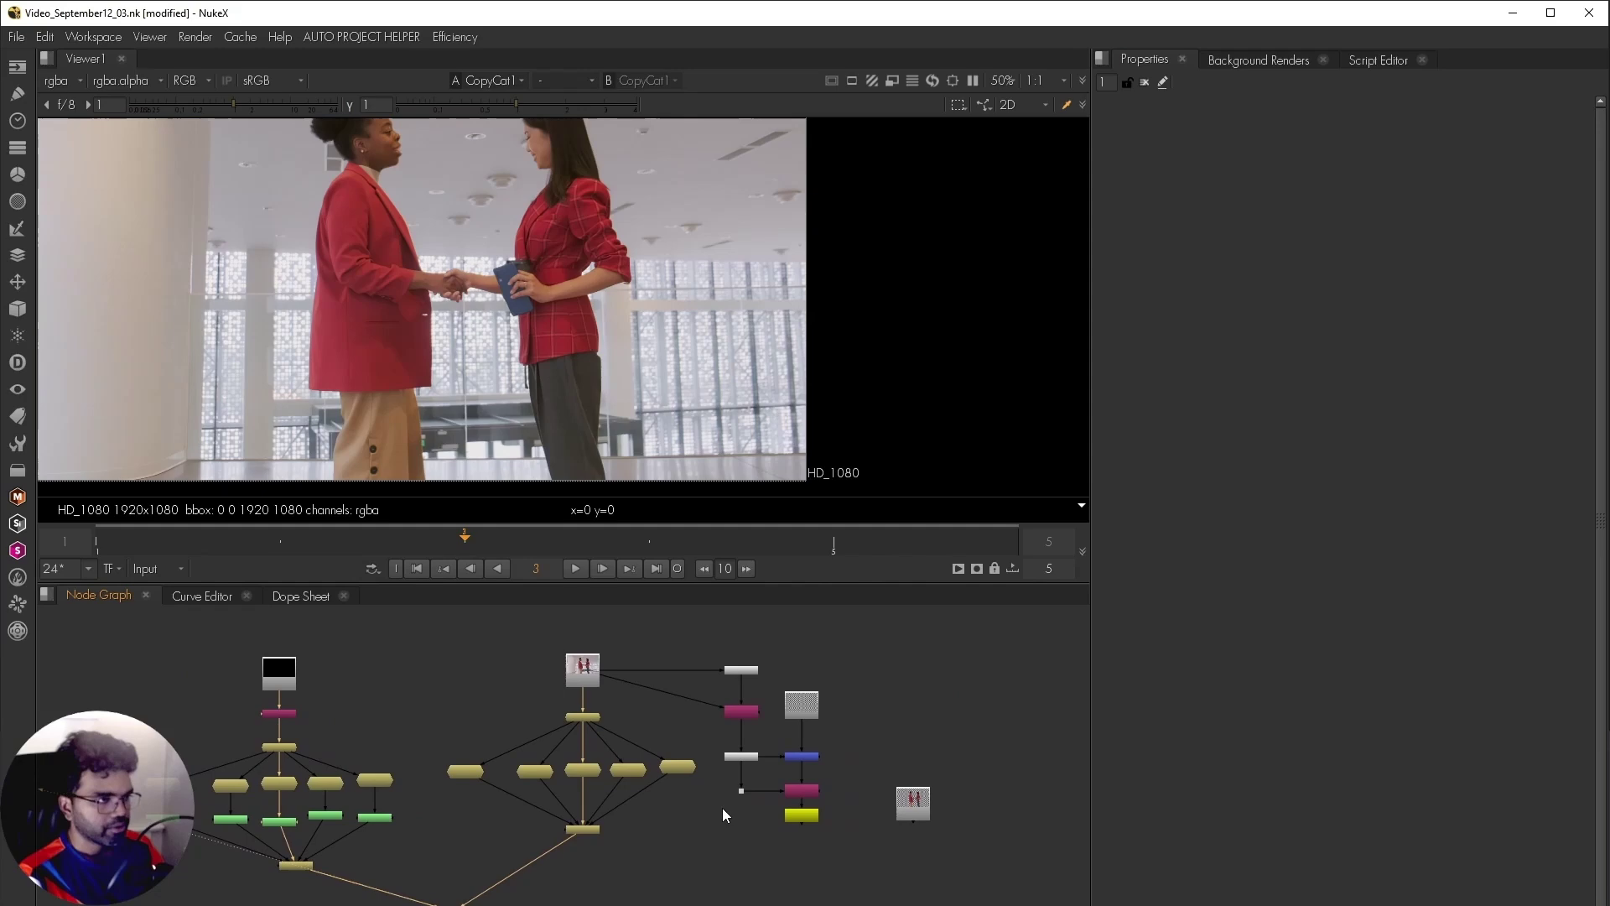
- Review the checkerboard composite network in the finished setup and view the rendered result from Read3
{"action": "scroll", "coordinate": [771, 698], "scroll_direction": "up", "scroll_amount": 3}
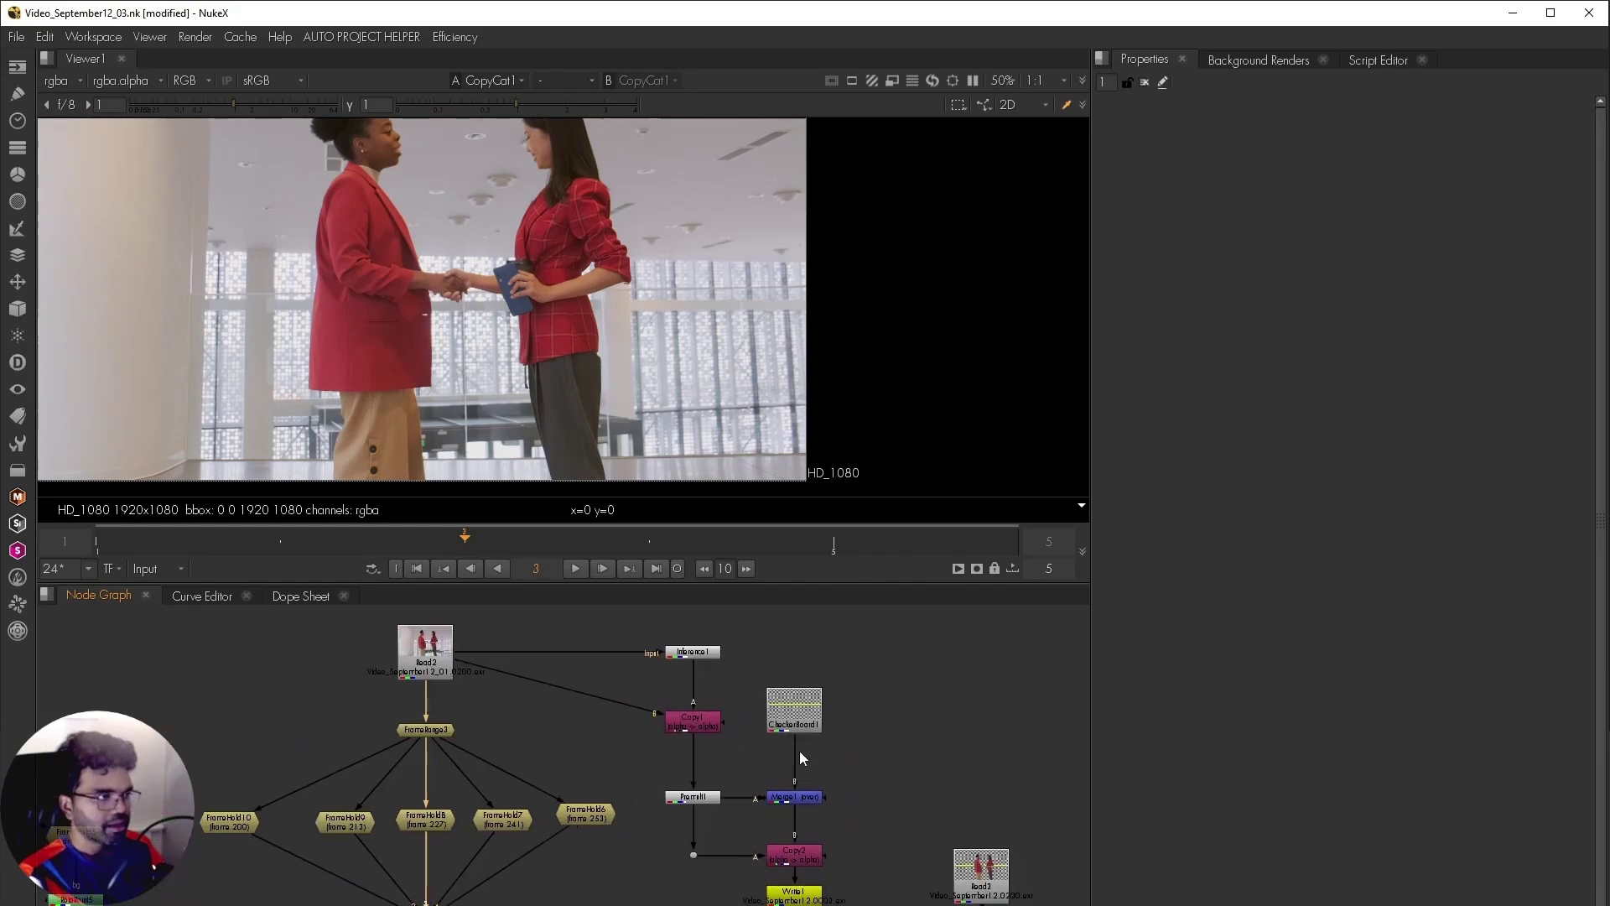
{"action": "left_click_drag", "start_coordinate": [680, 656], "coordinate": [703, 684]}
{"action": "left_click_drag", "start_coordinate": [826, 754], "coordinate": [708, 667]}
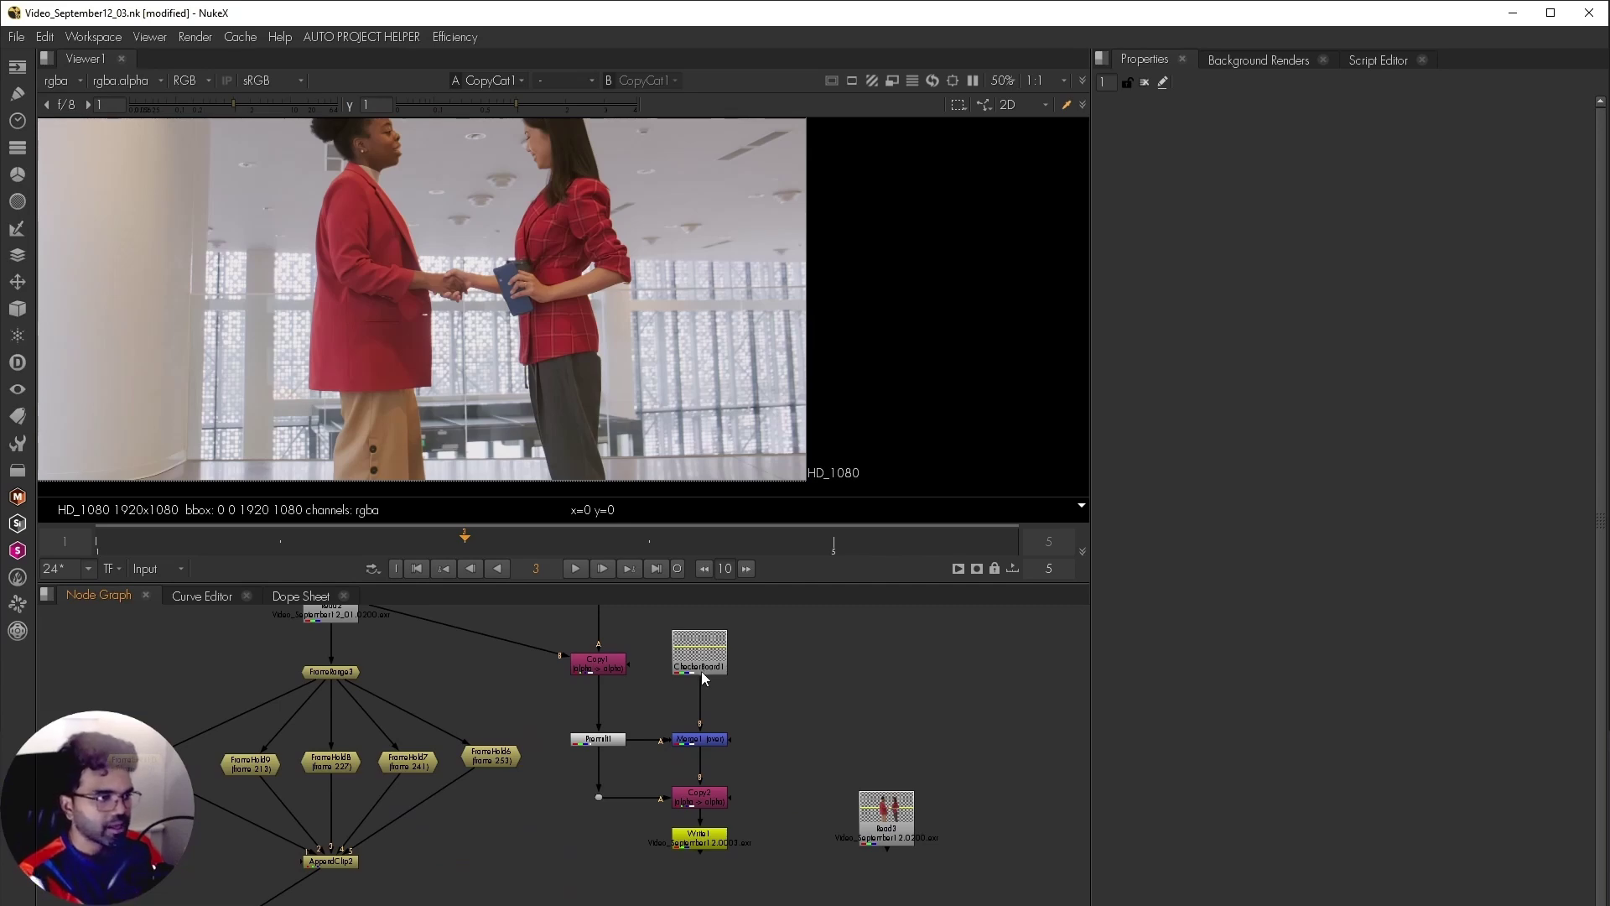
{"action": "left_click", "coordinate": [895, 826]}
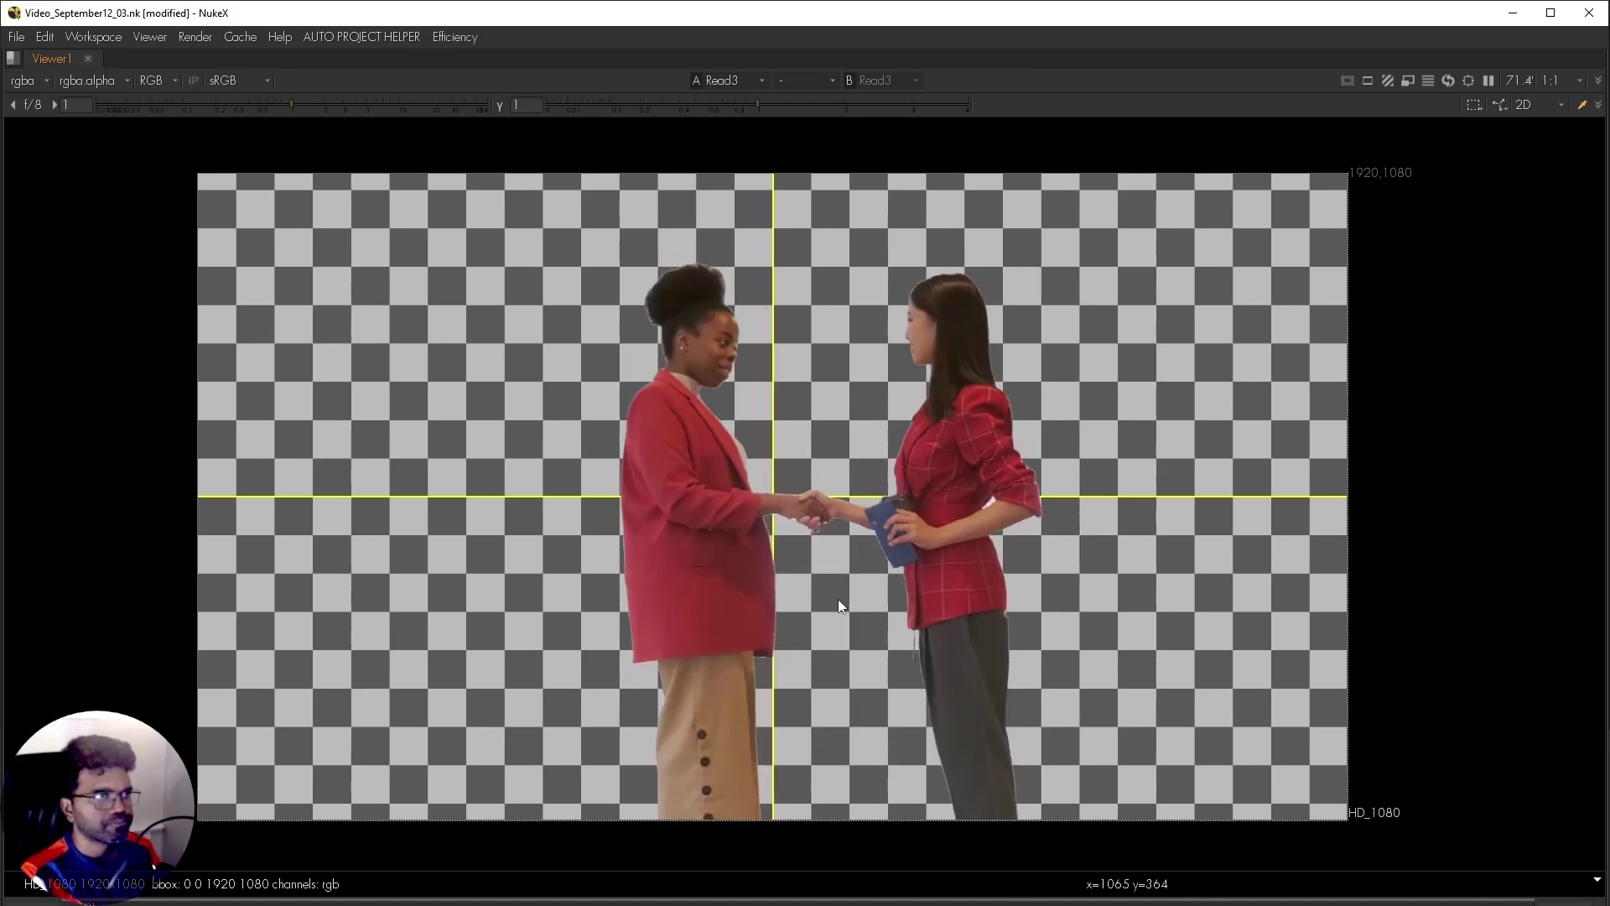
- Inspect the matte edges around the left woman's hair and face in the rendered checkerboard composite
{"action": "scroll", "coordinate": [651, 356], "scroll_direction": "up", "scroll_amount": 5}
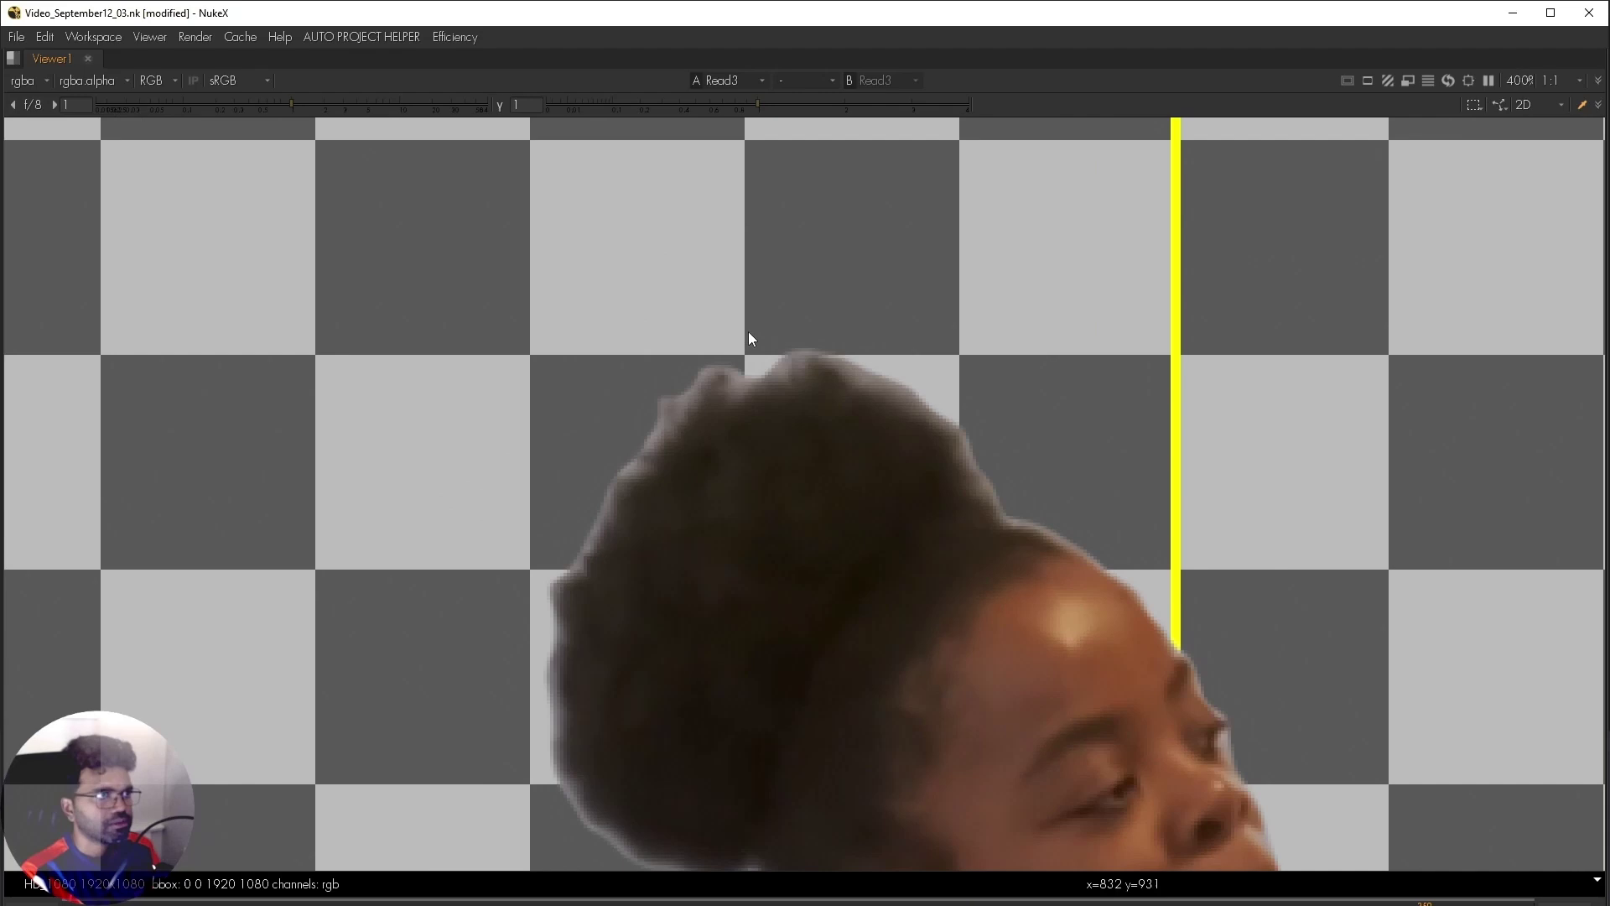
{"action": "scroll", "coordinate": [837, 411], "scroll_direction": "down", "scroll_amount": 1}
{"action": "scroll", "coordinate": [835, 406], "scroll_direction": "down", "scroll_amount": 6}
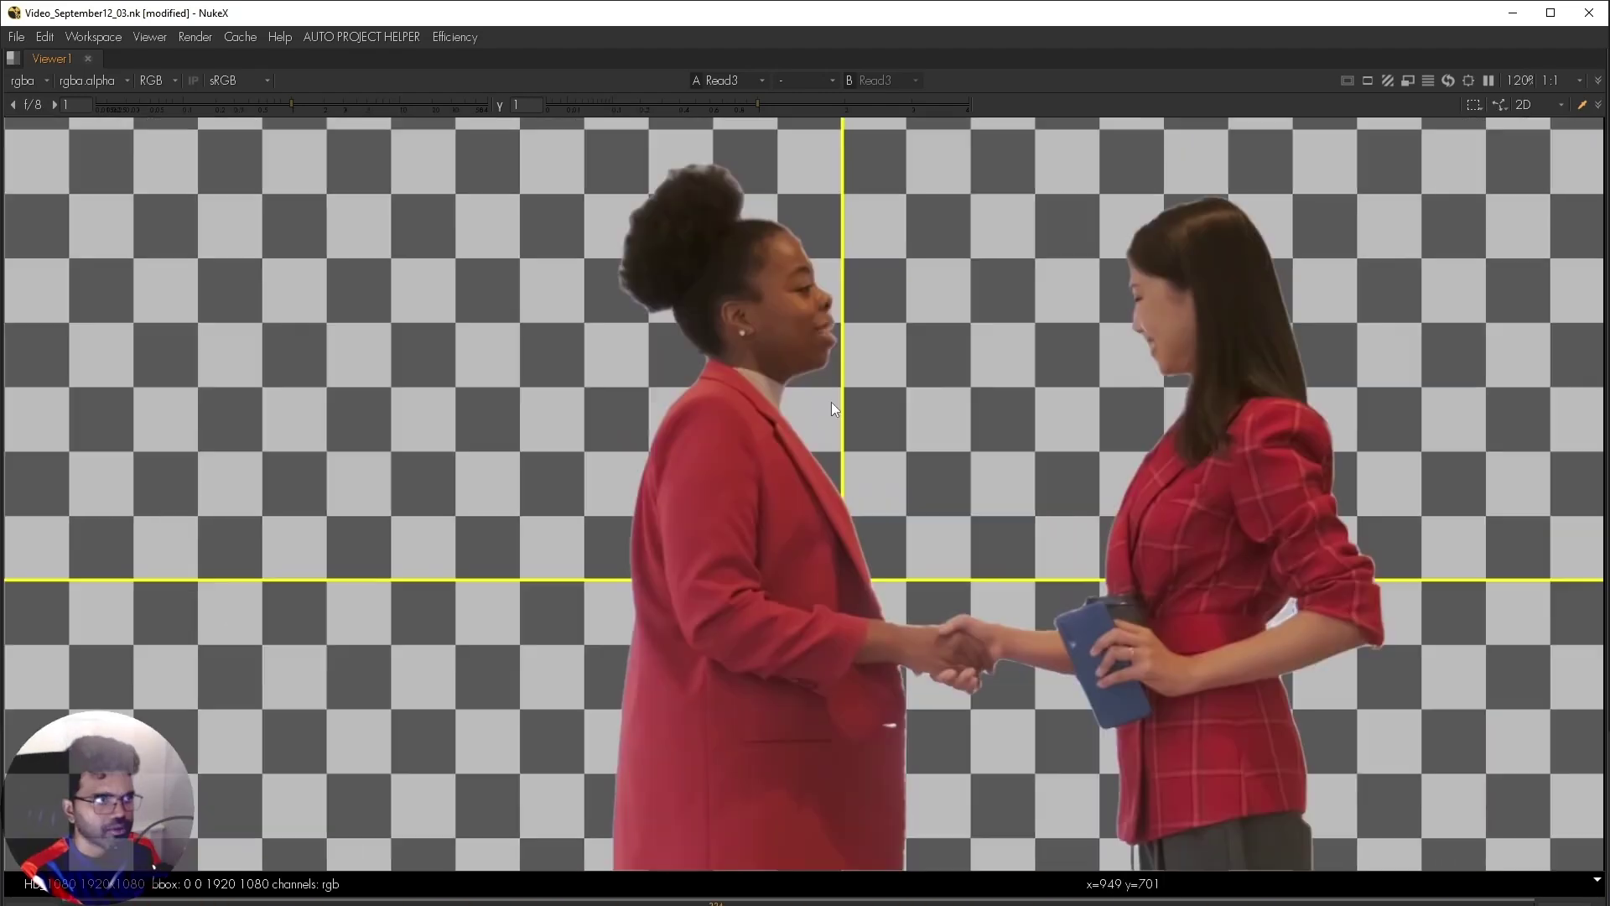
{"action": "scroll", "coordinate": [841, 342], "scroll_direction": "up", "scroll_amount": 6}
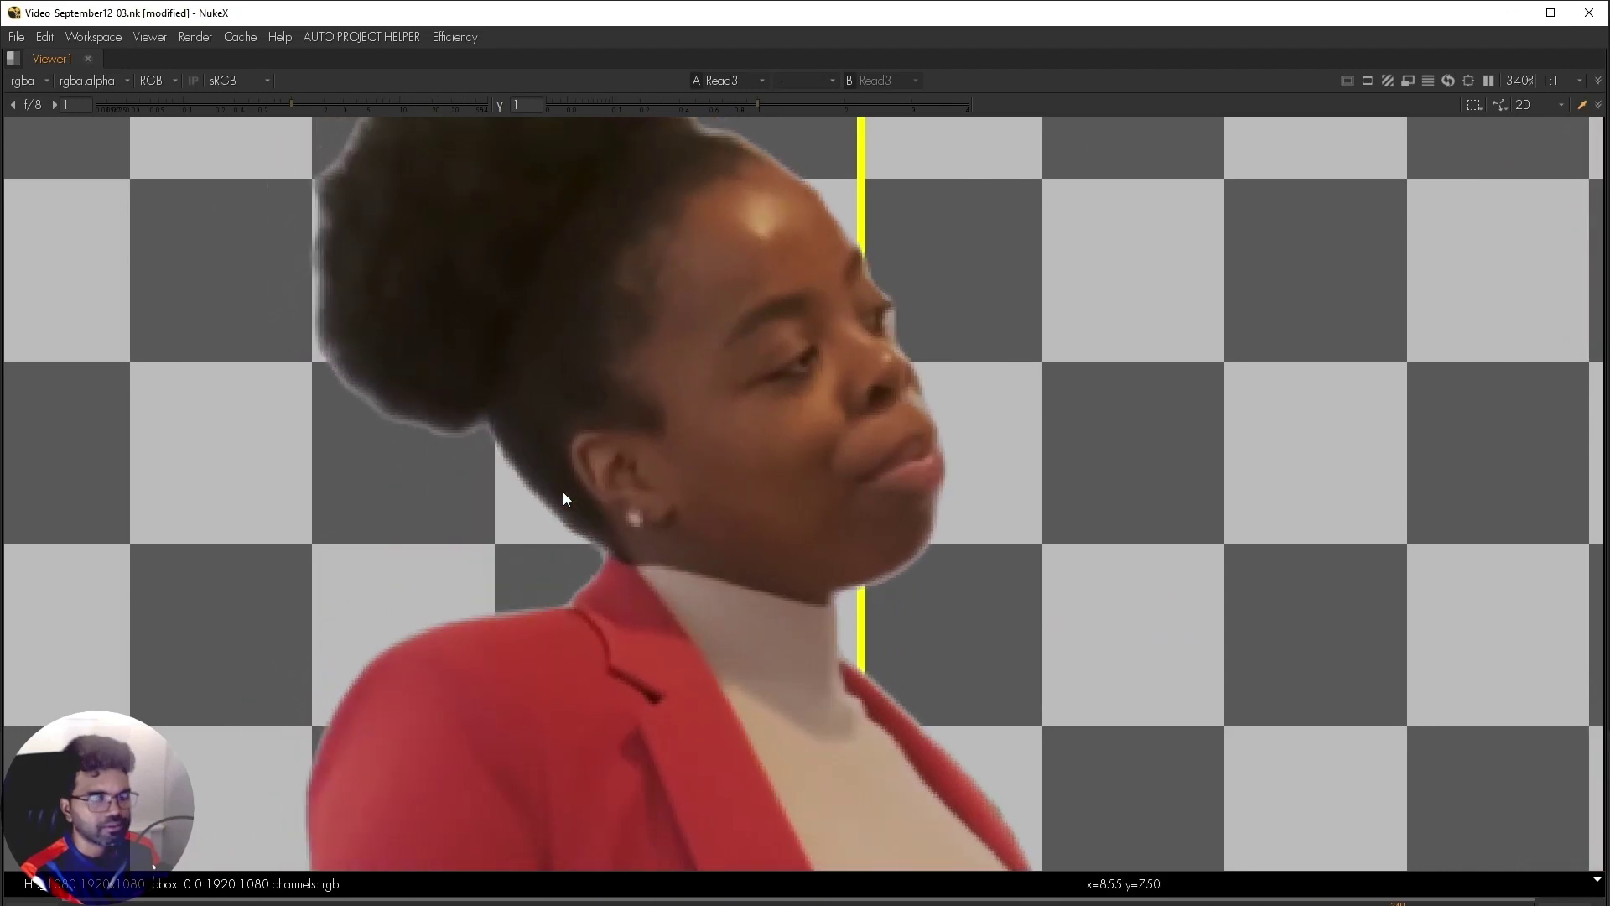
- Inspect the matte edges around the right woman's face and long hair in the checkerboard composite
{"action": "scroll", "coordinate": [604, 520], "scroll_direction": "down", "scroll_amount": 4}
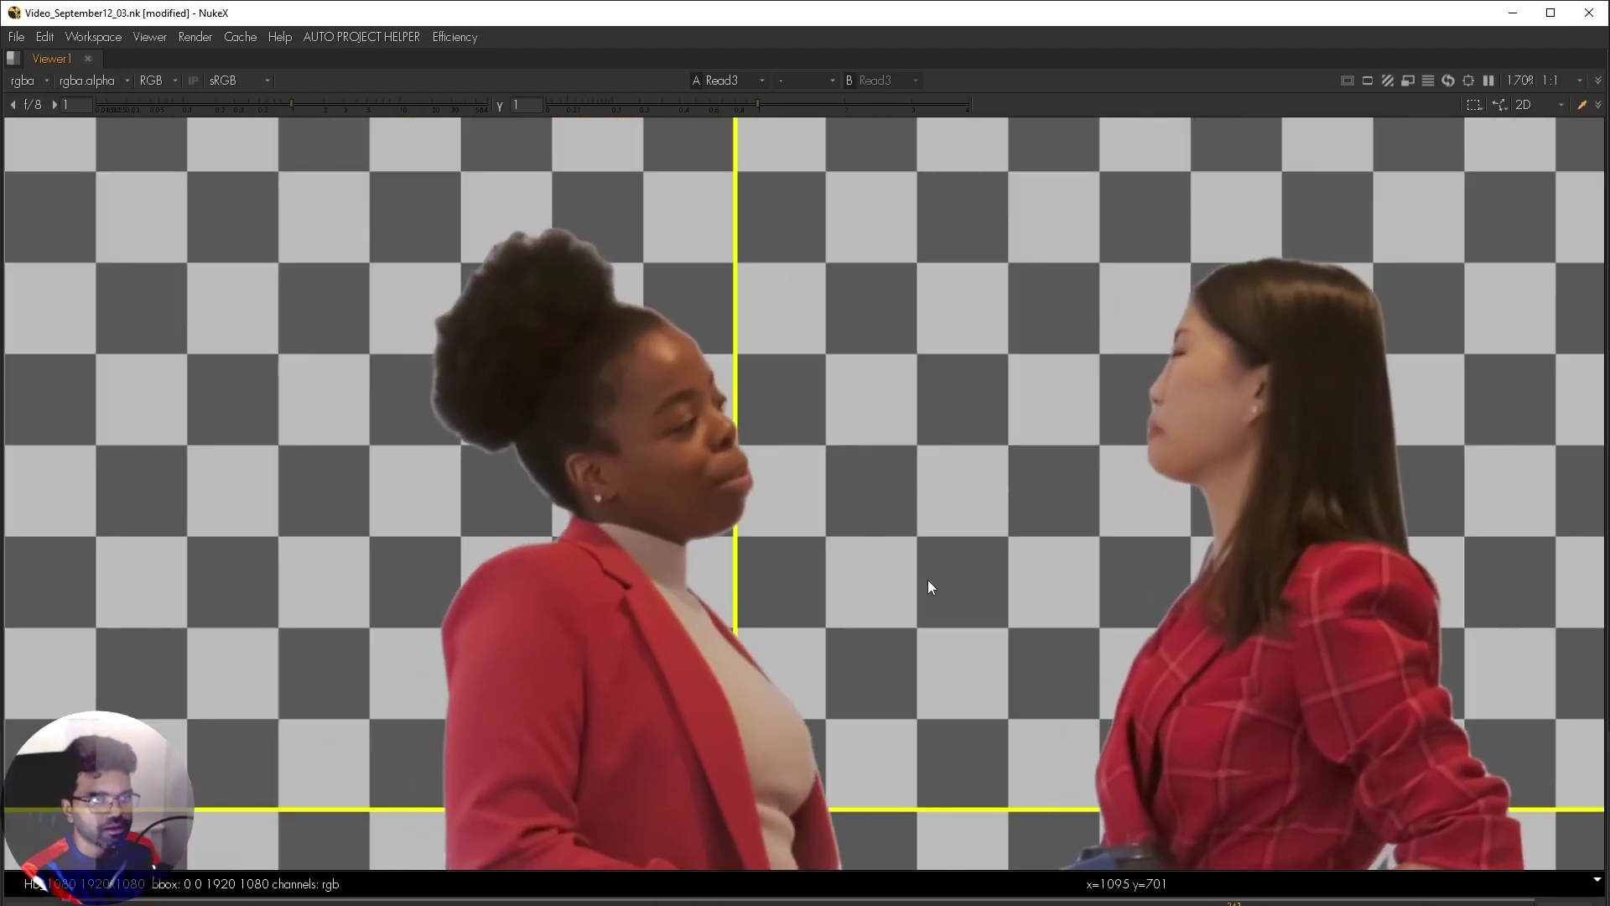
{"action": "scroll", "coordinate": [1120, 433], "scroll_direction": "up", "scroll_amount": 5}
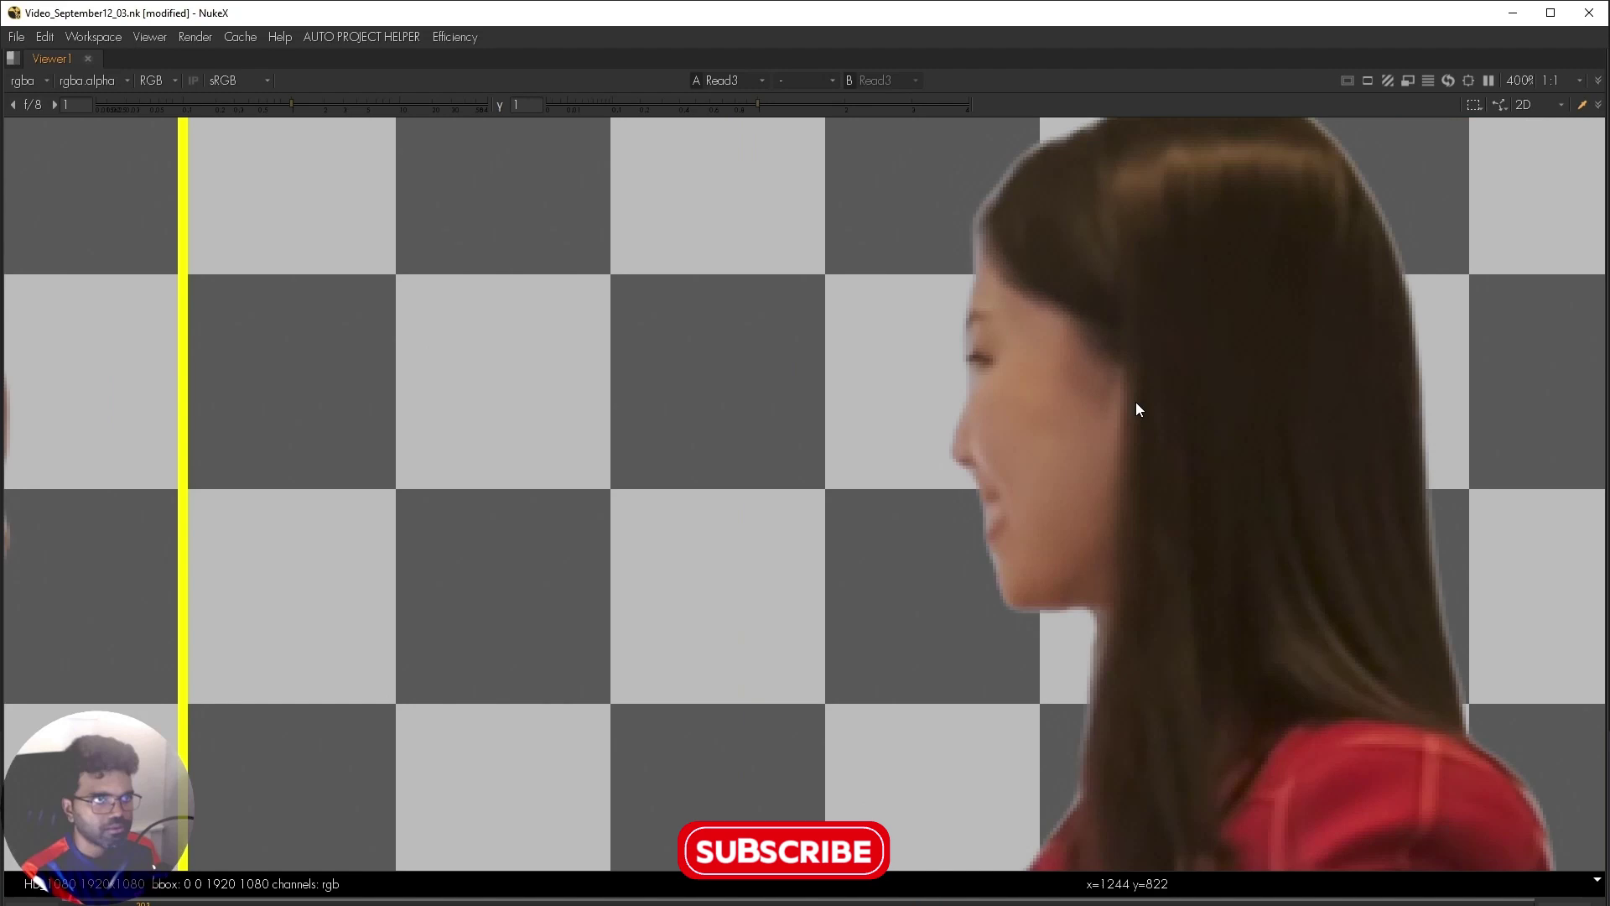
{"action": "scroll", "coordinate": [1144, 389], "scroll_direction": "down", "scroll_amount": 5}
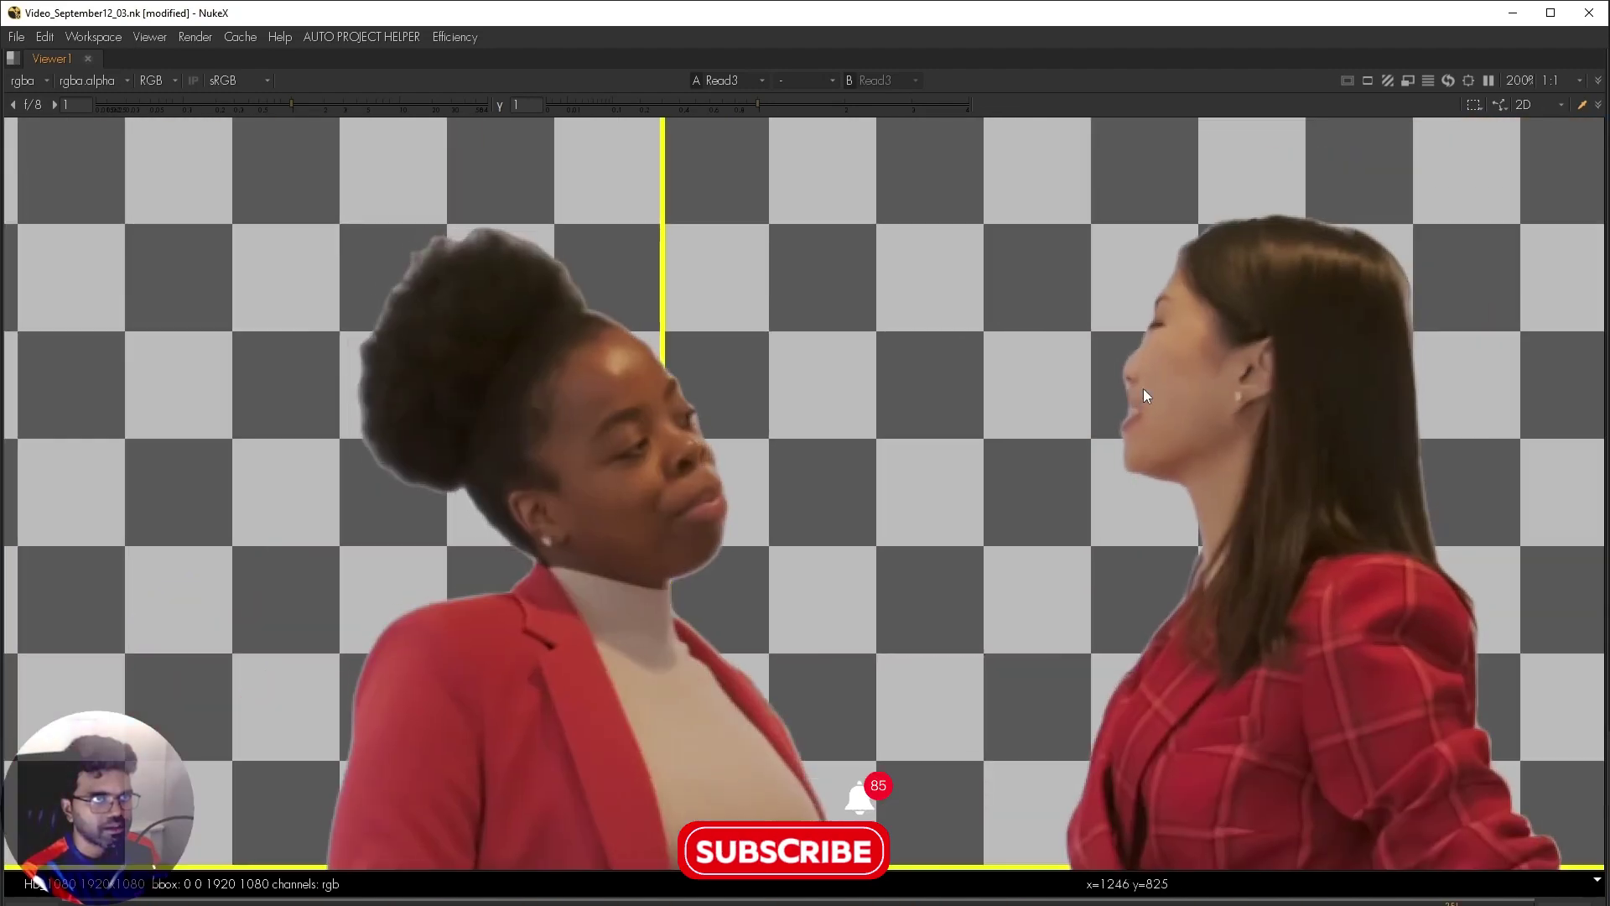
{"action": "scroll", "coordinate": [1350, 237], "scroll_direction": "up", "scroll_amount": 5}
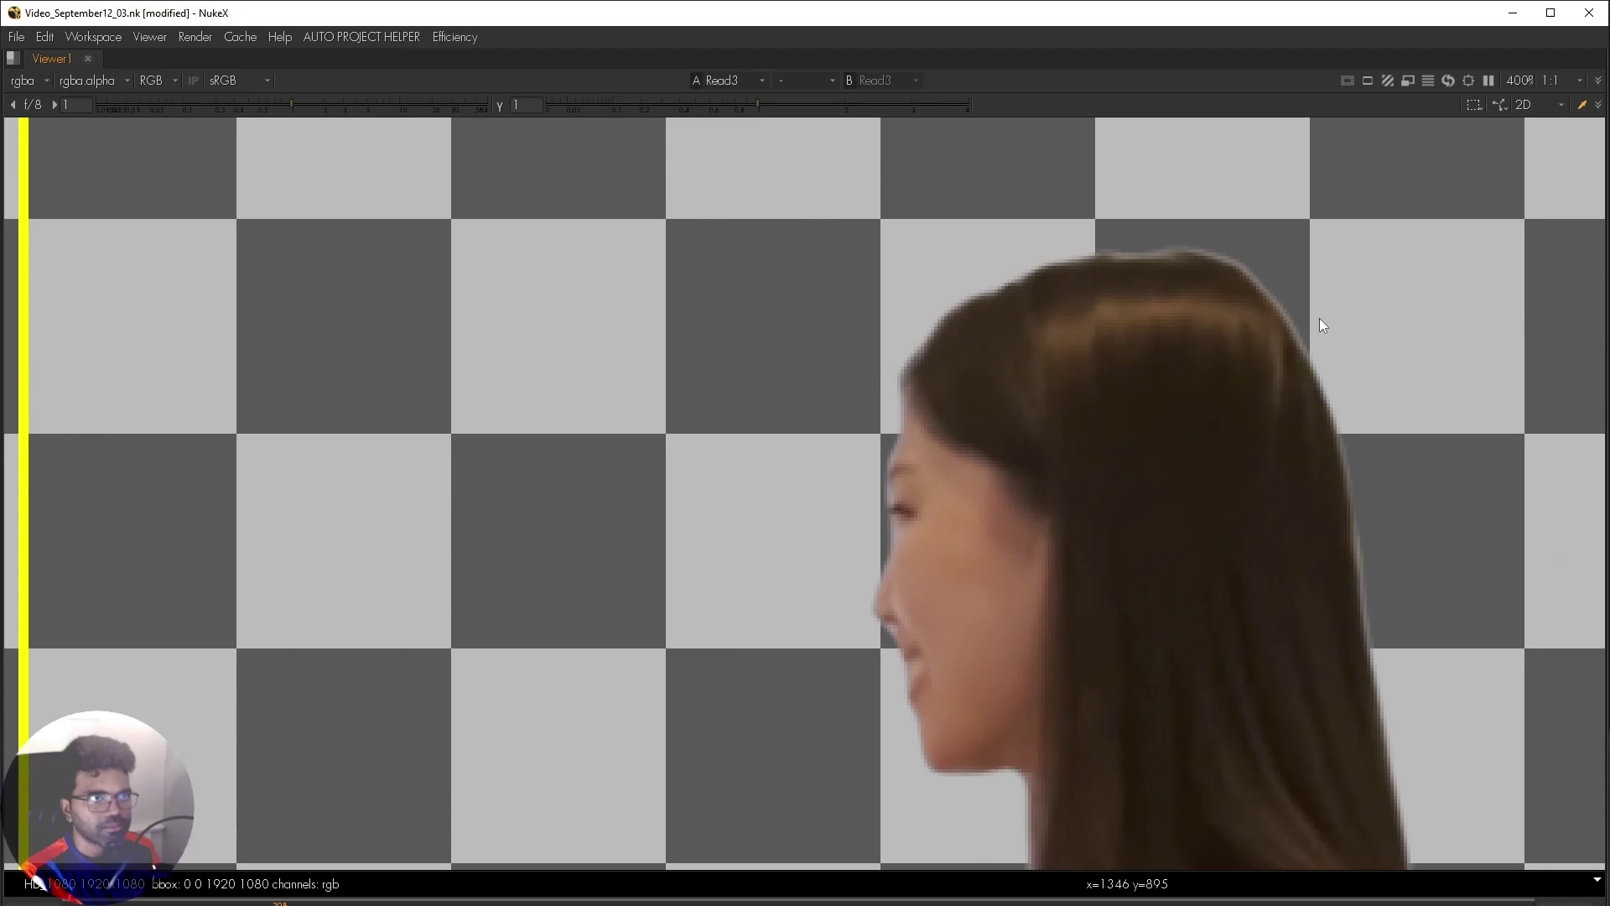
{"action": "left_click_drag", "start_coordinate": [1374, 341], "coordinate": [994, 377]}
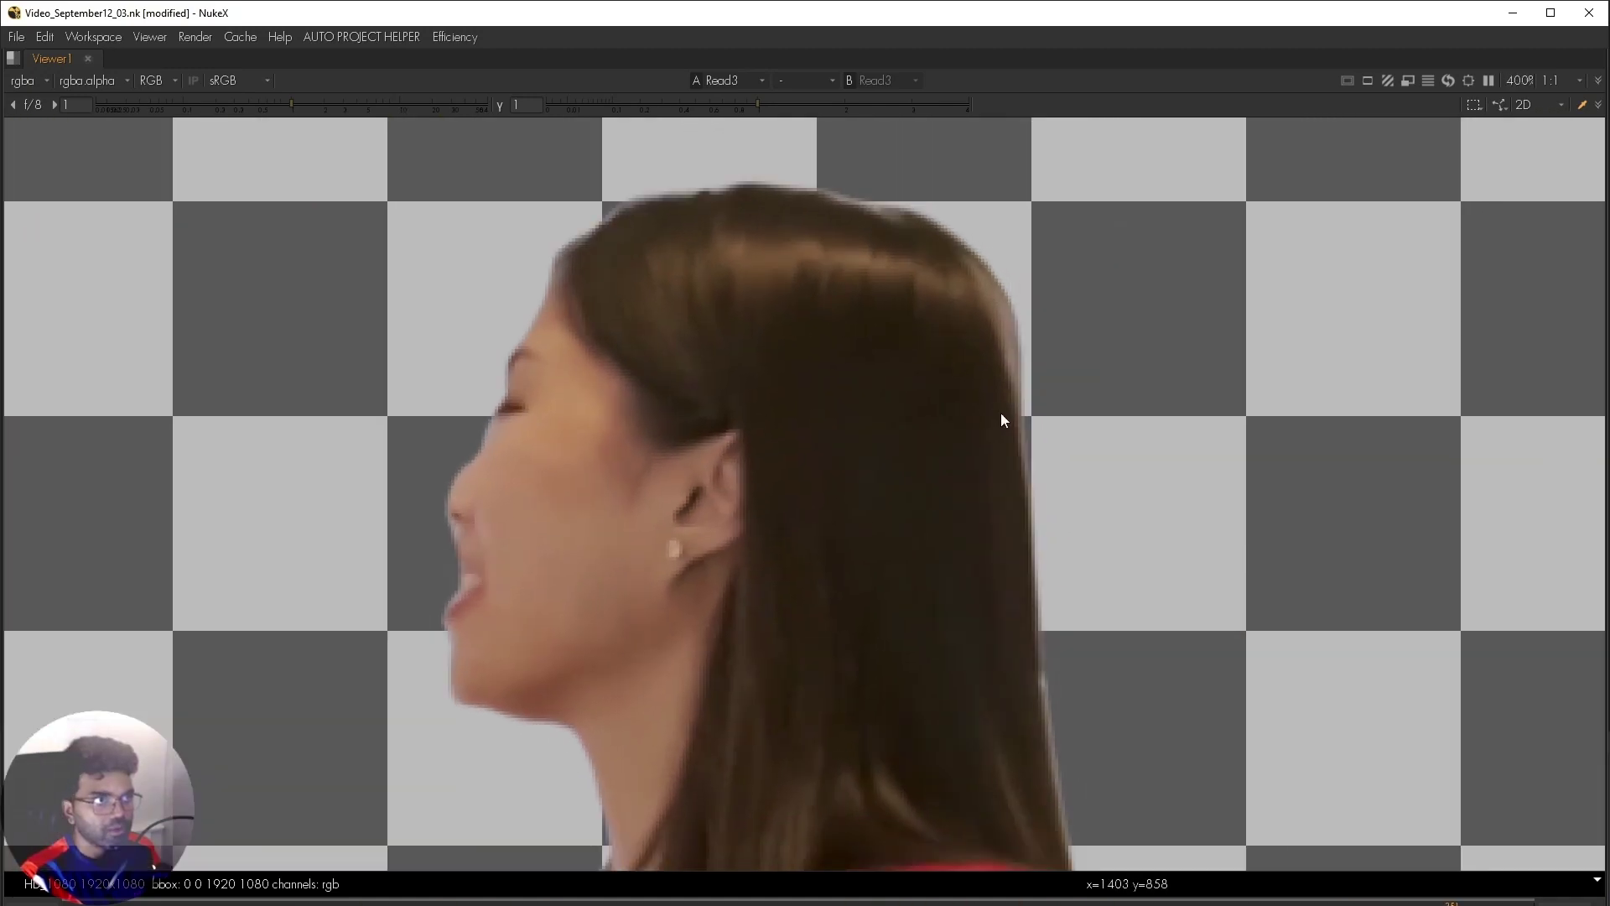
- Check the matte edges along the right woman's sleeve, jacket hem and trousers, and review both women shaking hands
{"action": "scroll", "coordinate": [1000, 413], "scroll_direction": "down", "scroll_amount": 3}
{"action": "left_click_drag", "start_coordinate": [895, 551], "coordinate": [908, 160]}
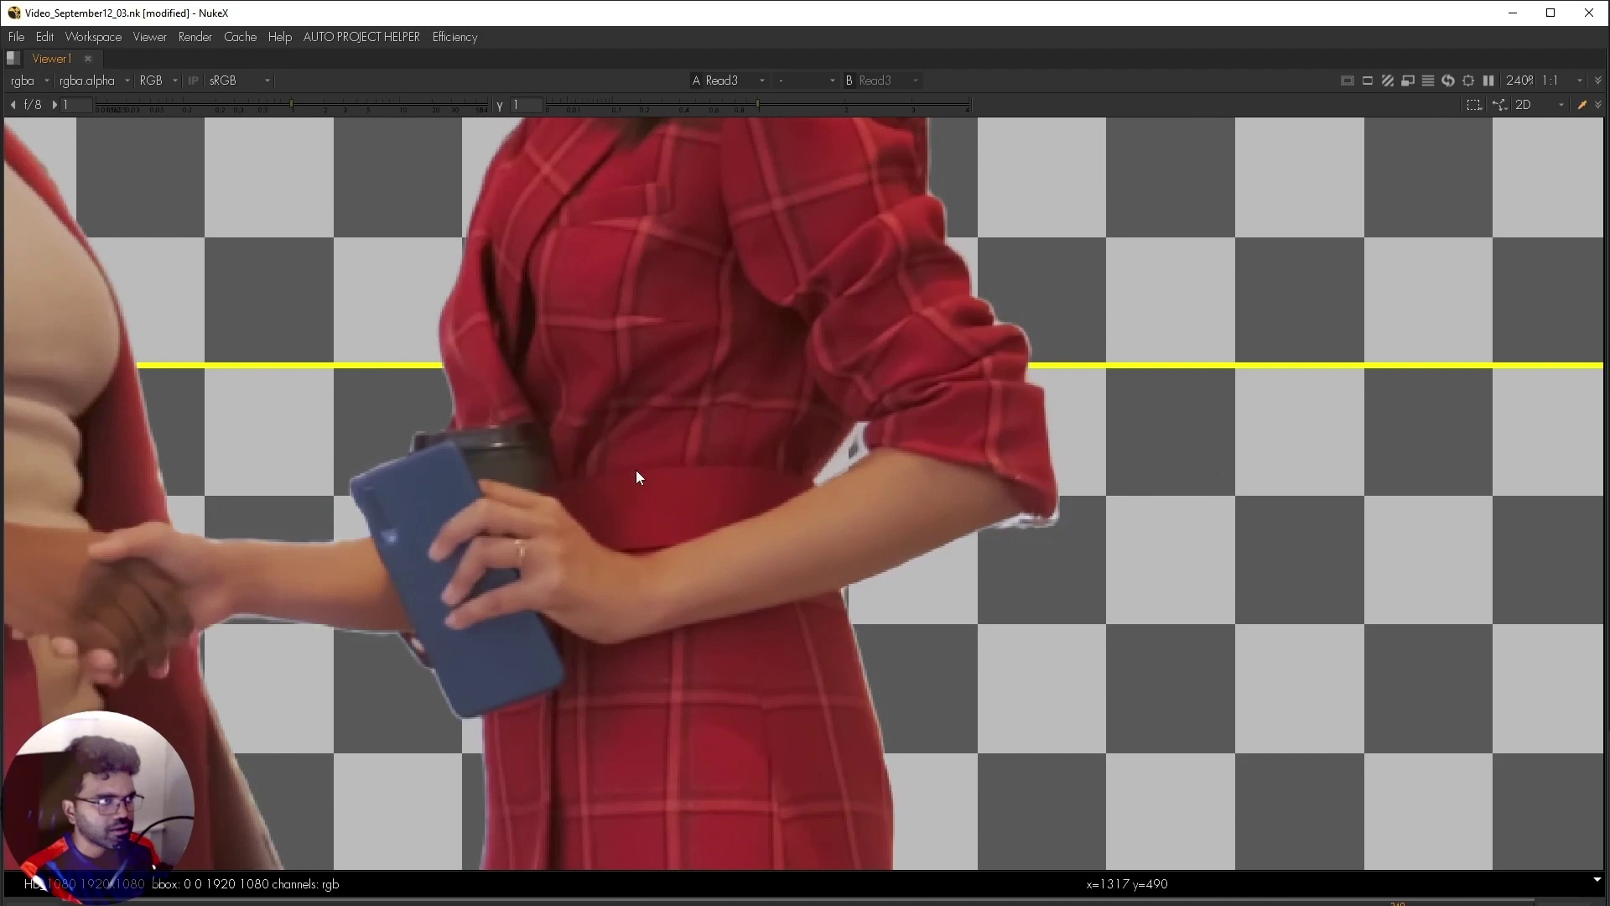
{"action": "scroll", "coordinate": [658, 579], "scroll_direction": "up", "scroll_amount": 2}
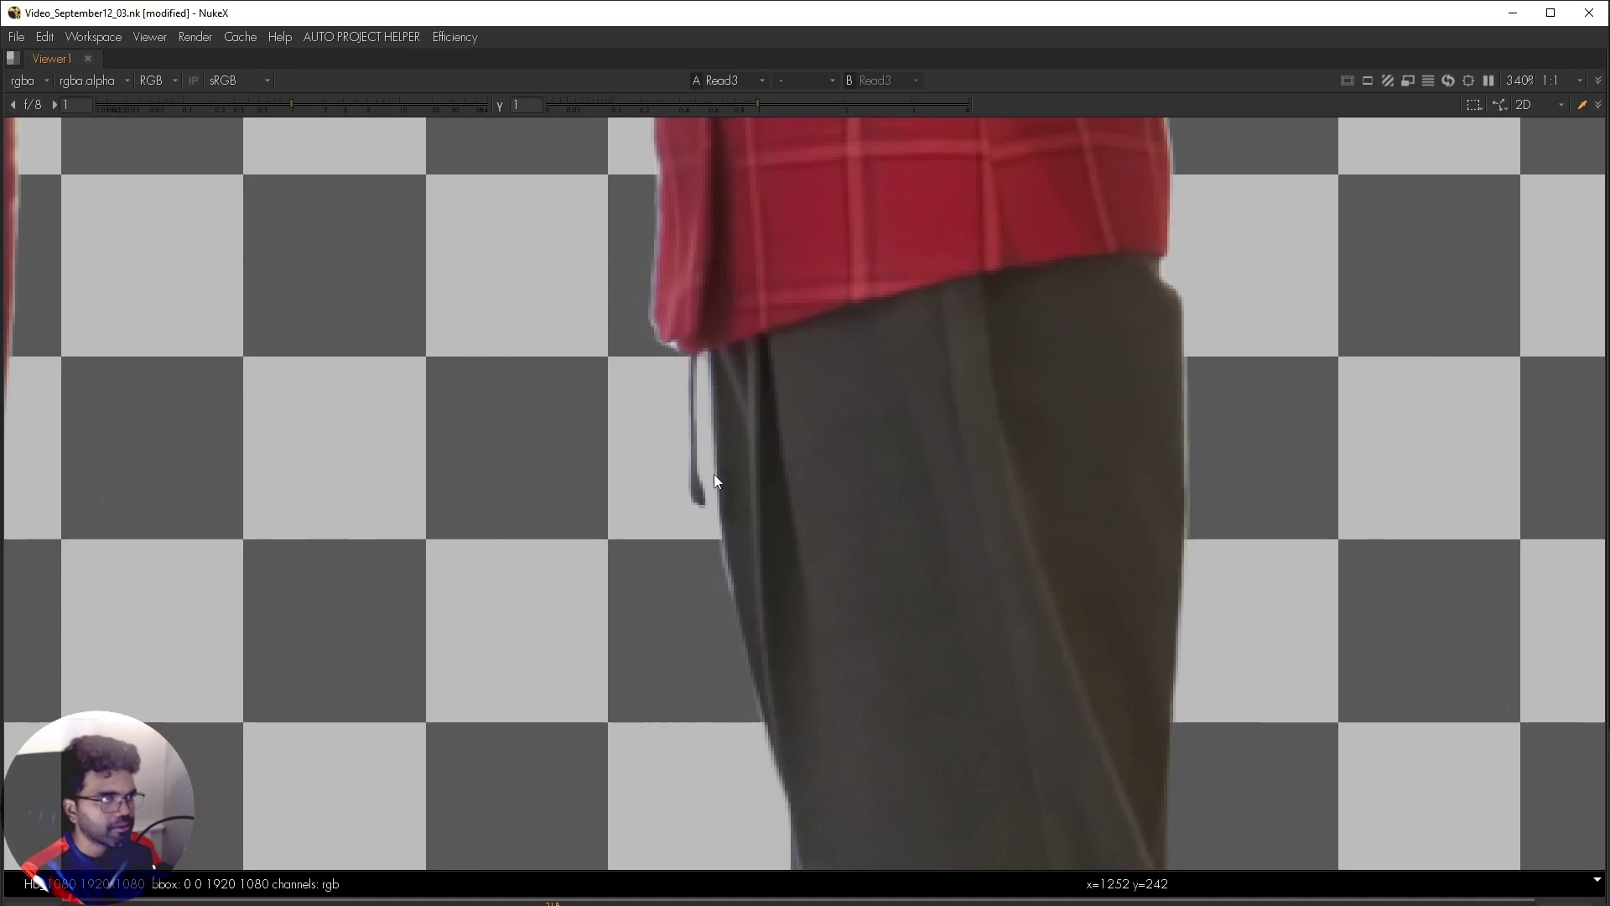
{"action": "scroll", "coordinate": [700, 457], "scroll_direction": "down", "scroll_amount": 4}
{"action": "scroll", "coordinate": [697, 456], "scroll_direction": "down", "scroll_amount": 4}
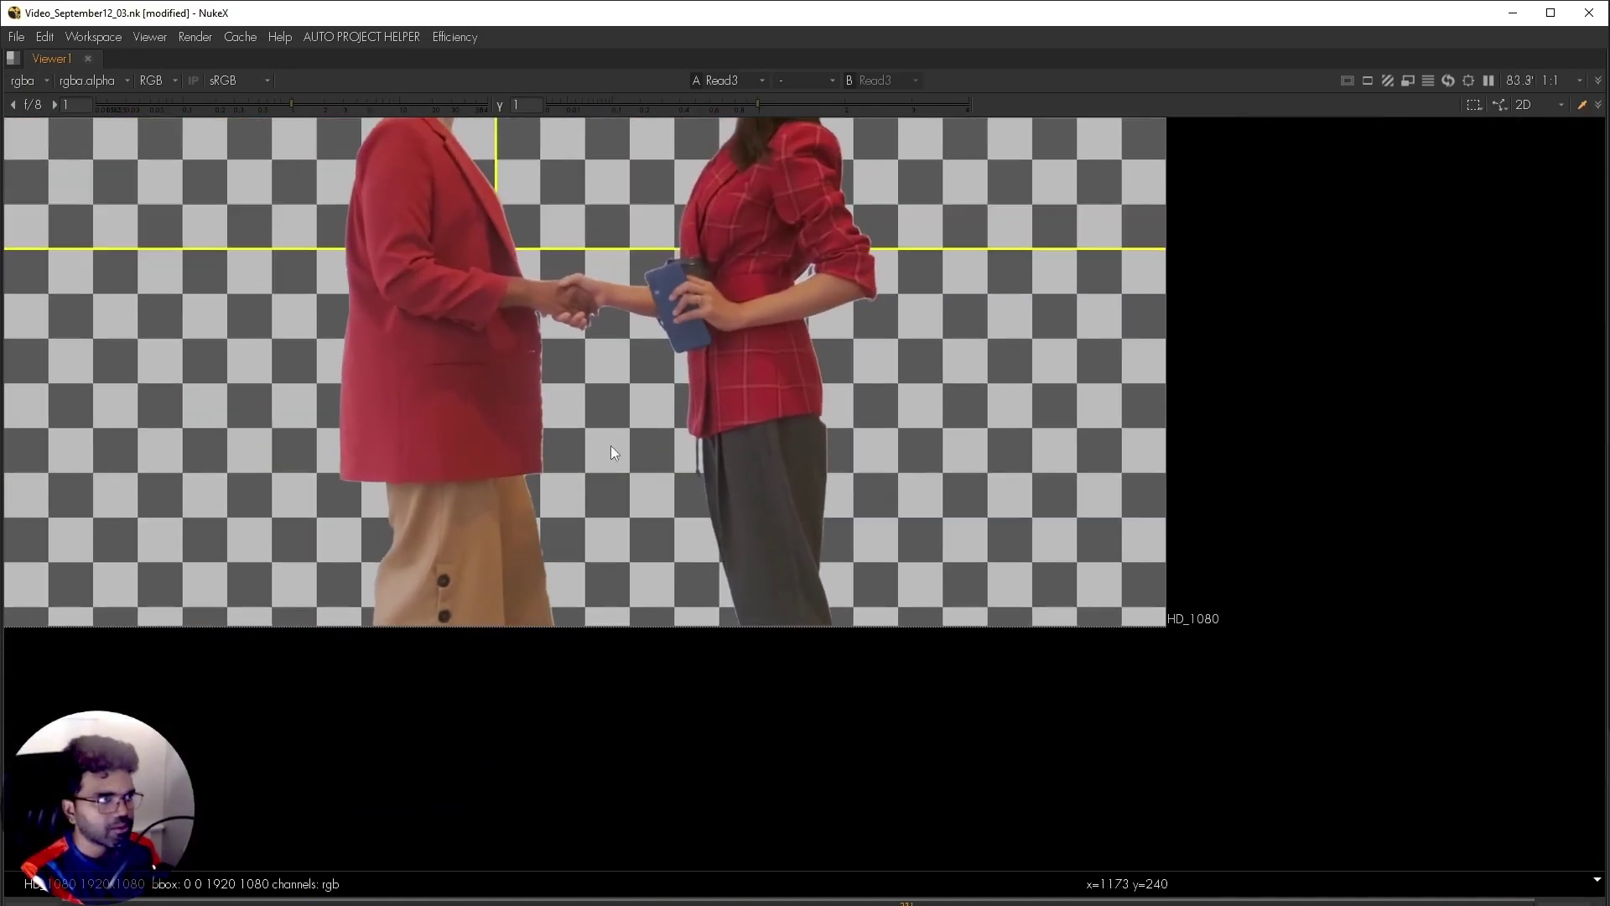
{"action": "scroll", "coordinate": [544, 373], "scroll_direction": "up", "scroll_amount": 4}
{"action": "scroll", "coordinate": [892, 535], "scroll_direction": "down", "scroll_amount": 2}
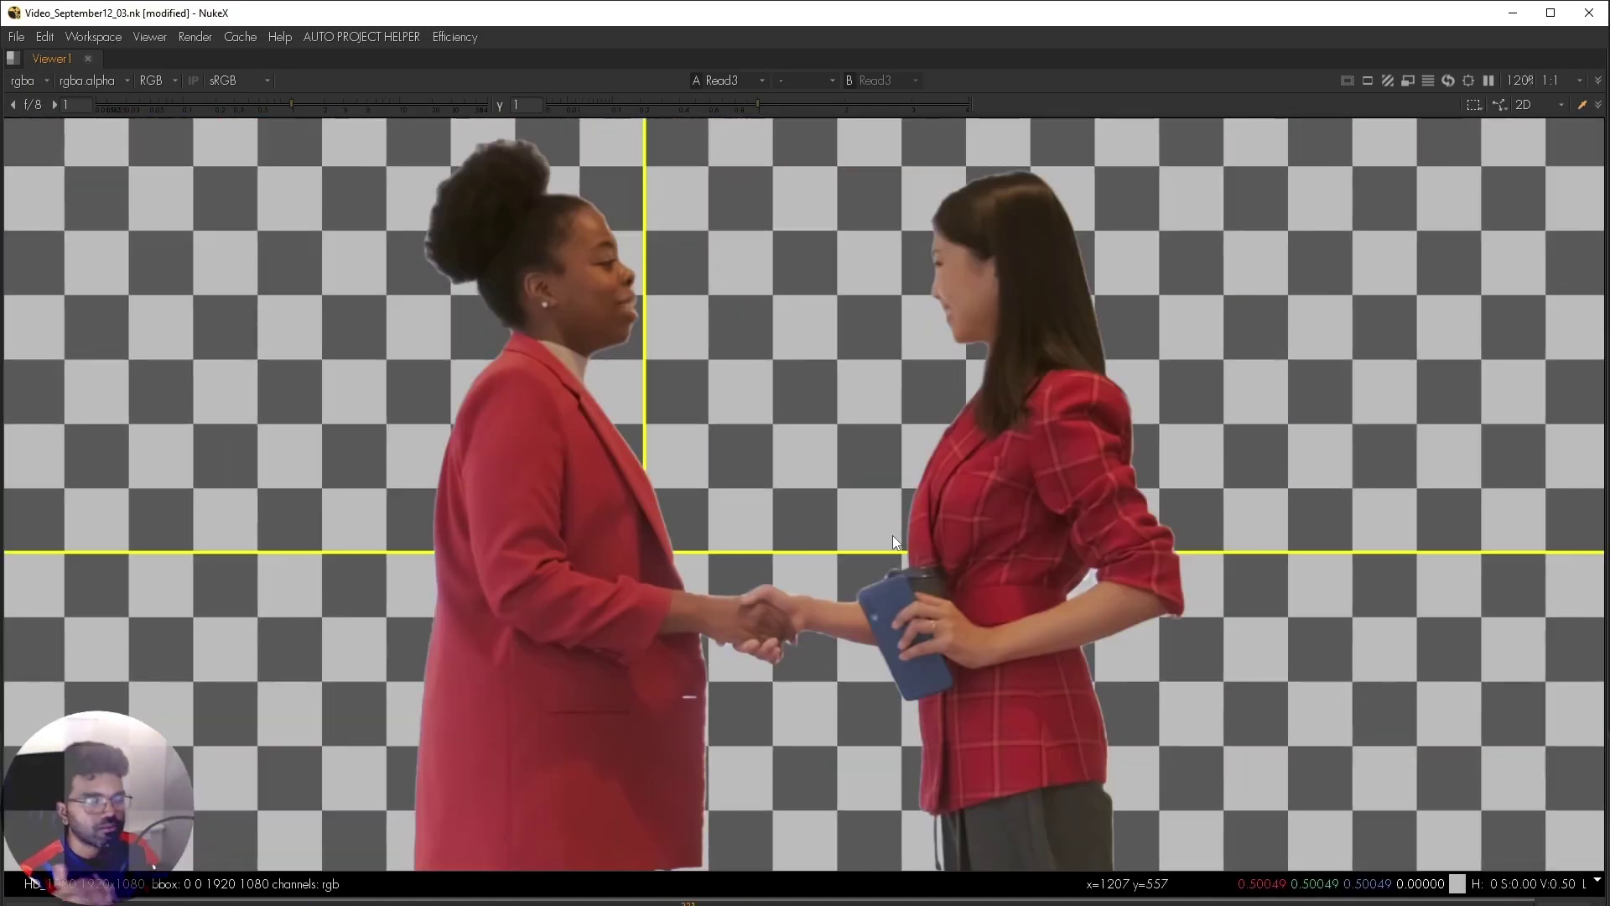